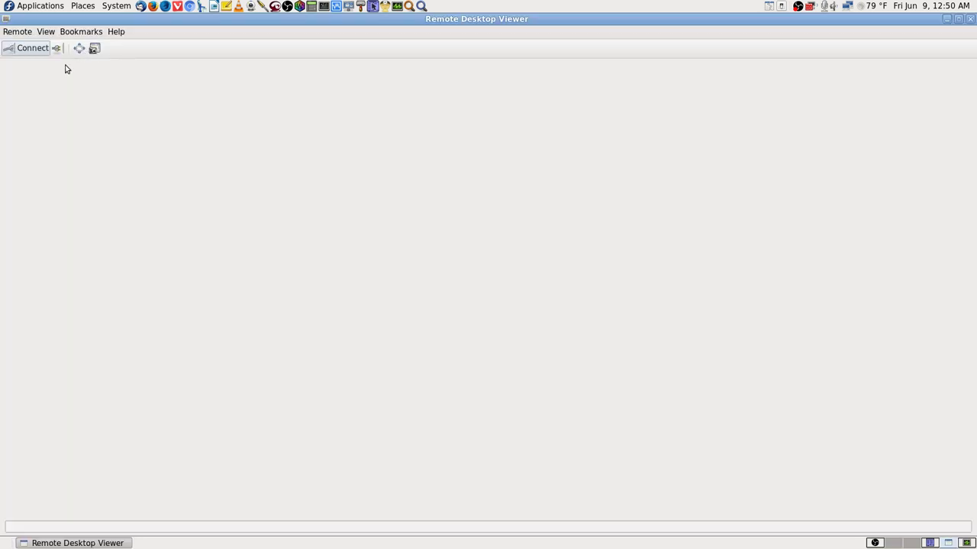
# Step: Connect over VNC to host 192.168.0.101 and authenticate with the VNC password
pyautogui.click(40, 49)
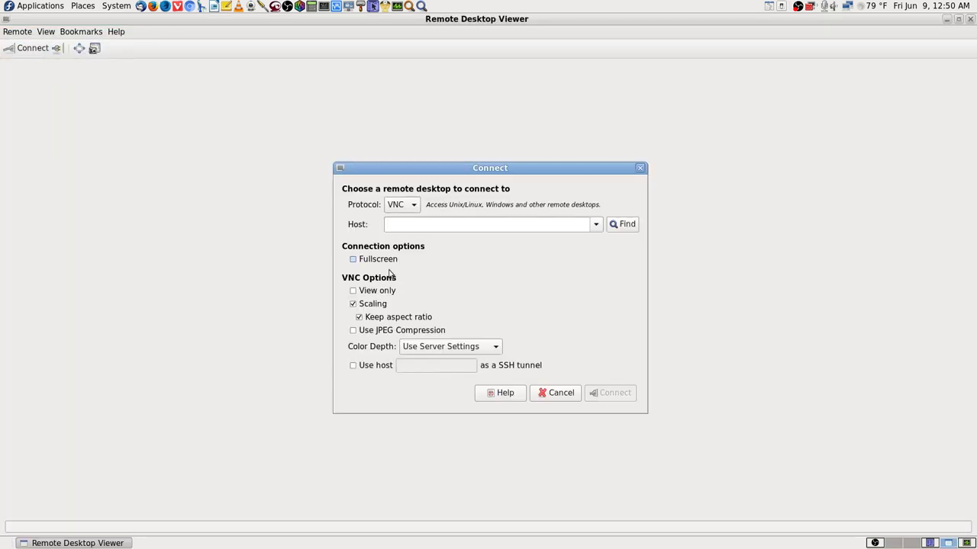
pyautogui.click(596, 224)
pyautogui.click(572, 241)
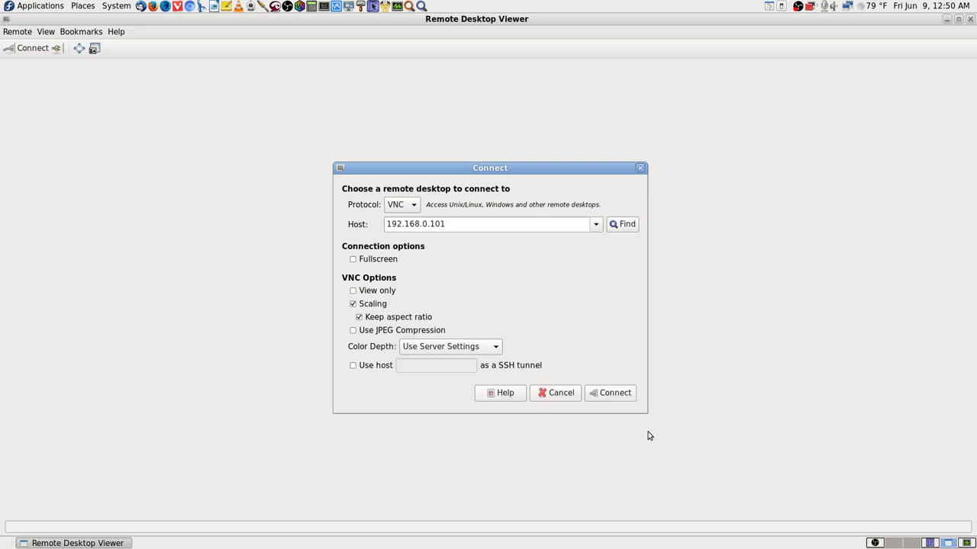
pyautogui.click(616, 394)
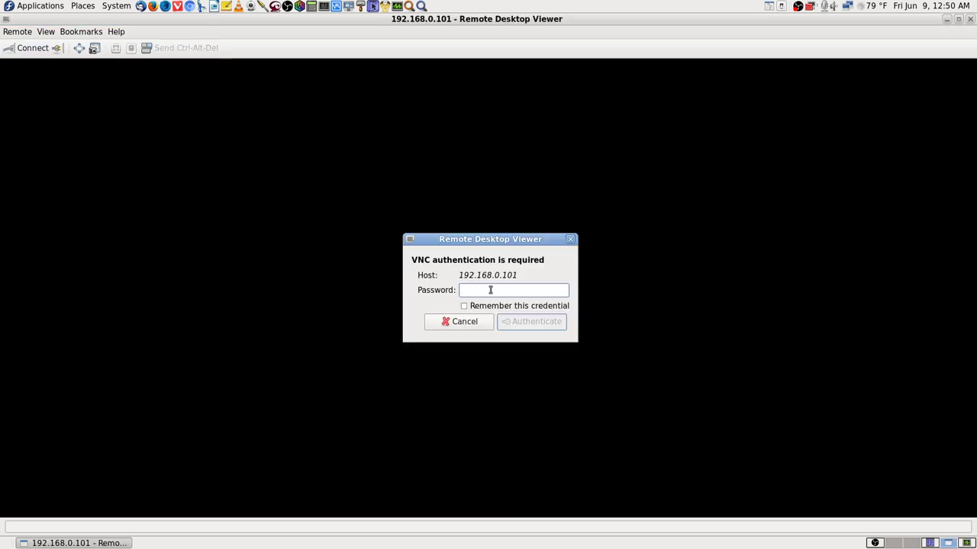
pyautogui.write('p')
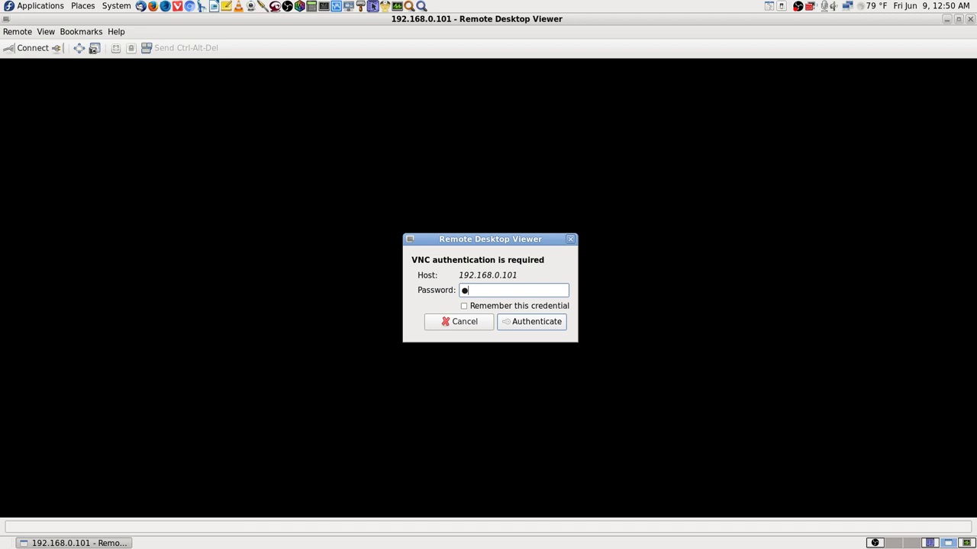
pyautogui.write('assword')
pyautogui.press('Return')
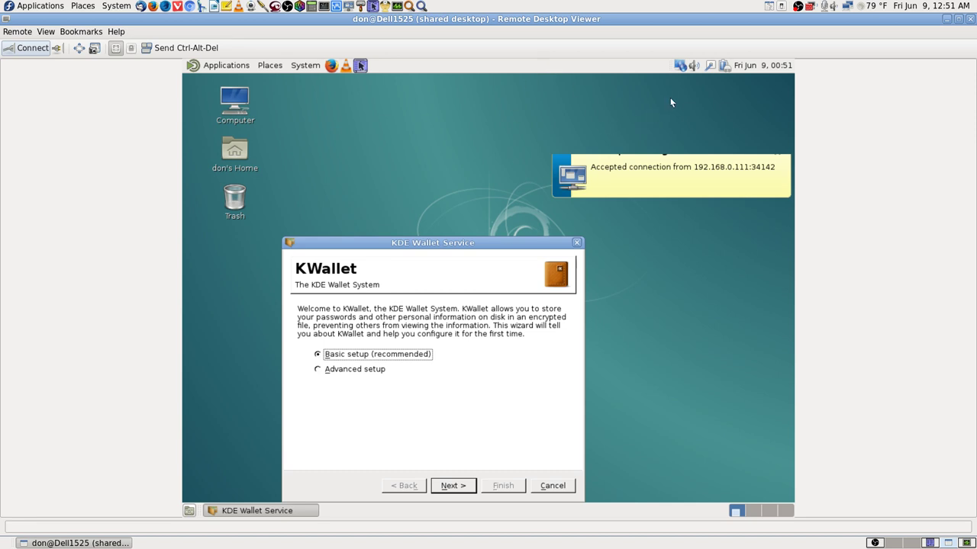
# Step: Review the KDE Desktop Sharing connection and unattended access settings on the remote desktop and close them
pyautogui.click(680, 66)
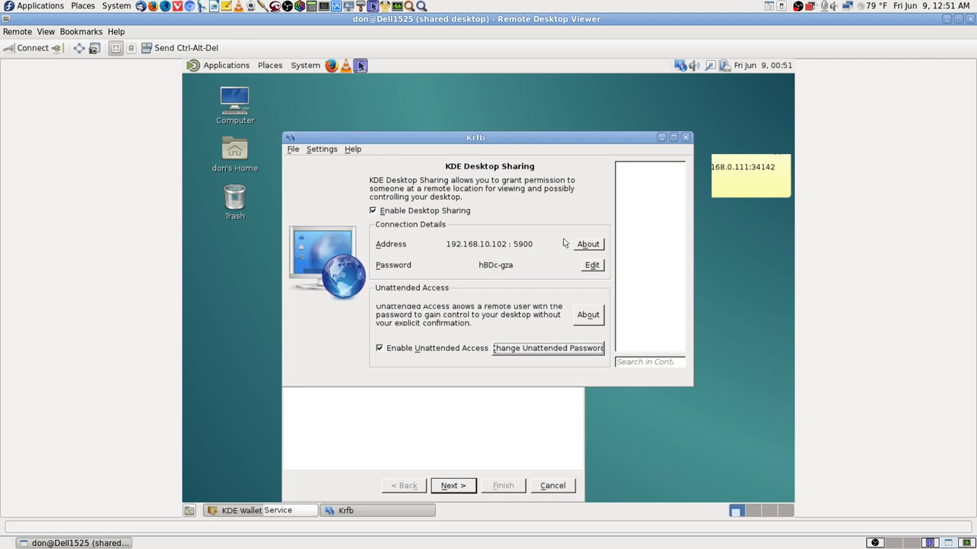
pyautogui.click(685, 137)
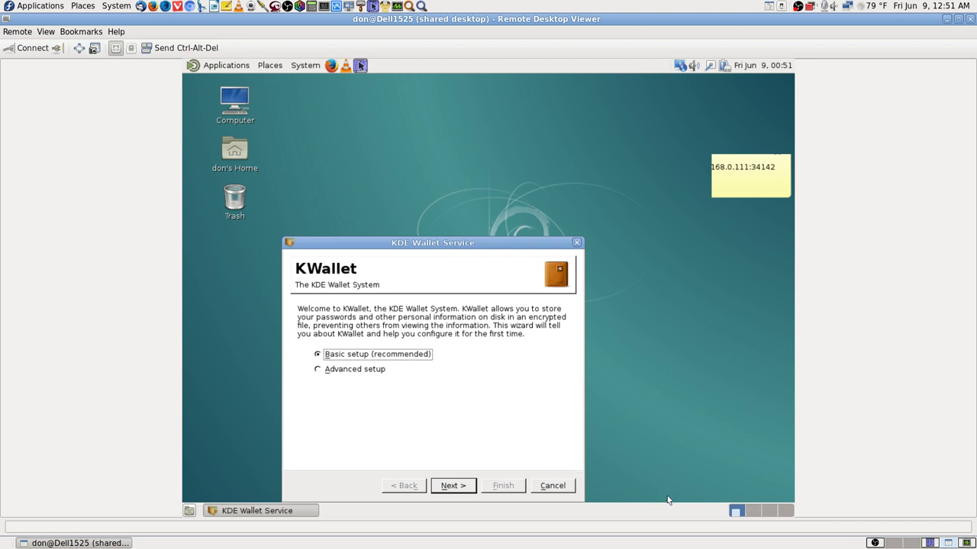
# Step: Launch Firefox on the remote desktop's second workspace and open its preferences
pyautogui.click(754, 512)
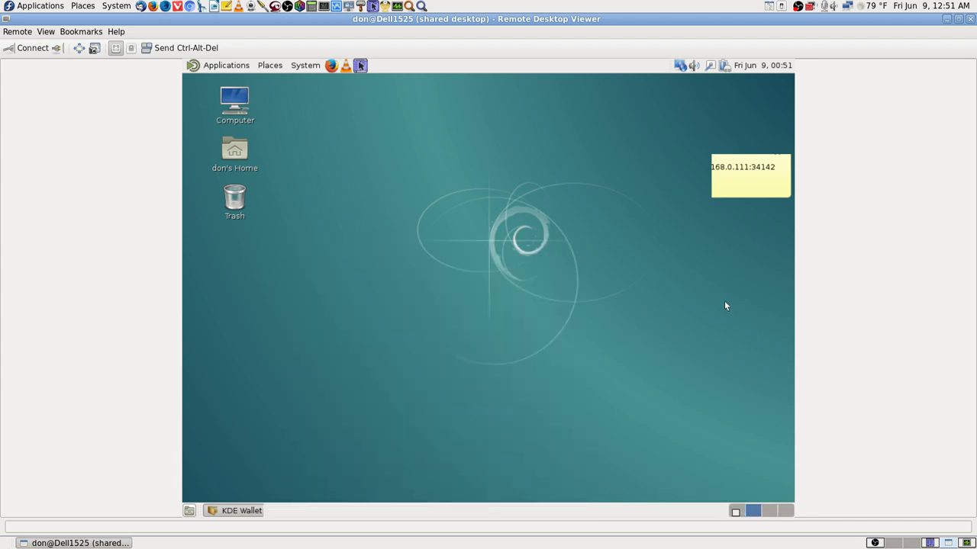
pyautogui.click(331, 67)
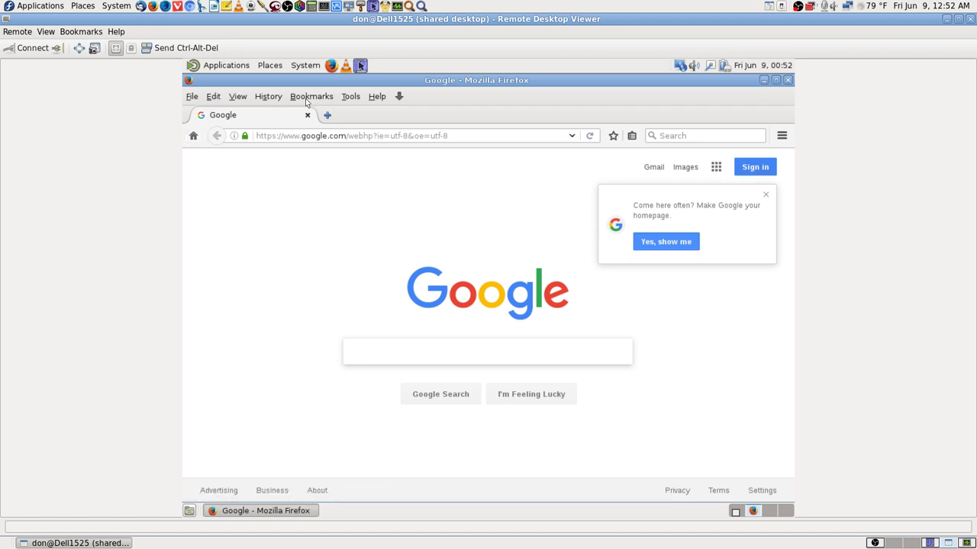
pyautogui.click(212, 97)
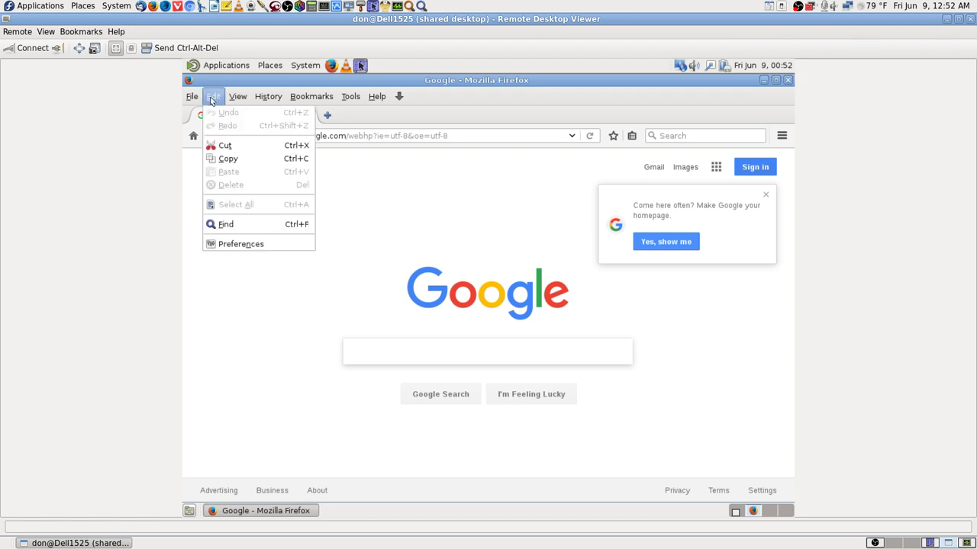
pyautogui.click(241, 244)
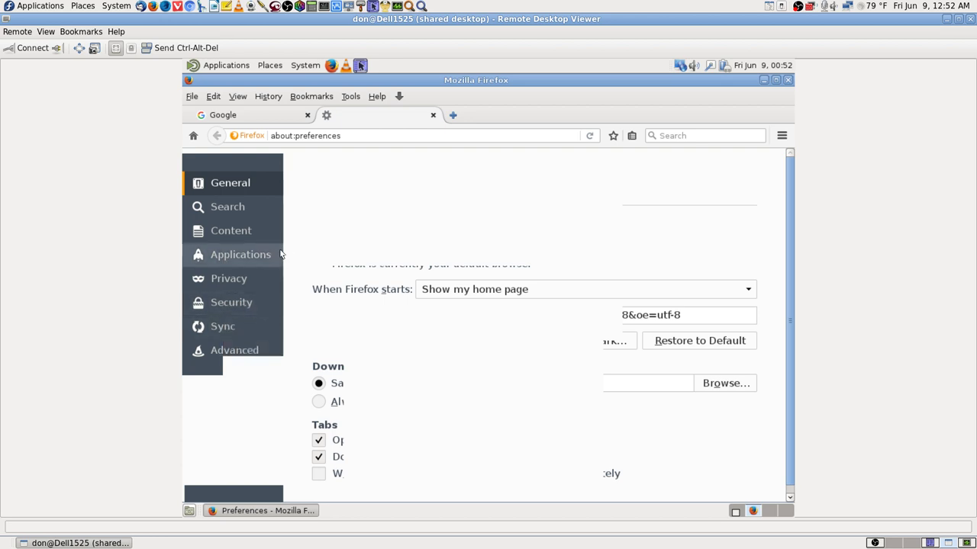
# Step: View the Sync preferences and the Firefox Sync sign-in page, and close that browser tab
pyautogui.click(948, 544)
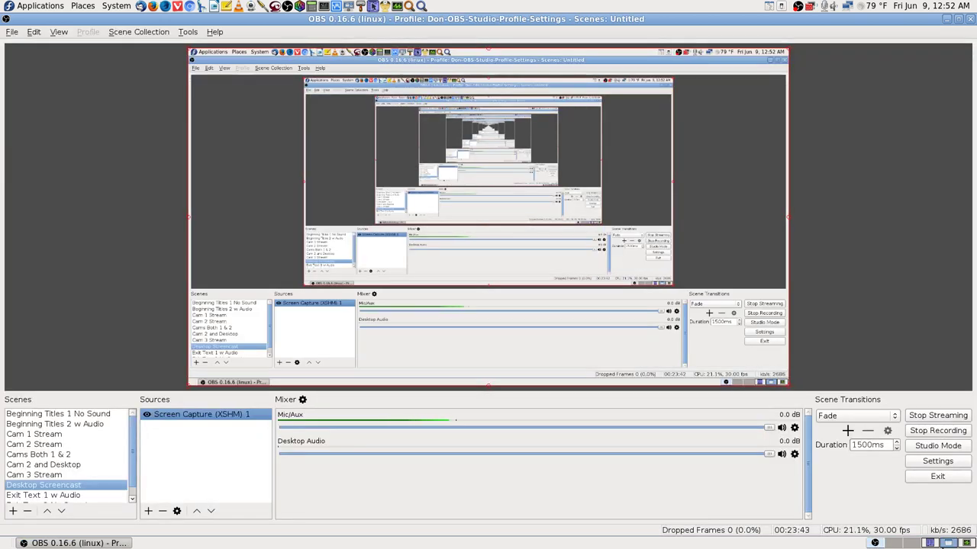
pyautogui.click(929, 543)
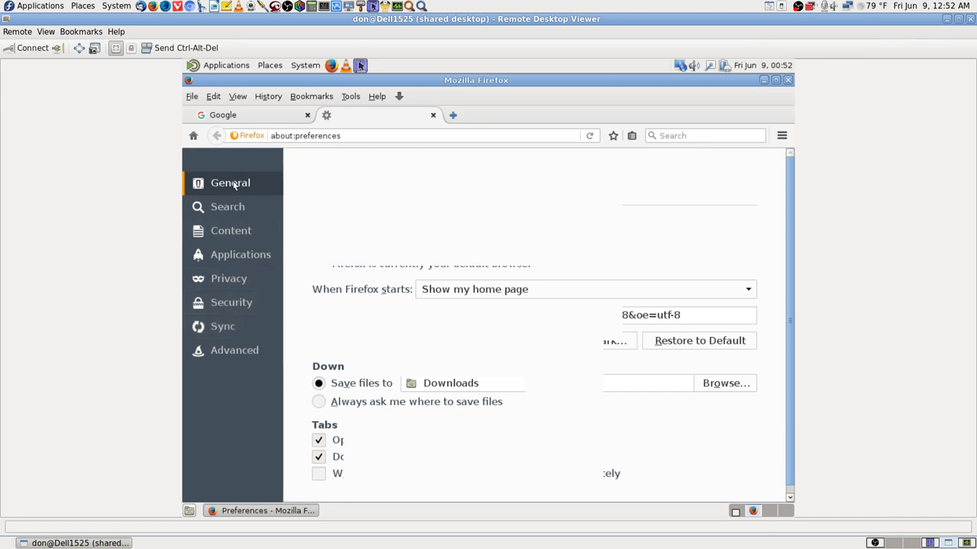
pyautogui.click(221, 327)
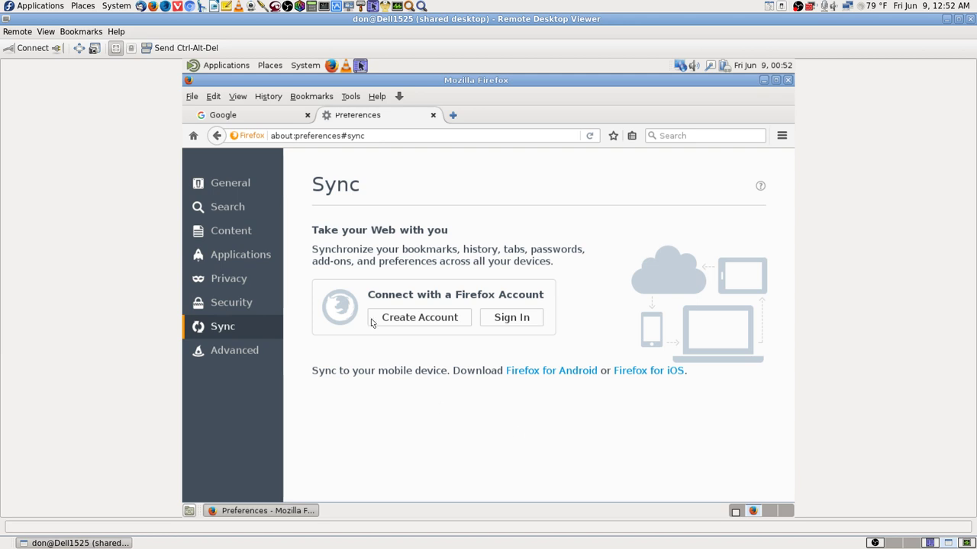
pyautogui.click(524, 321)
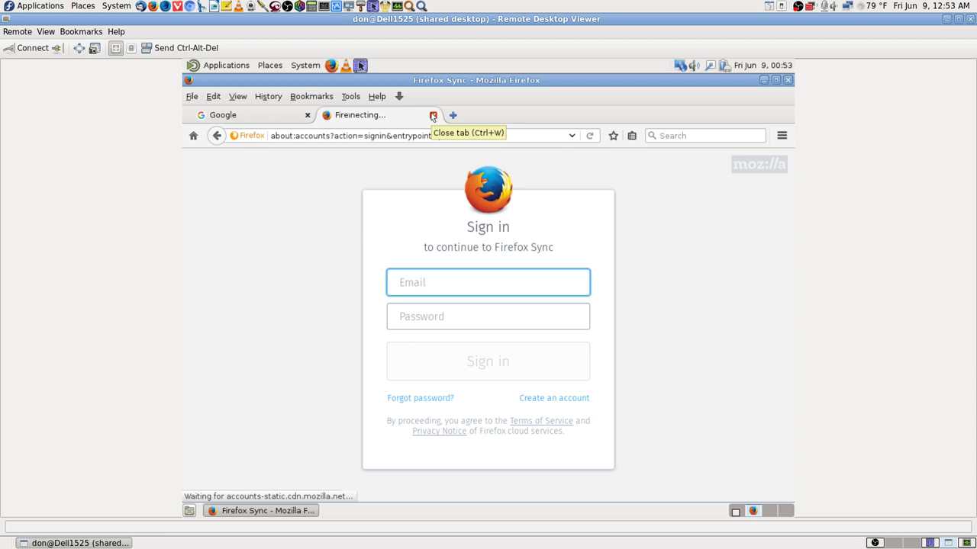
pyautogui.click(432, 116)
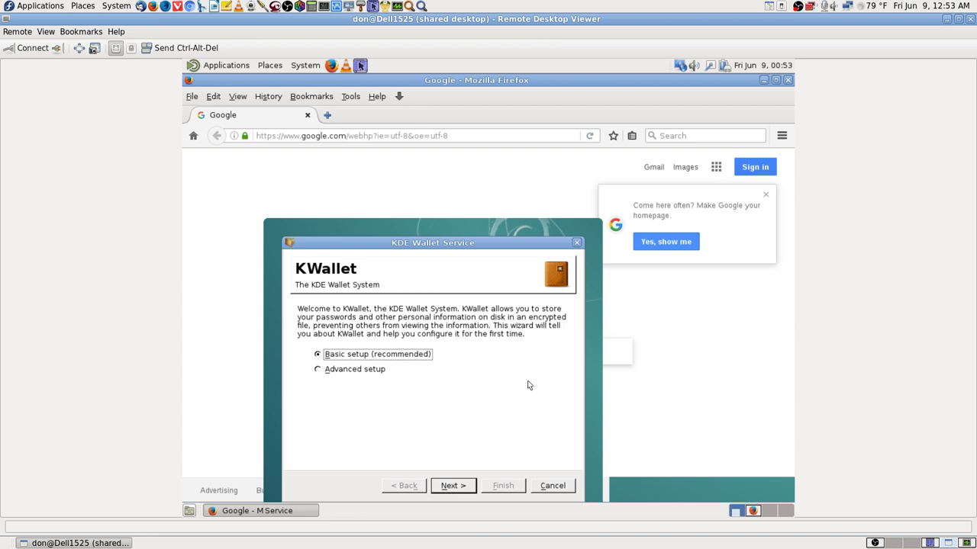
# Step: Check the running processes in the local System Monitor and return to the remote desktop session
pyautogui.click(966, 543)
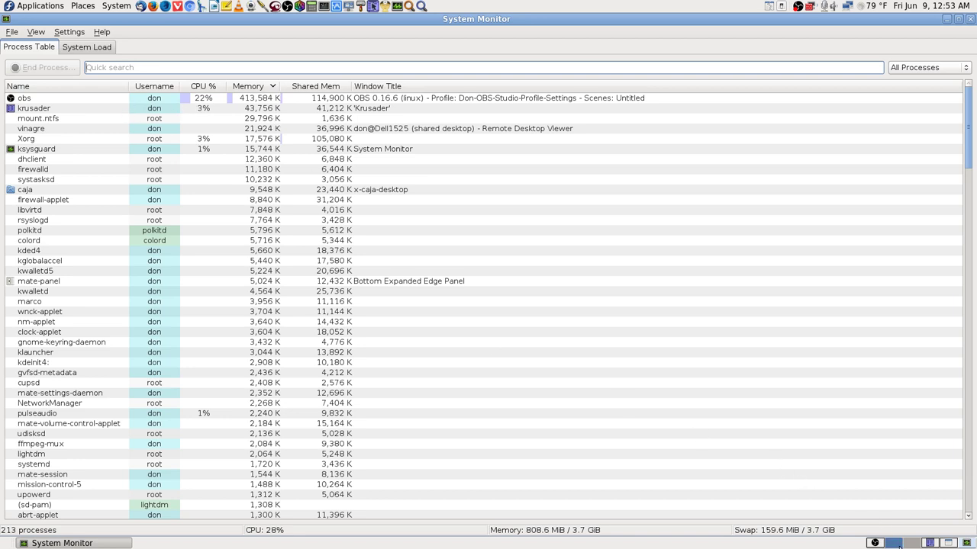
pyautogui.click(947, 543)
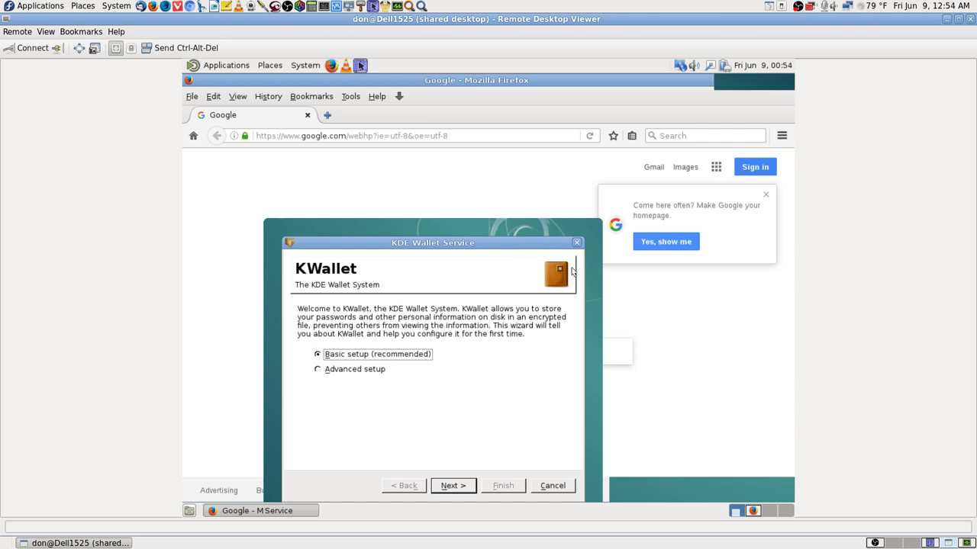
# Step: Switch to OBS, activate the Cam 2 Stream scene and cancel the KDE Wallet setup wizard on the remote laptop
pyautogui.click(874, 543)
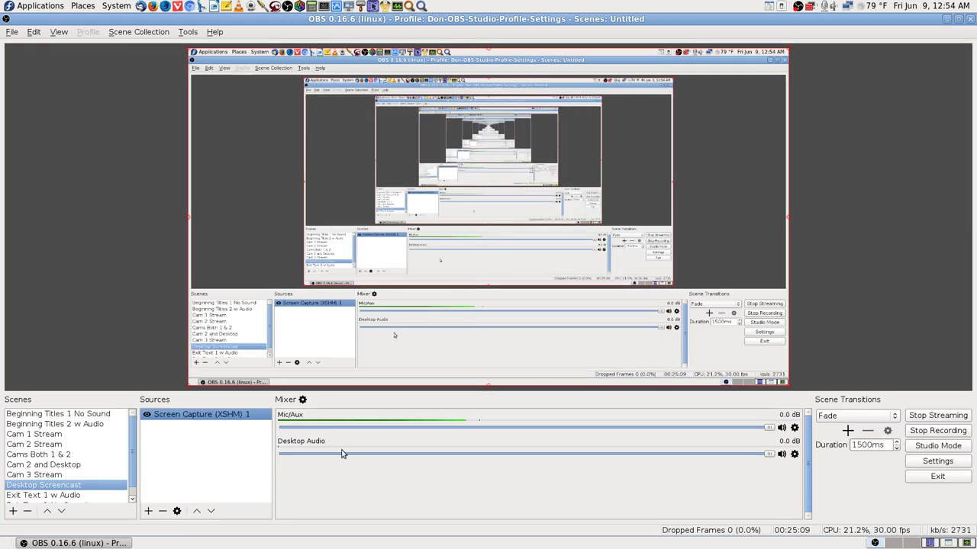
pyautogui.click(57, 445)
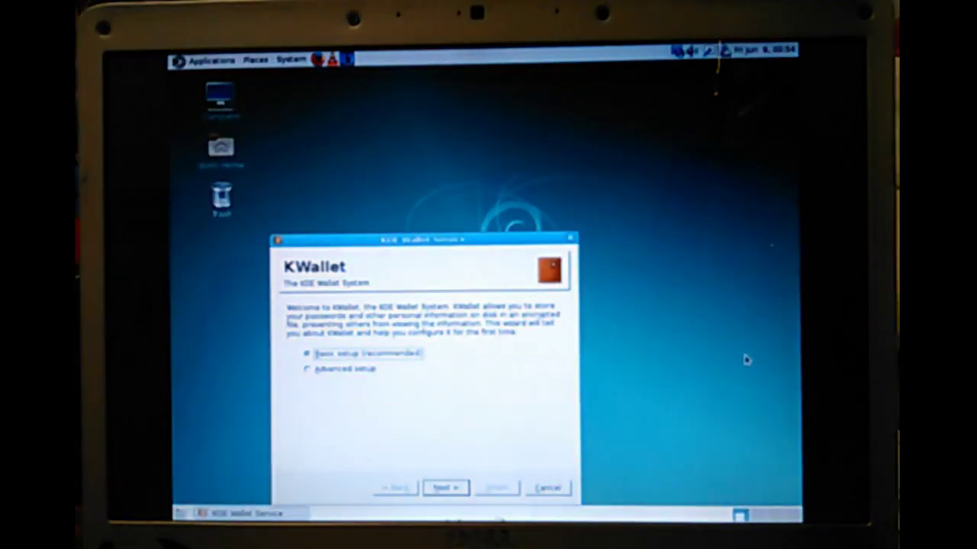
pyautogui.click(548, 487)
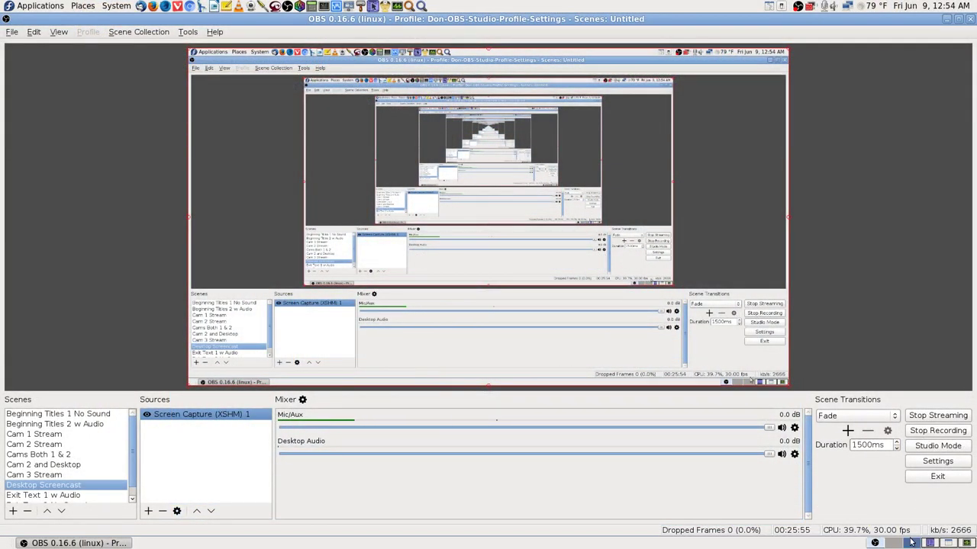
# Step: Open the root file system in the file manager on an empty local workspace and examine its folders
pyautogui.click(894, 544)
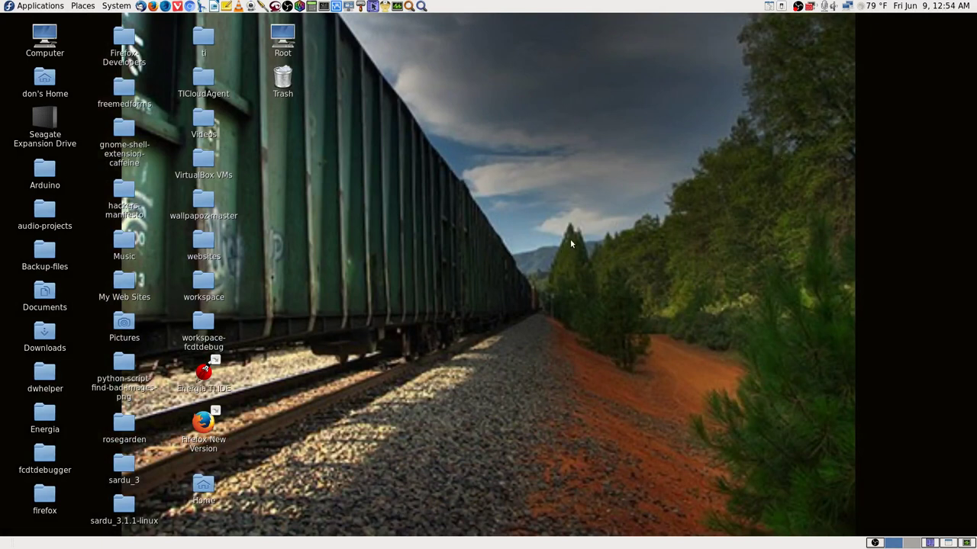
pyautogui.doubleClick(280, 38)
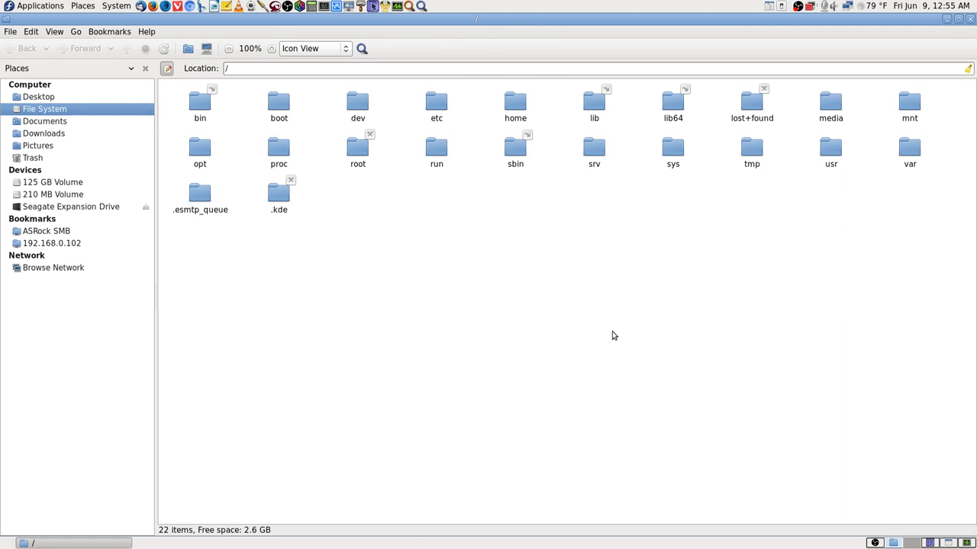
pyautogui.click(923, 543)
pyautogui.click(925, 543)
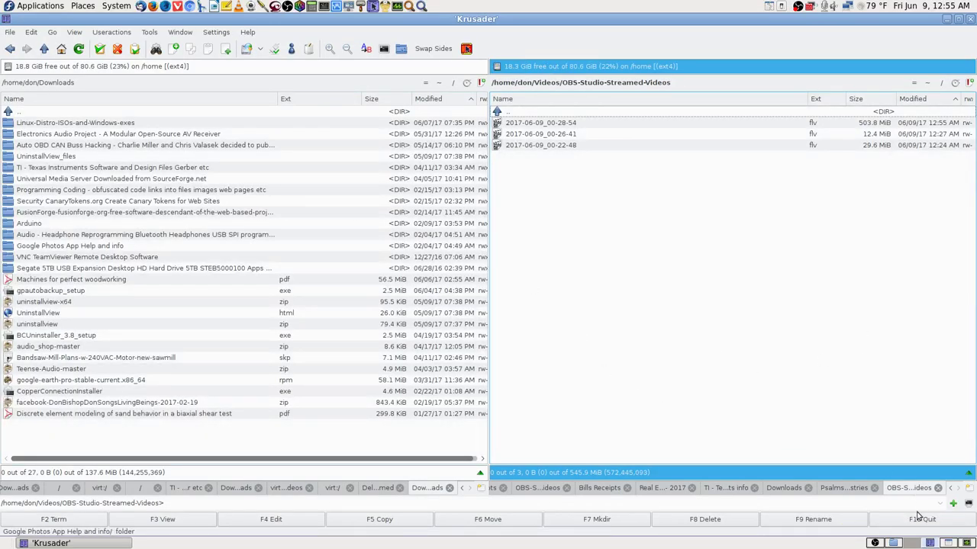
pyautogui.click(910, 543)
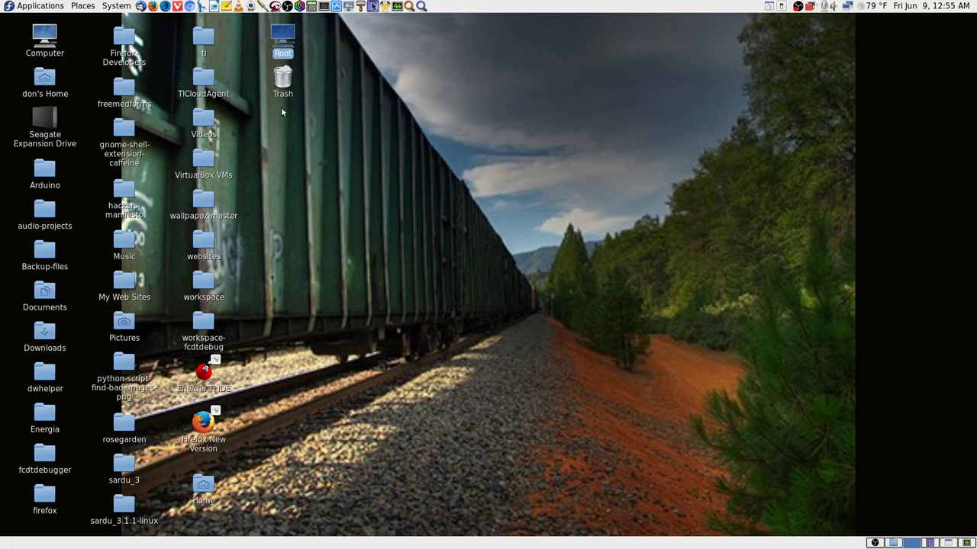
pyautogui.click(891, 545)
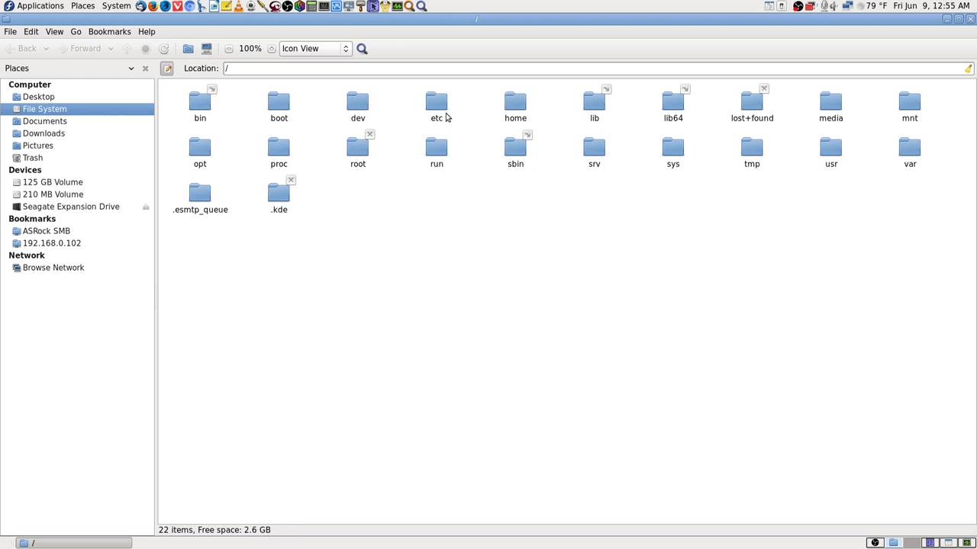
# Step: Look inside the home folder of the root file system and close the file manager window
pyautogui.doubleClick(516, 105)
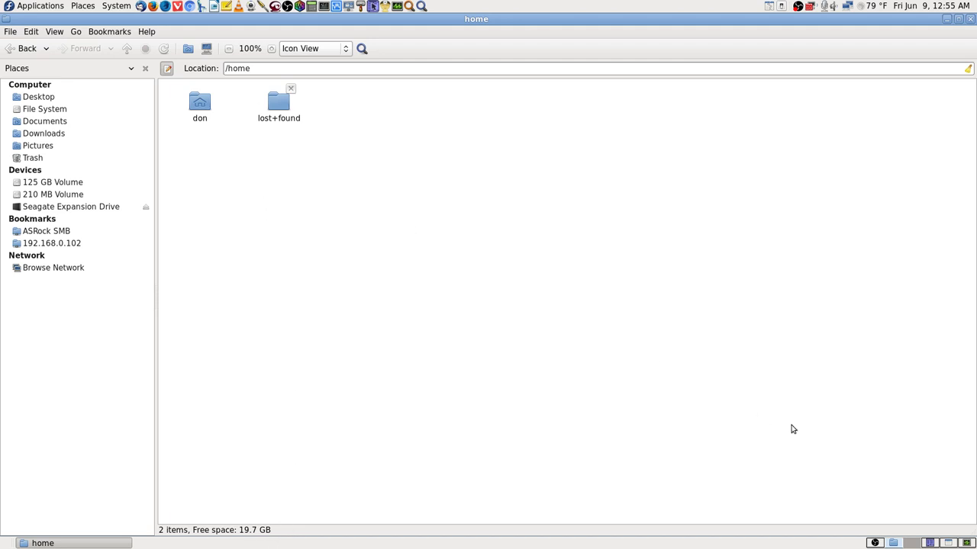
pyautogui.click(970, 19)
pyautogui.click(567, 268)
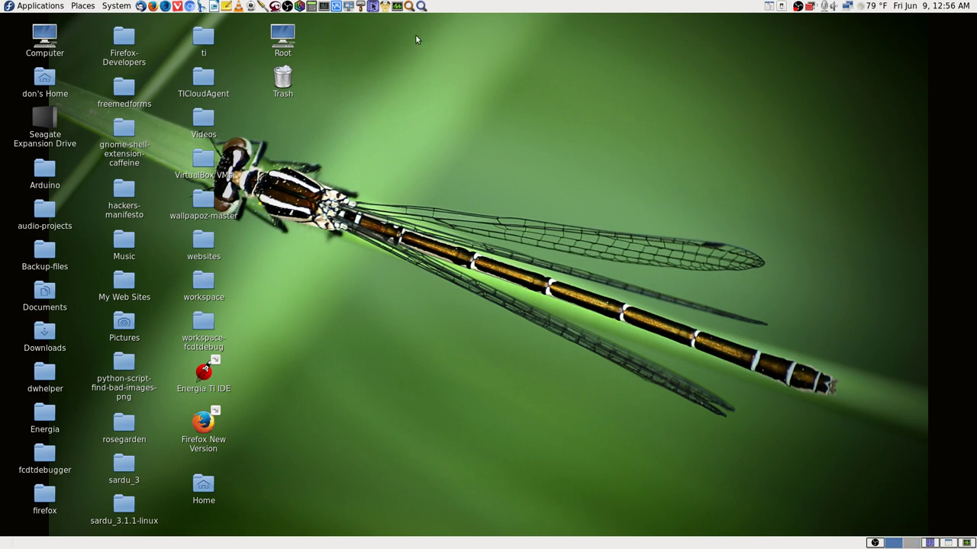
# Step: In Krusader, show the root directory in one pane and browse the OBS-Studio-Streamed-Videos pane up to /home
pyautogui.click(421, 6)
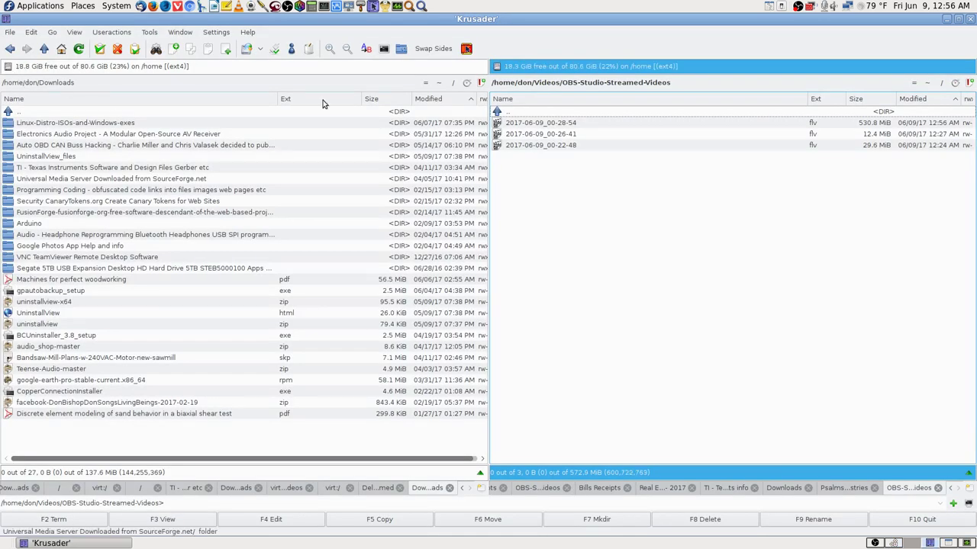
pyautogui.click(453, 83)
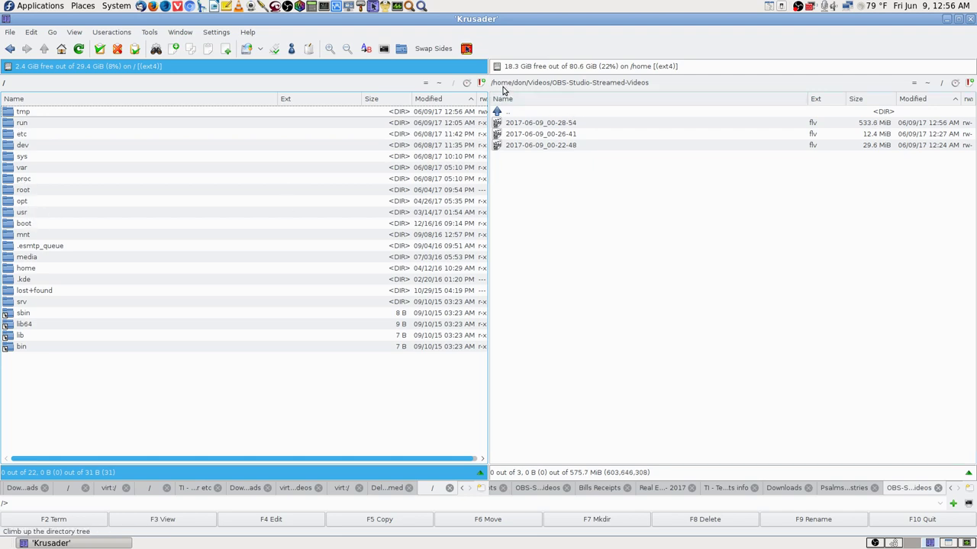
pyautogui.doubleClick(526, 112)
pyautogui.doubleClick(525, 112)
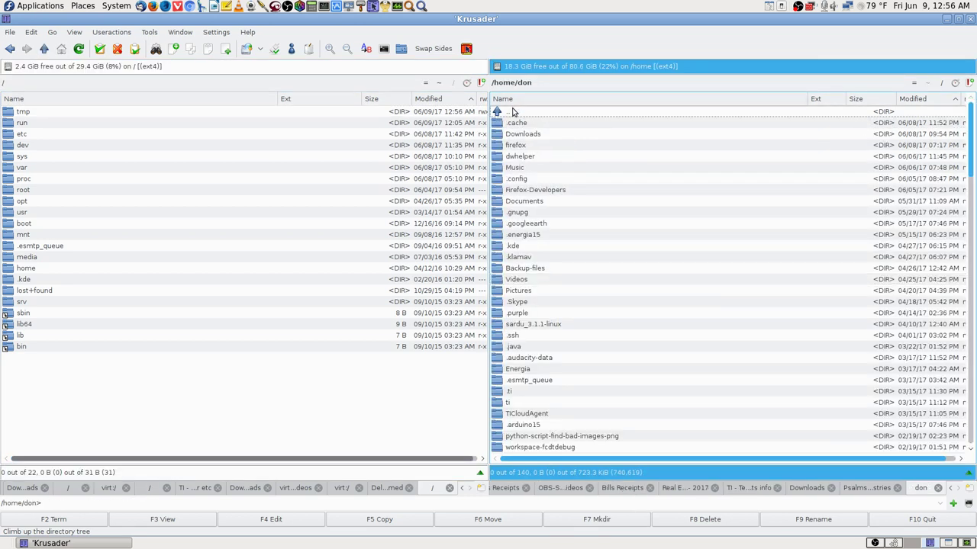
pyautogui.doubleClick(513, 111)
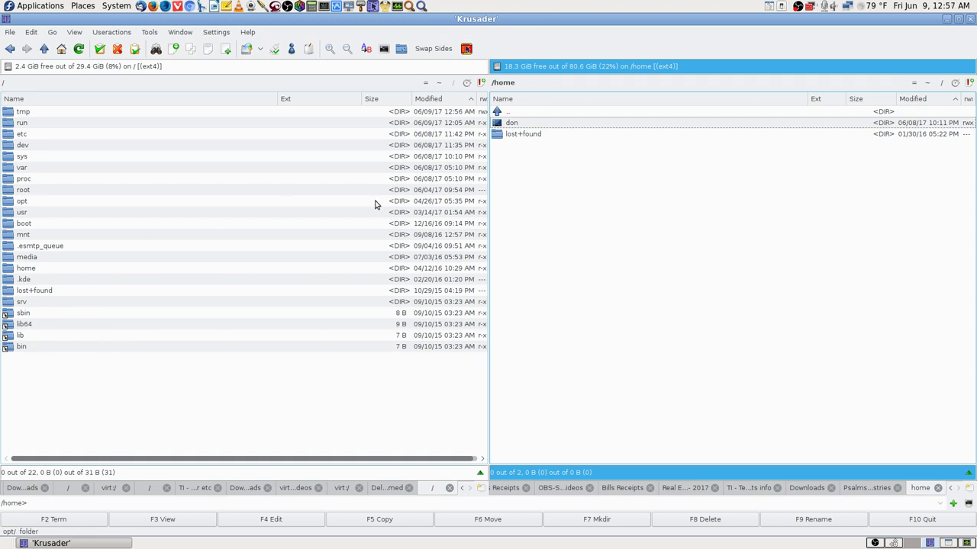
# Step: Open the Videos folder inside the user's home directory and select tmp in the root directory pane
pyautogui.doubleClick(513, 124)
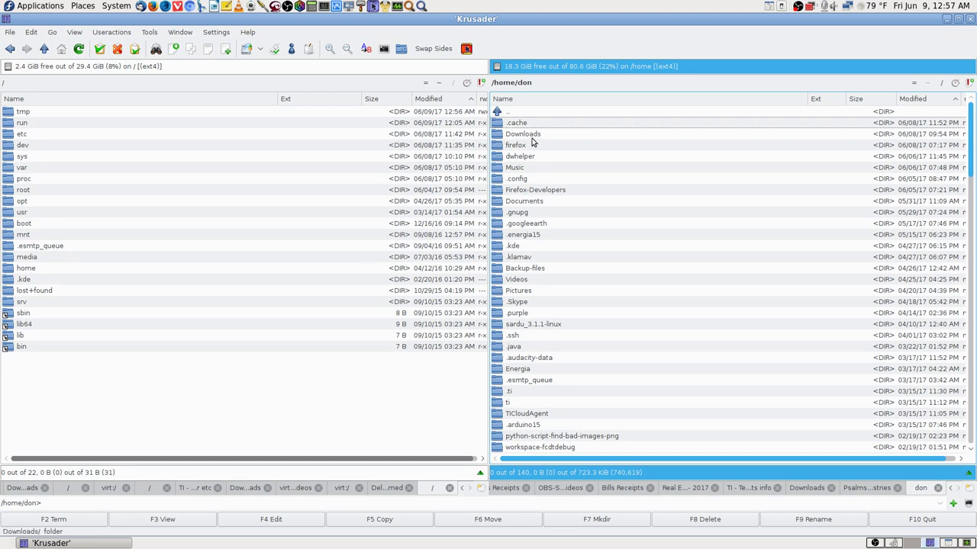
pyautogui.write('v')
pyautogui.press('Return')
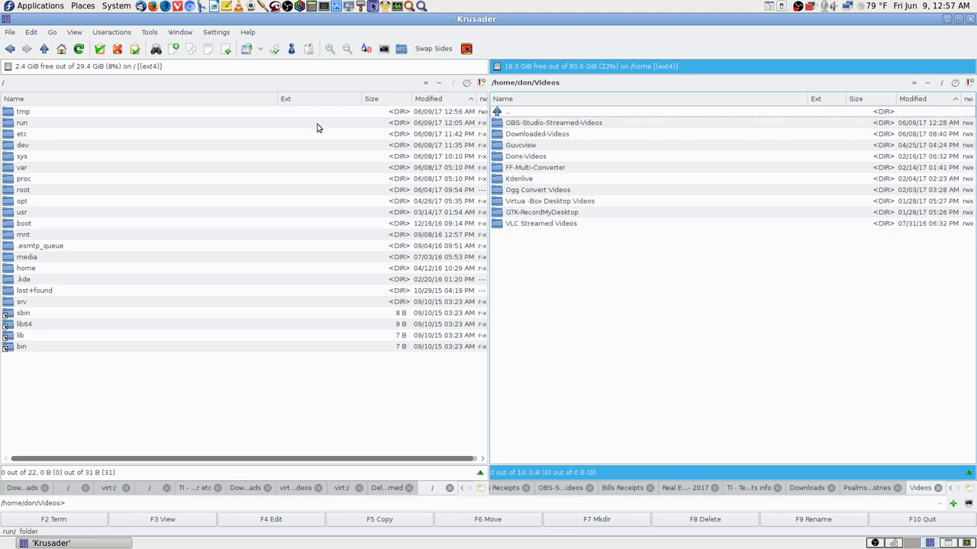
pyautogui.click(23, 113)
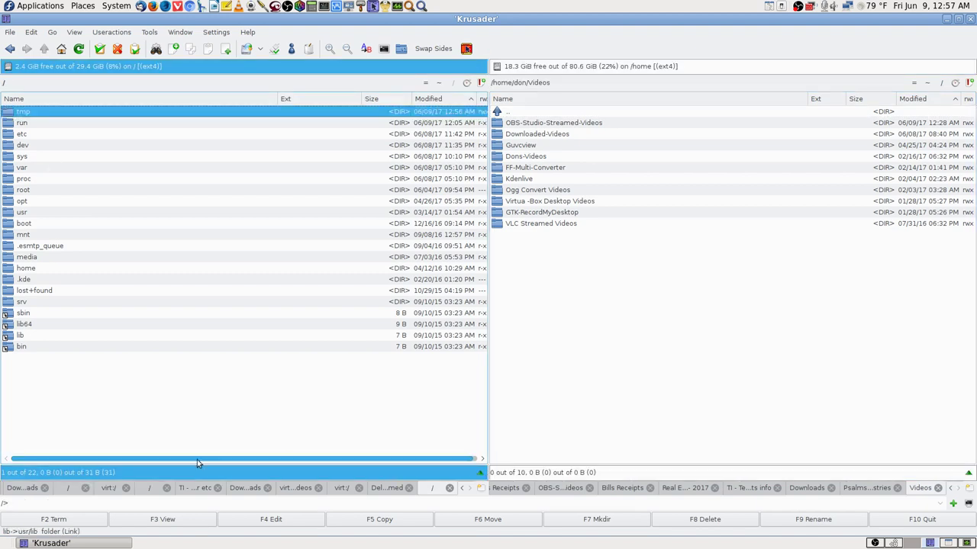
# Step: Try to open the root folder in the root directory pane, and switch that pane to Downloads in the user's home directory
pyautogui.click(9, 84)
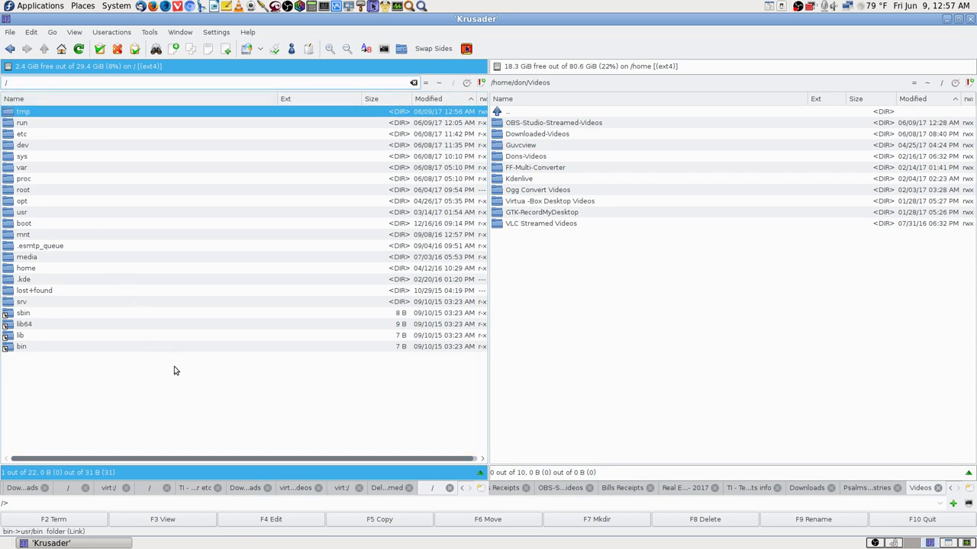
pyautogui.doubleClick(29, 191)
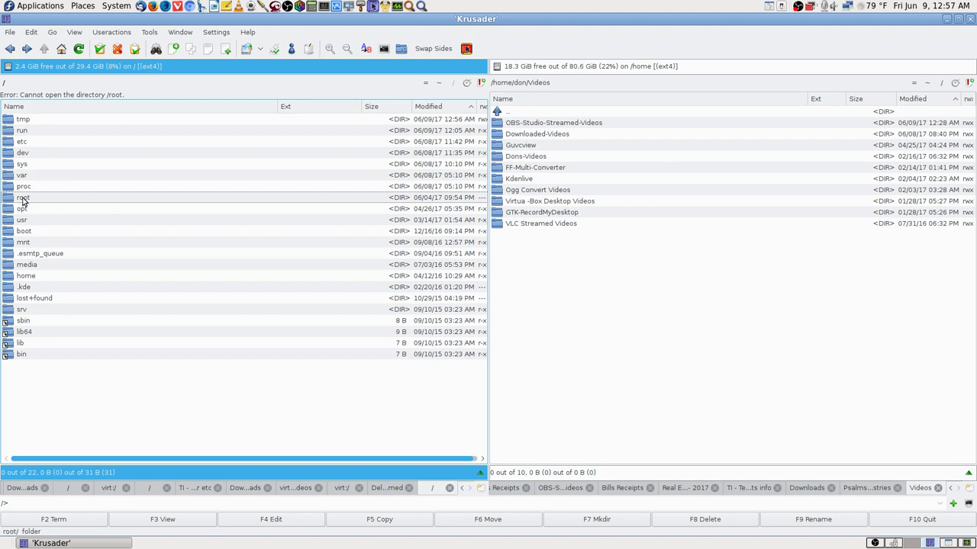
pyautogui.click(441, 83)
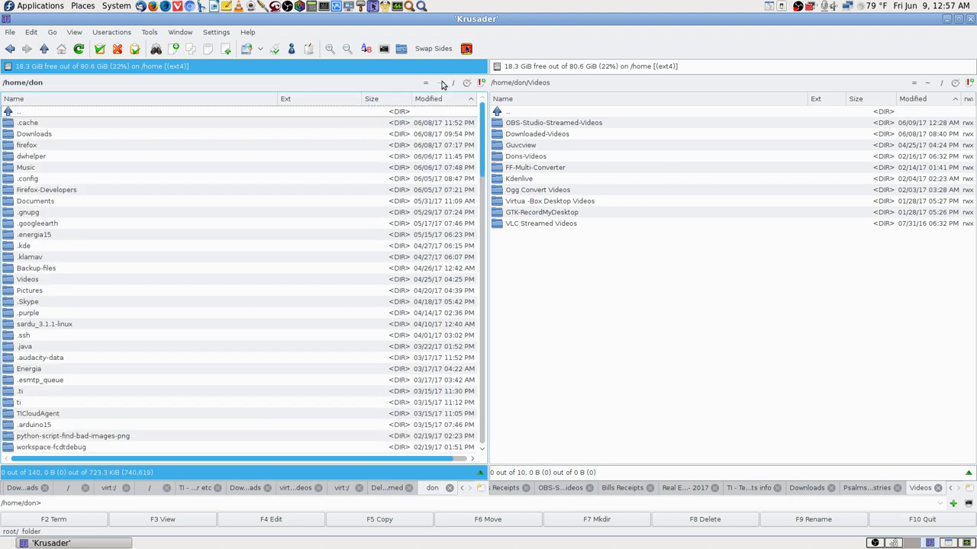
pyautogui.write('dow')
pyautogui.press('Return')
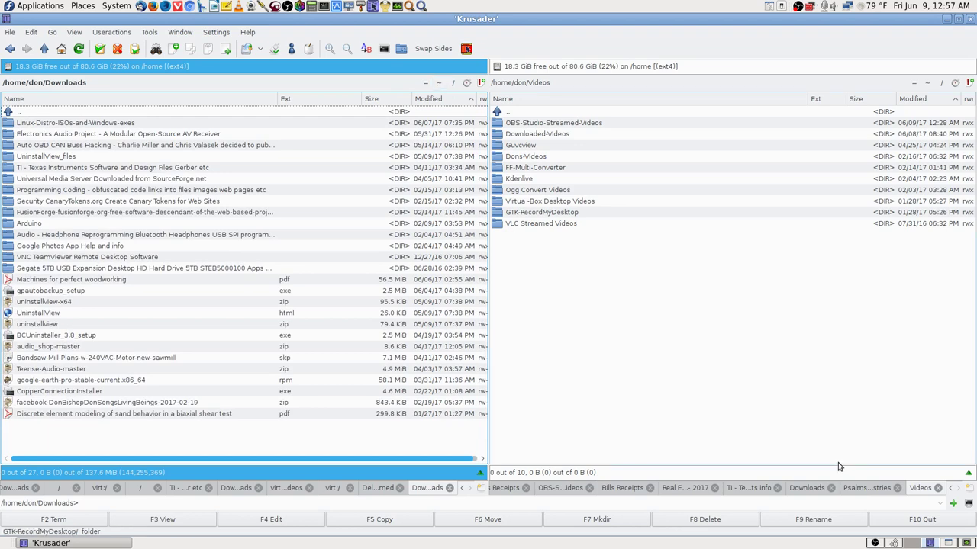
# Step: Search the application finder for "disk", launch Disks and maximize its window
pyautogui.hotkey('alt', 'F3')
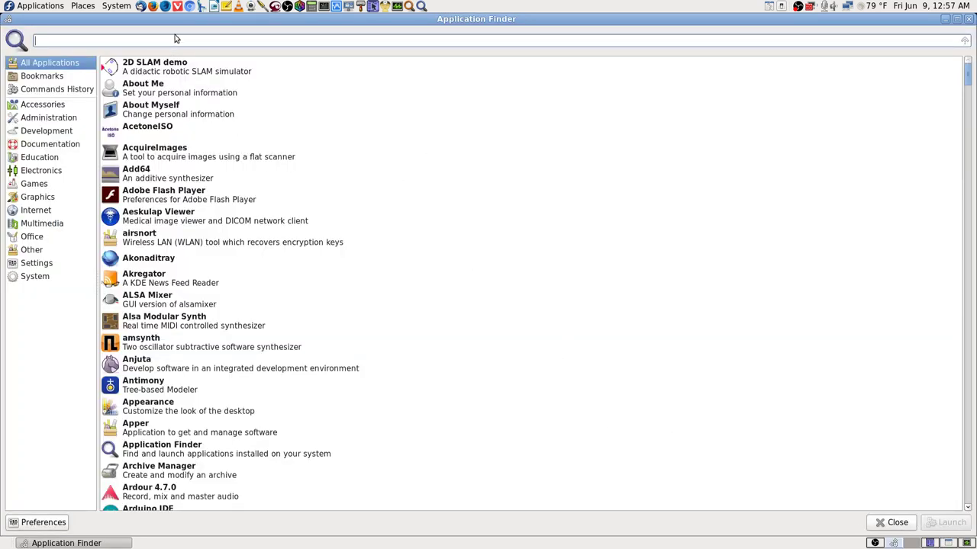
pyautogui.write('disk')
pyautogui.press('Down')
pyautogui.press('Down')
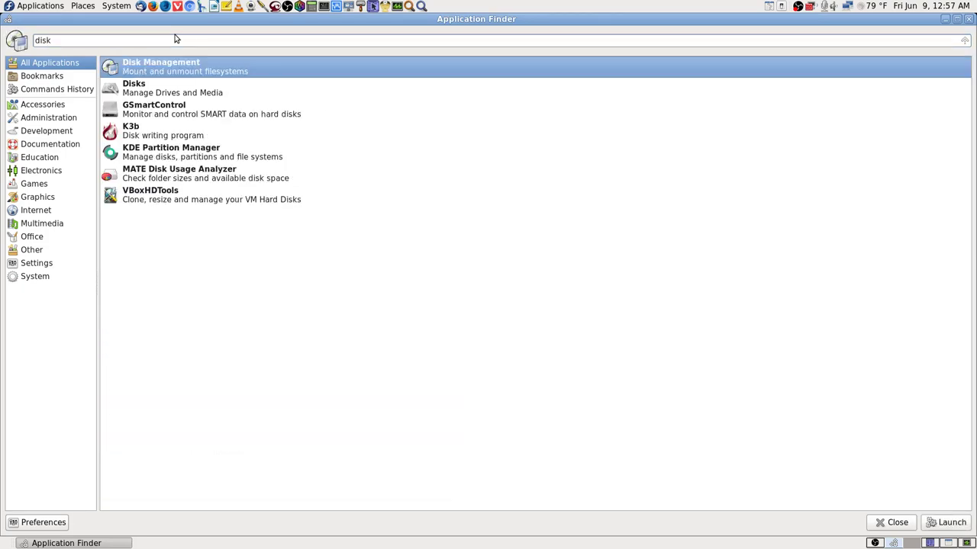
pyautogui.press('Return')
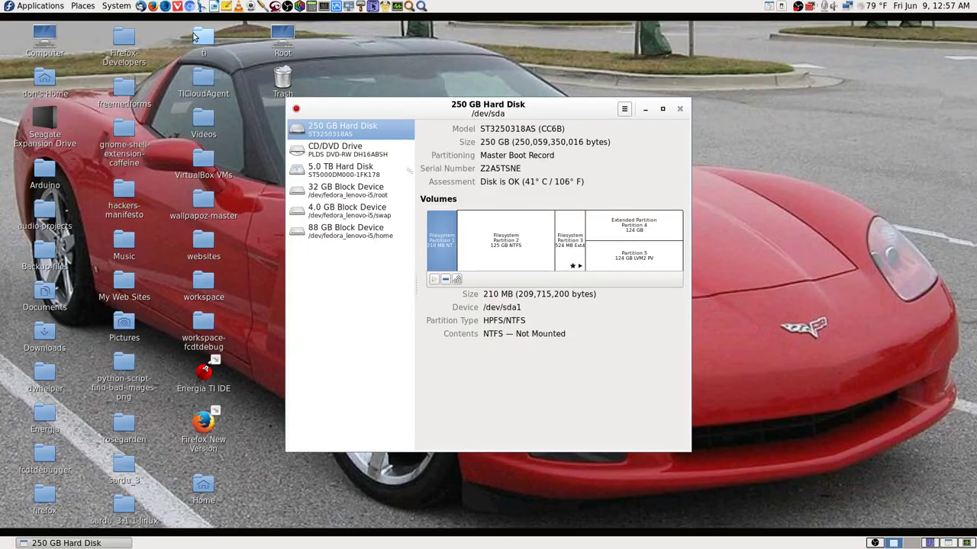
pyautogui.click(662, 108)
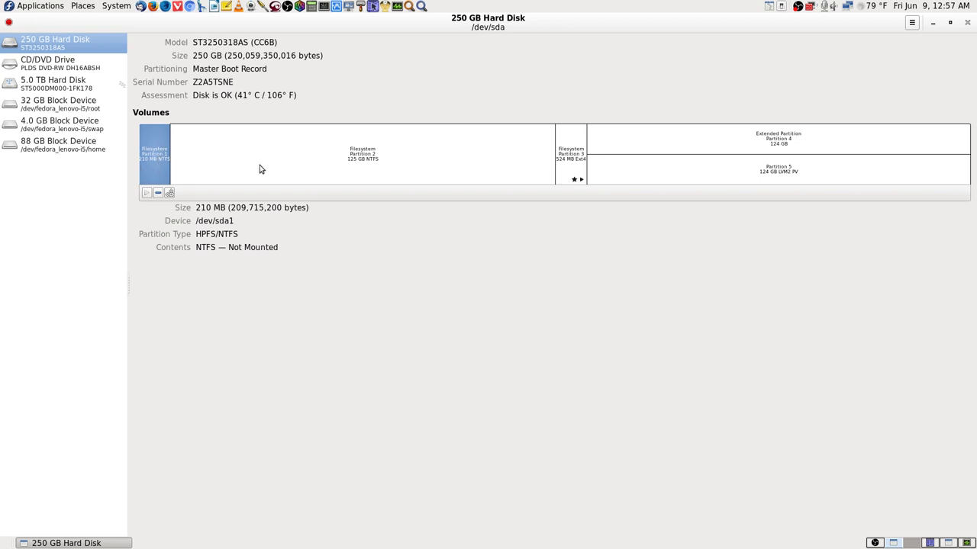
# Step: Examine the details of partitions 1, 2 and 3 on the 250 GB hard disk
pyautogui.click(312, 180)
pyautogui.click(151, 172)
pyautogui.click(342, 175)
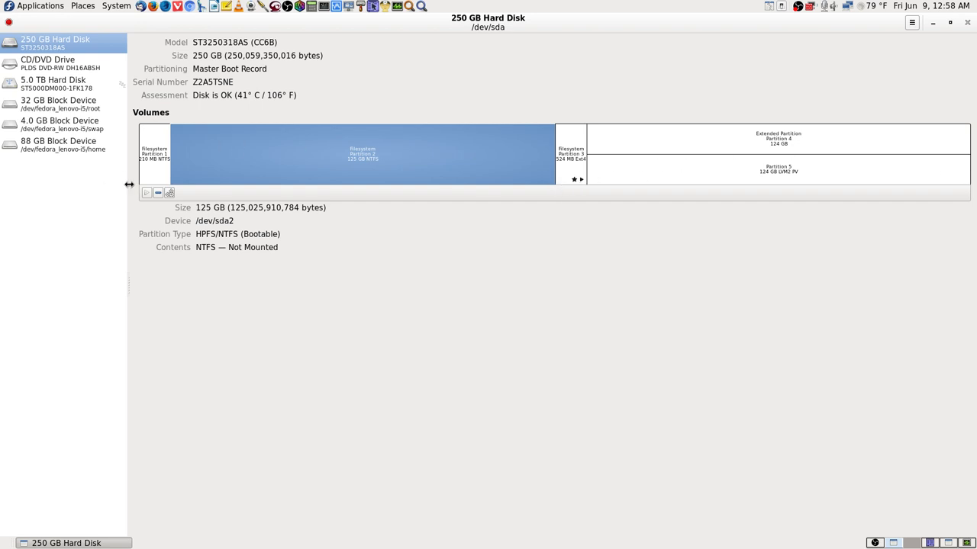
pyautogui.click(577, 176)
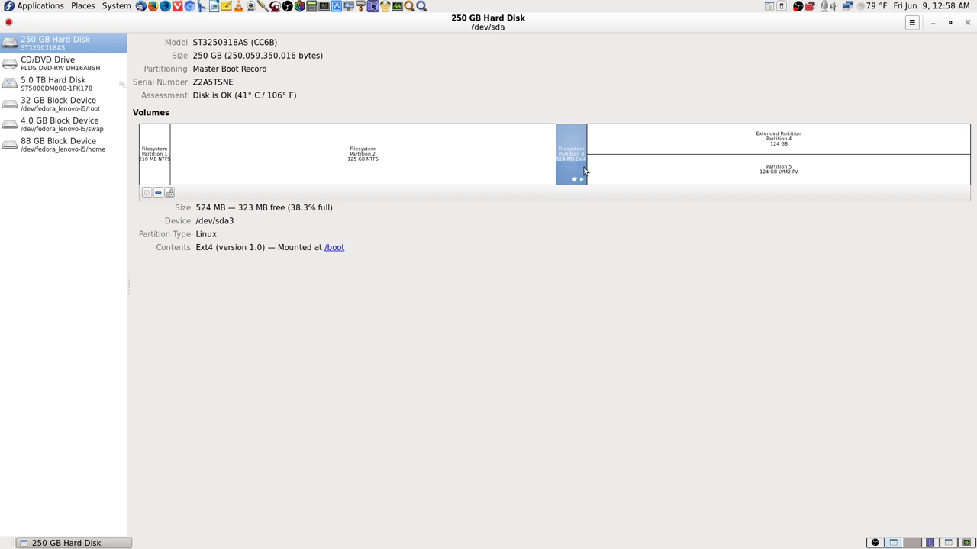
pyautogui.click(155, 166)
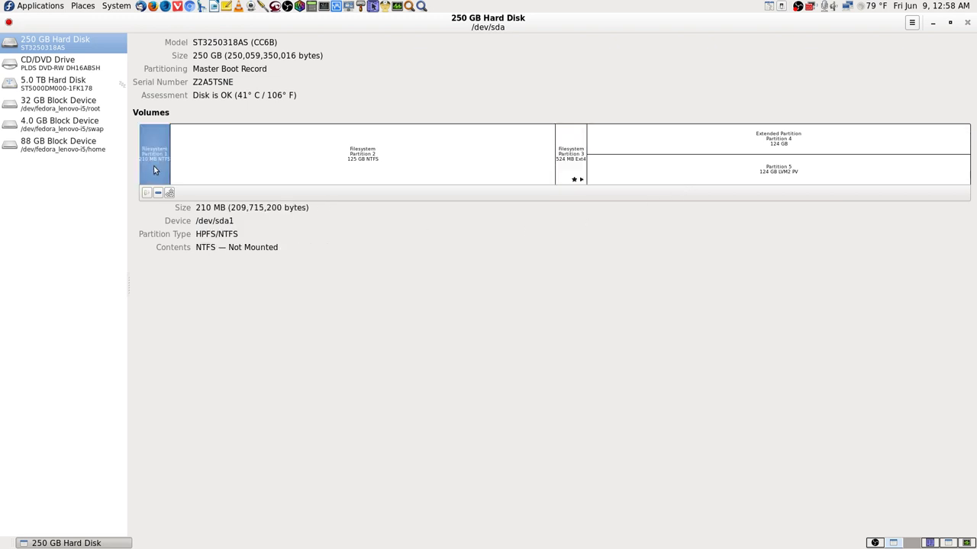
pyautogui.click(579, 169)
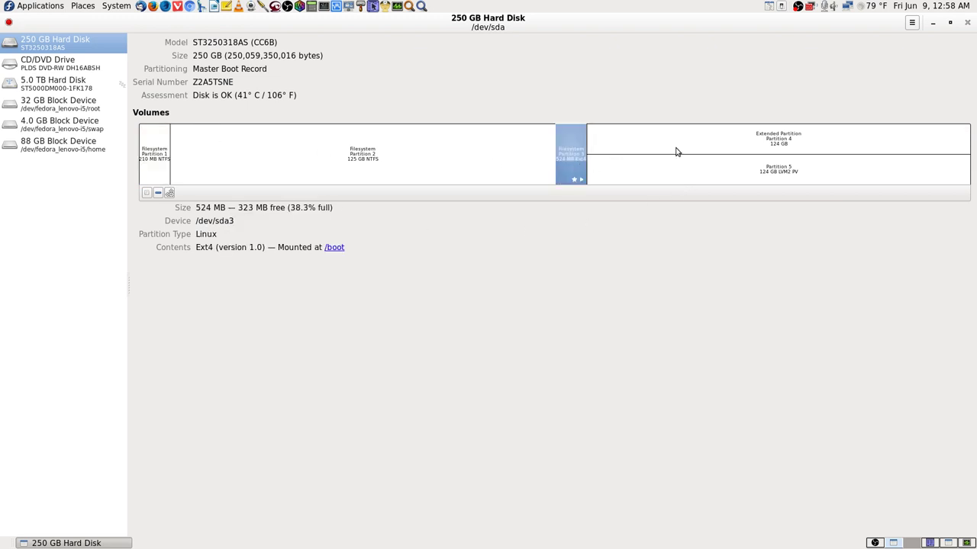
# Step: Compare extended partition 4 with LVM partition 5 on the 250 GB hard disk, rechecking NTFS partition 2 in between
pyautogui.click(737, 148)
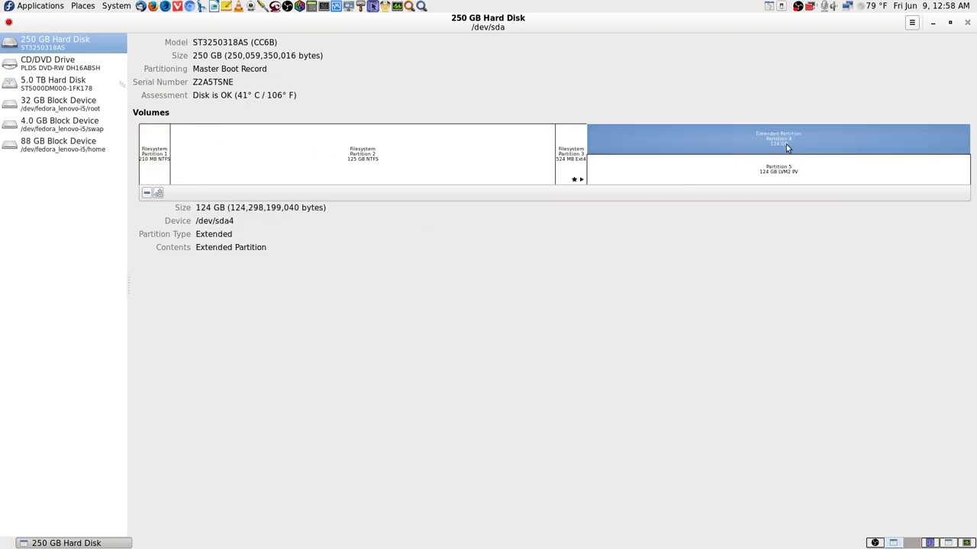
pyautogui.click(801, 173)
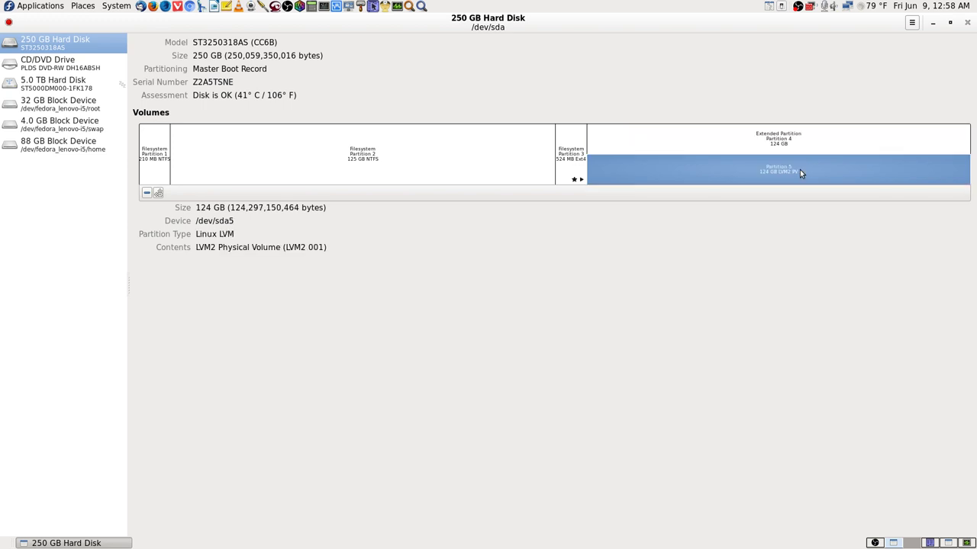
pyautogui.click(835, 145)
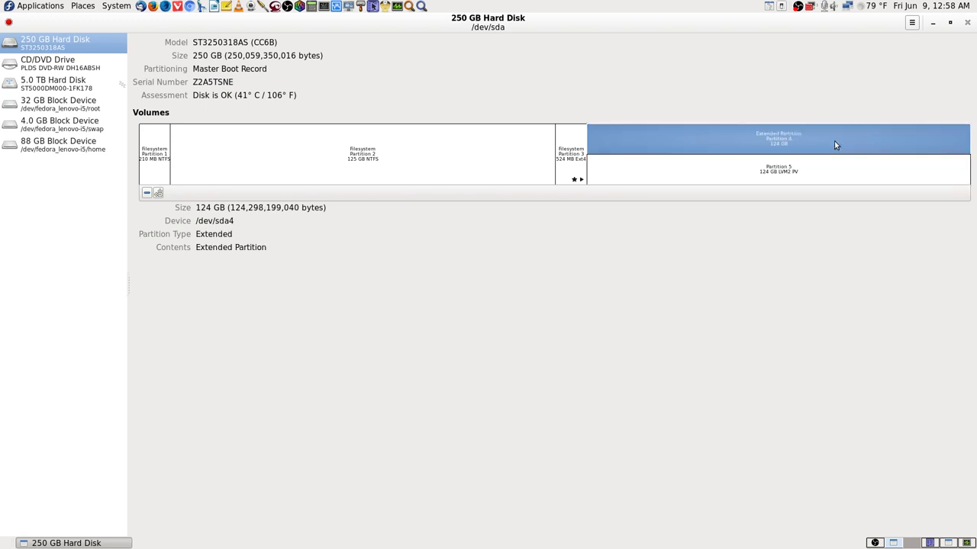
pyautogui.click(813, 173)
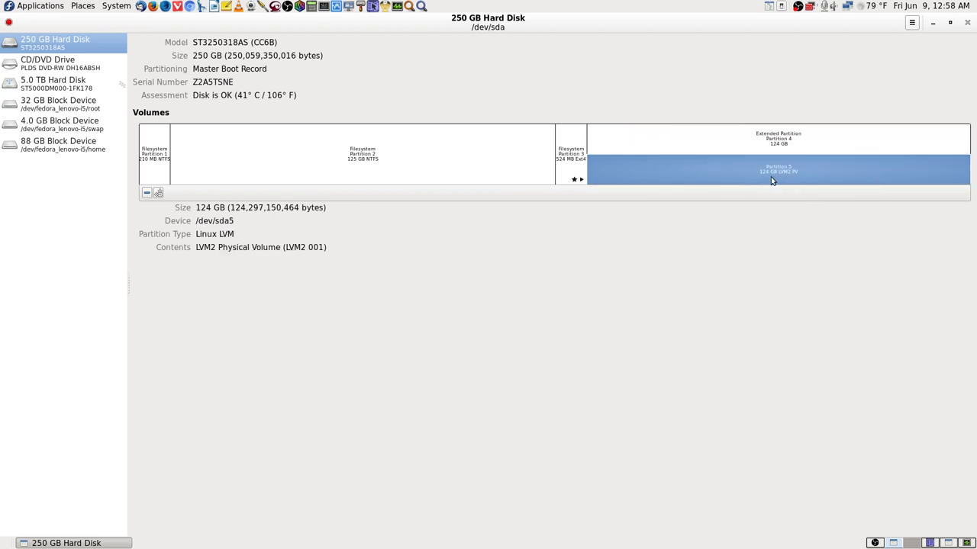
pyautogui.click(371, 177)
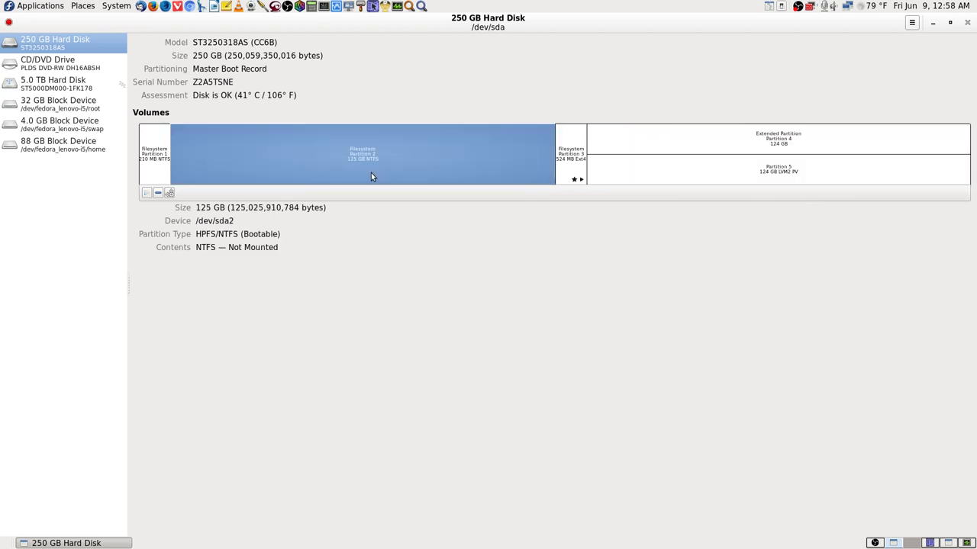
pyautogui.click(784, 173)
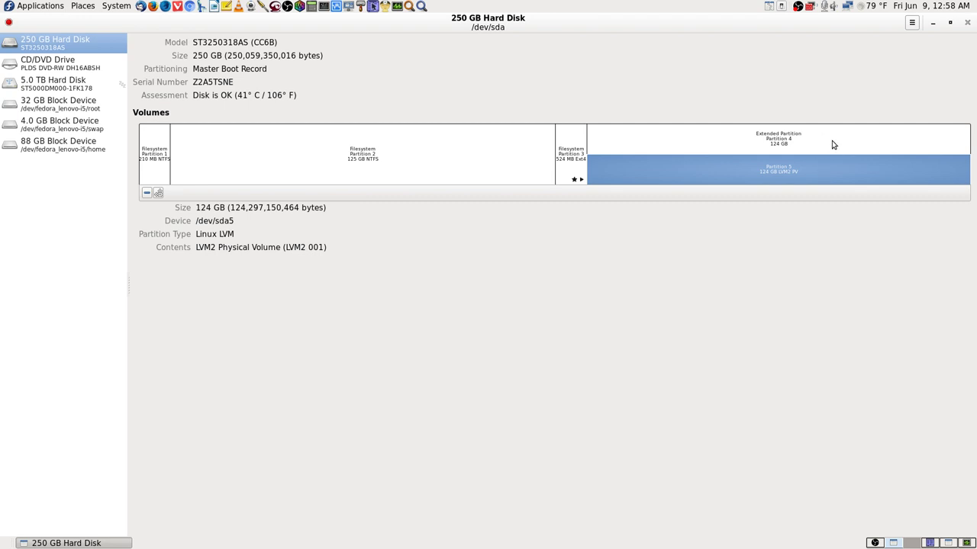
pyautogui.click(833, 145)
pyautogui.click(830, 170)
pyautogui.click(831, 147)
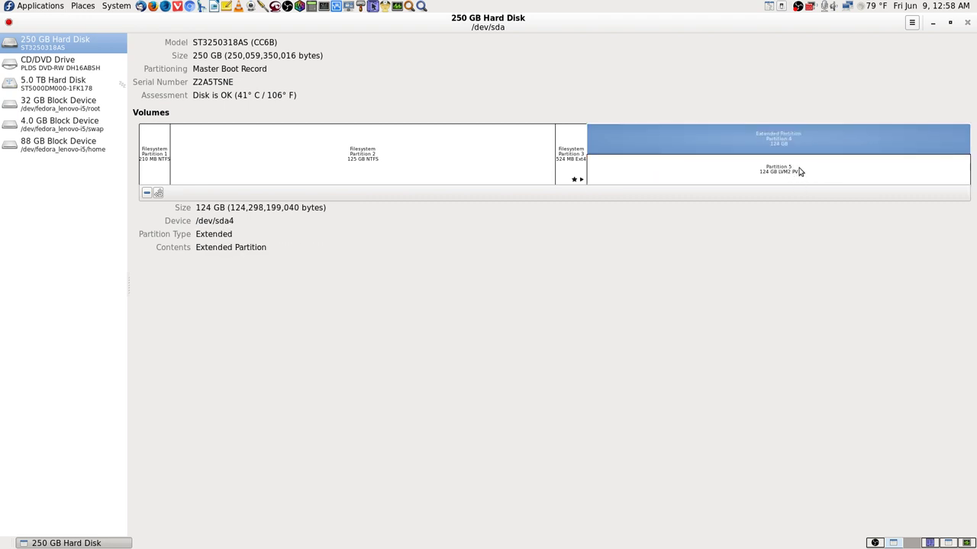
pyautogui.click(821, 170)
pyautogui.click(819, 148)
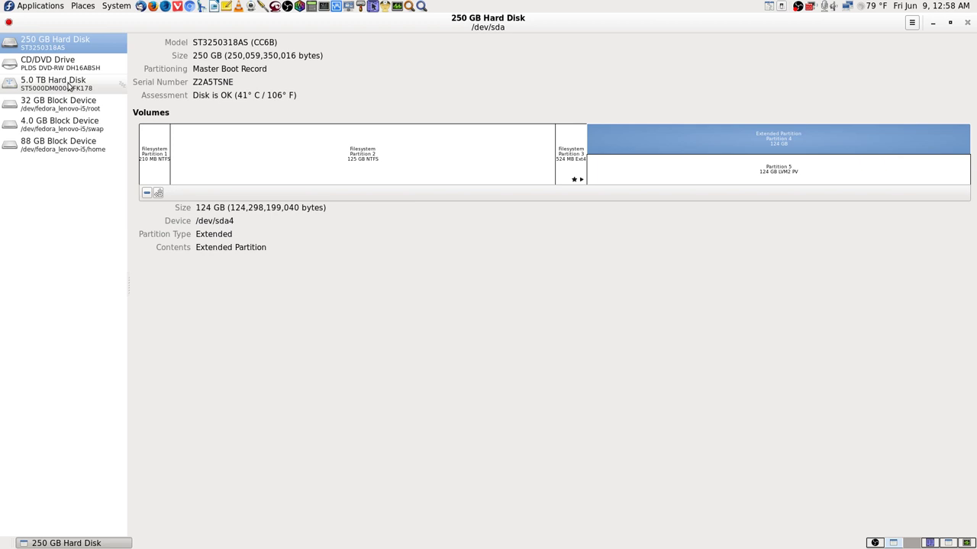
# Step: Review the root, swap and home block devices, return to the root device and close Disks
pyautogui.click(65, 112)
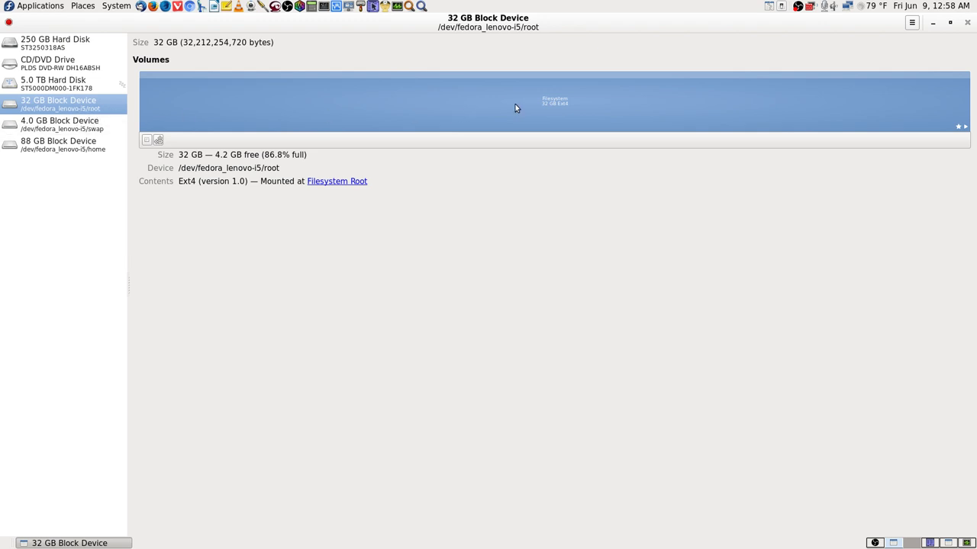
pyautogui.click(73, 129)
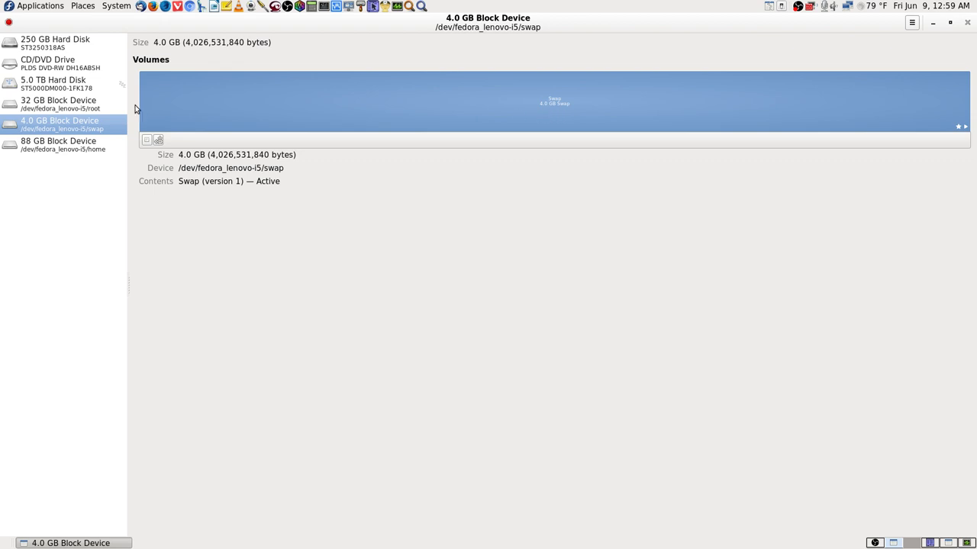
pyautogui.click(61, 152)
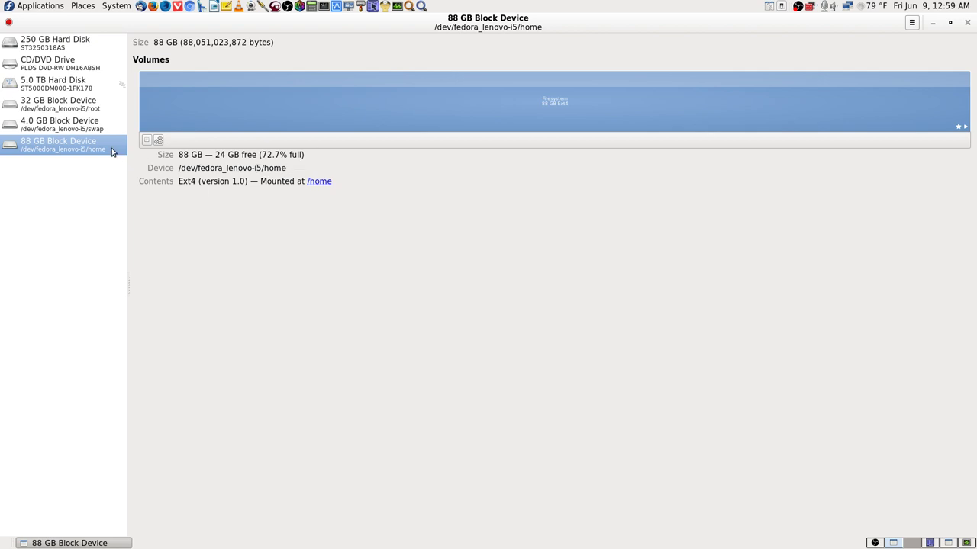
pyautogui.click(79, 109)
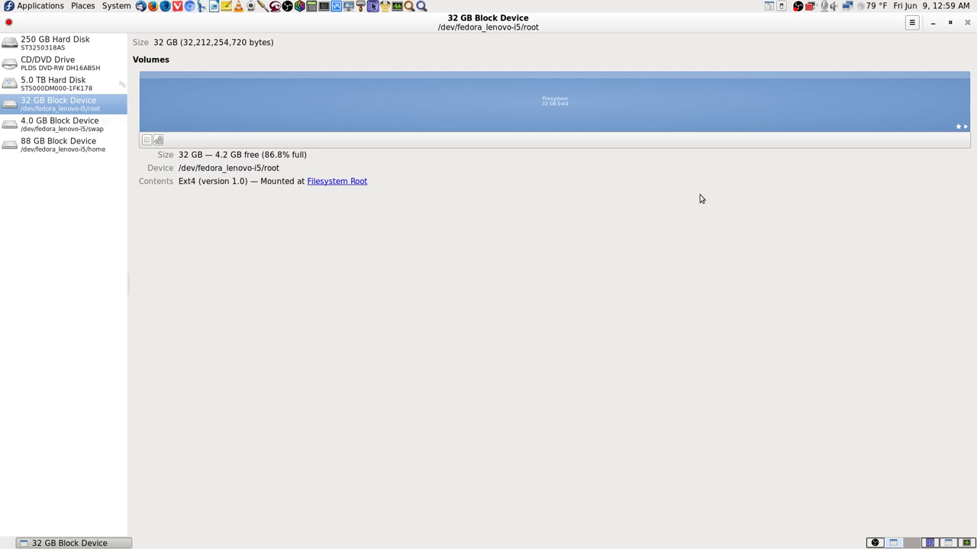
pyautogui.click(966, 22)
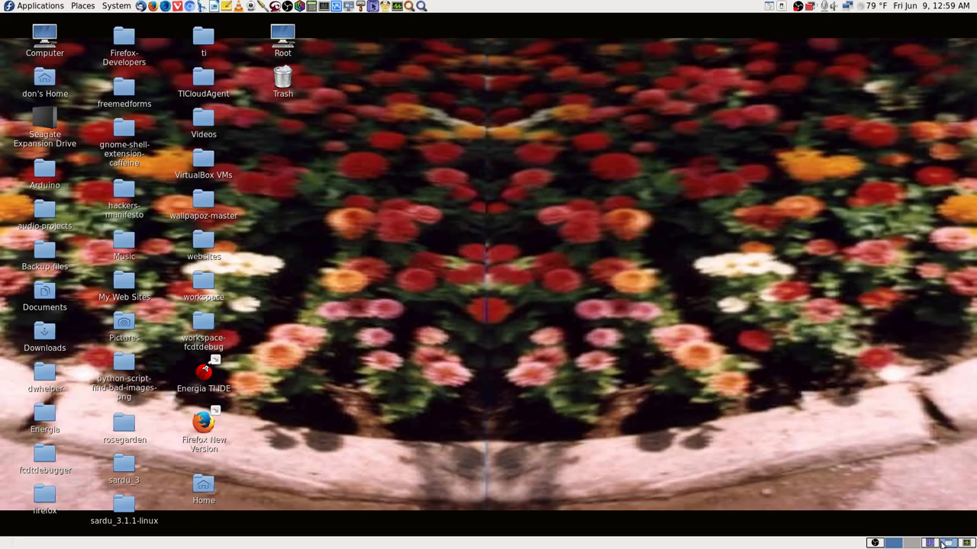
# Step: Open the root file system from the desktop of an empty workspace and check the file manager's About information
pyautogui.click(915, 543)
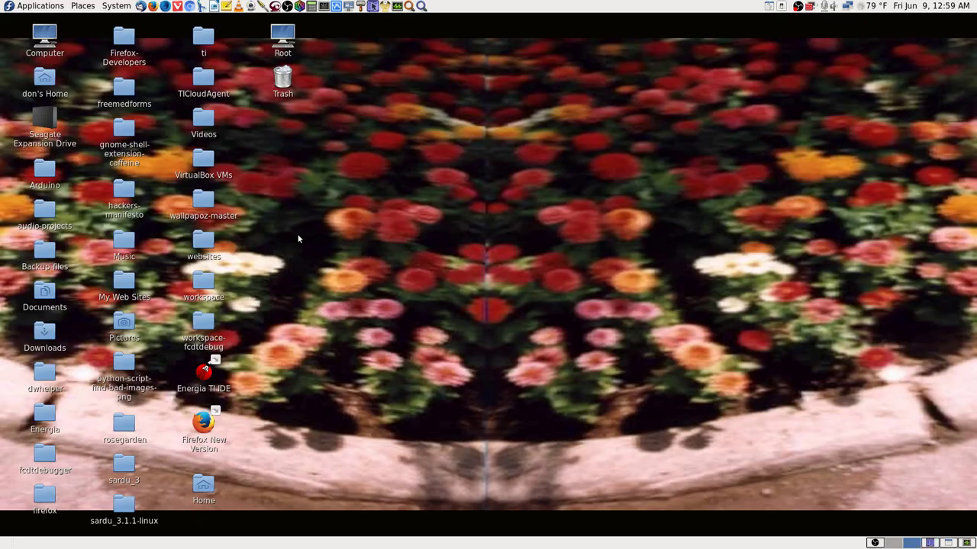
pyautogui.doubleClick(281, 32)
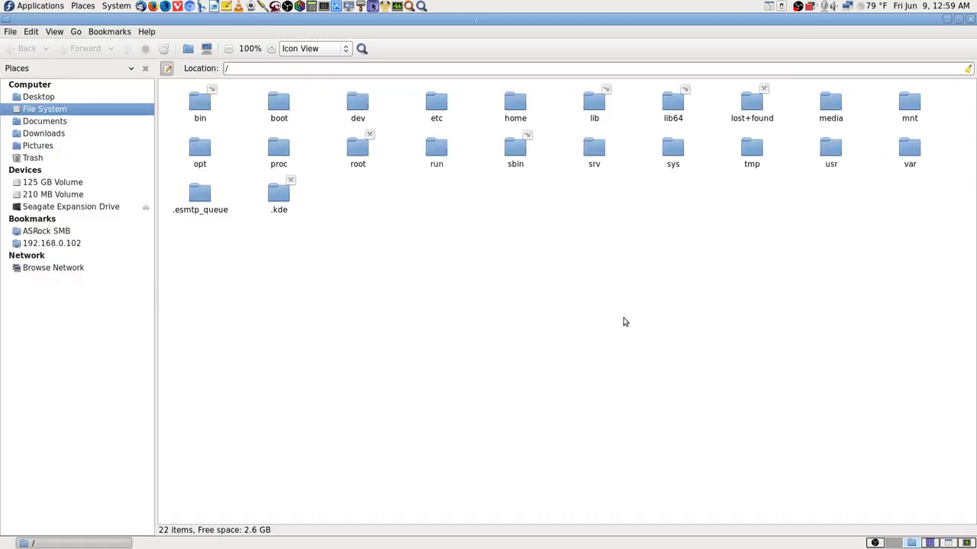
pyautogui.click(146, 31)
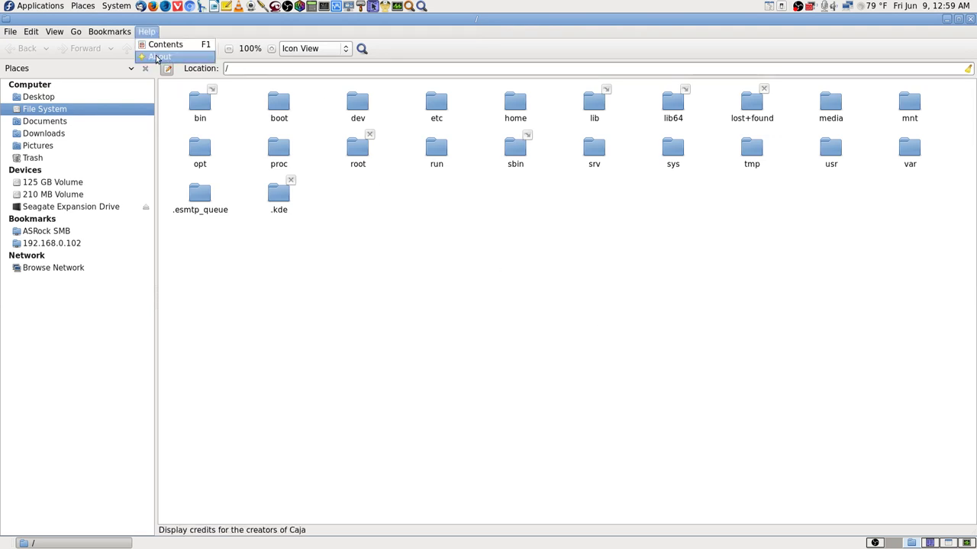
pyautogui.click(155, 61)
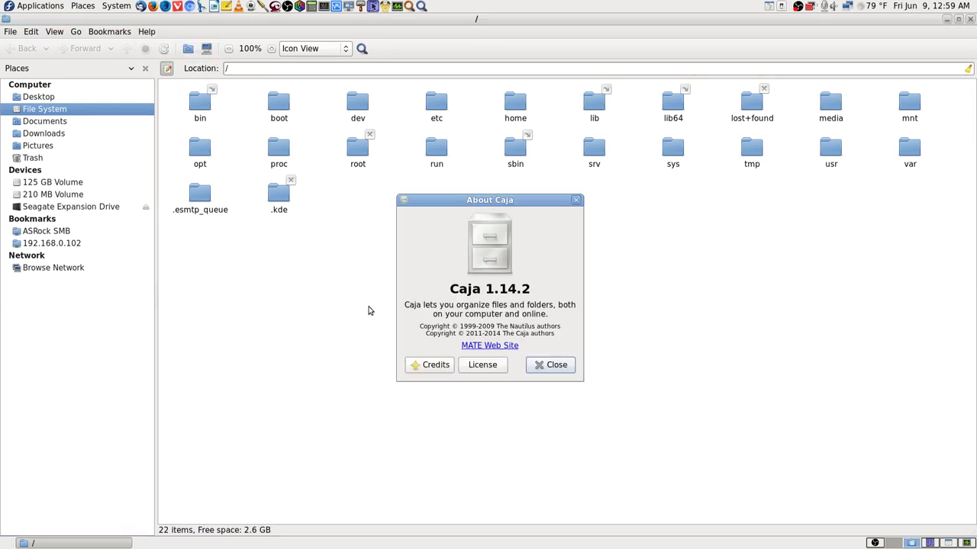
pyautogui.click(556, 365)
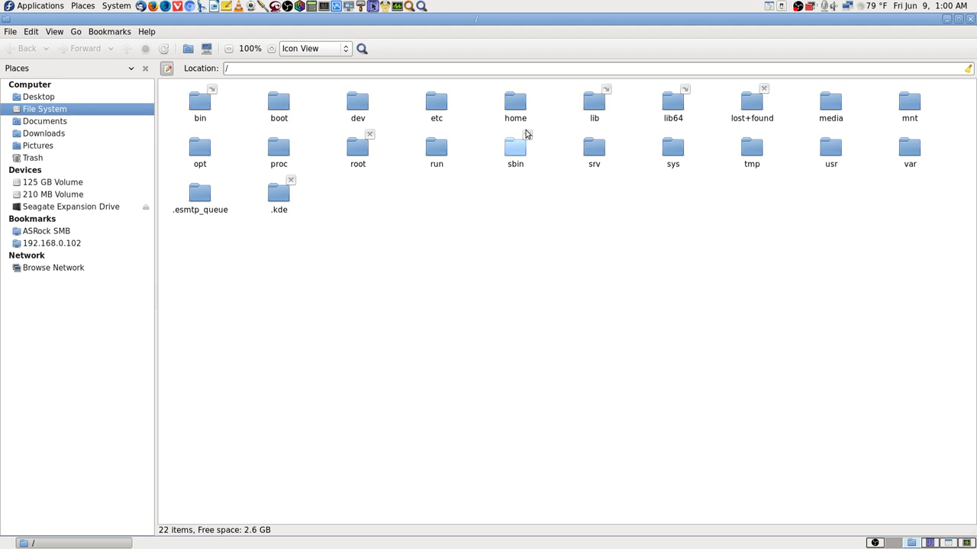
# Step: Open the user's folder inside home to look at its contents, and close the file manager window
pyautogui.doubleClick(514, 102)
pyautogui.doubleClick(199, 102)
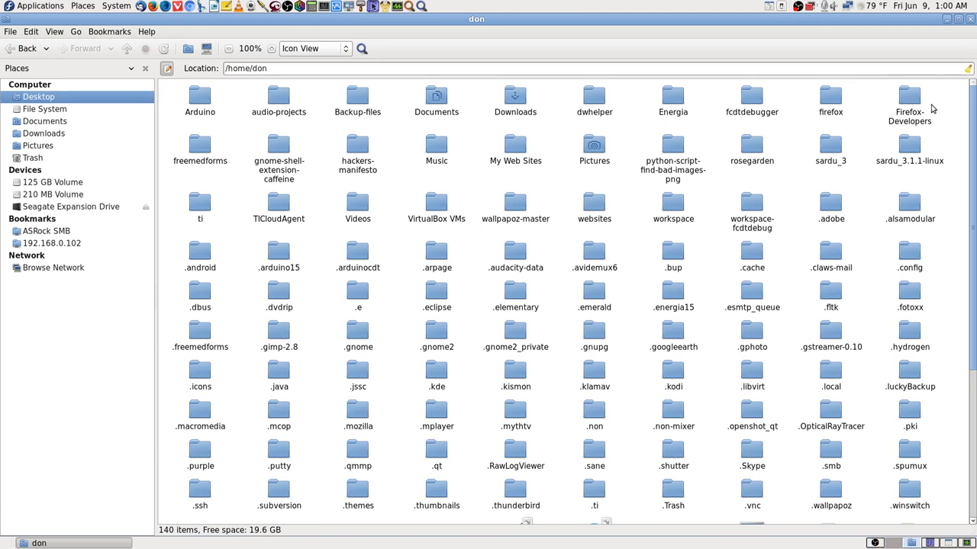
pyautogui.click(968, 19)
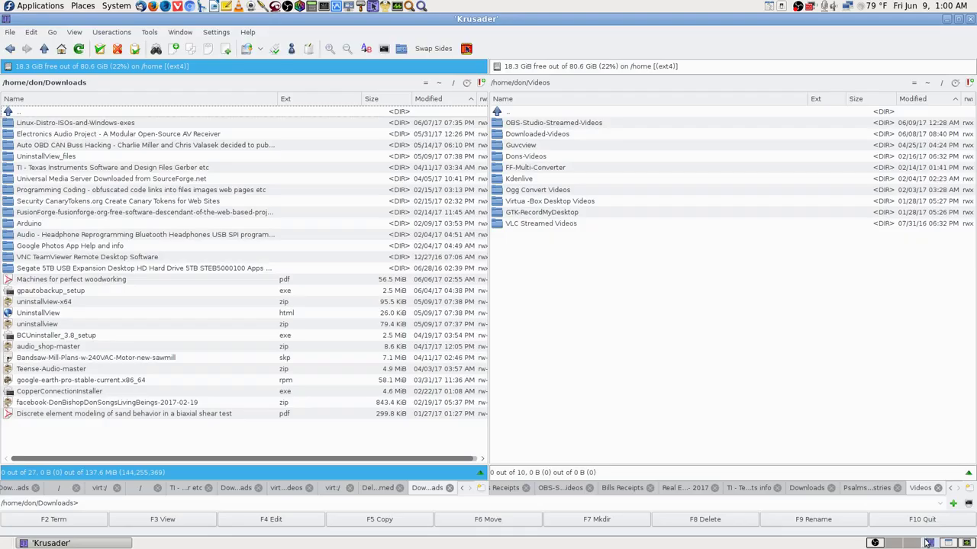
# Step: Switch to Krusader, view the Seagate Expansion Drive in the Downloads pane, and return that pane to Downloads
pyautogui.click(929, 543)
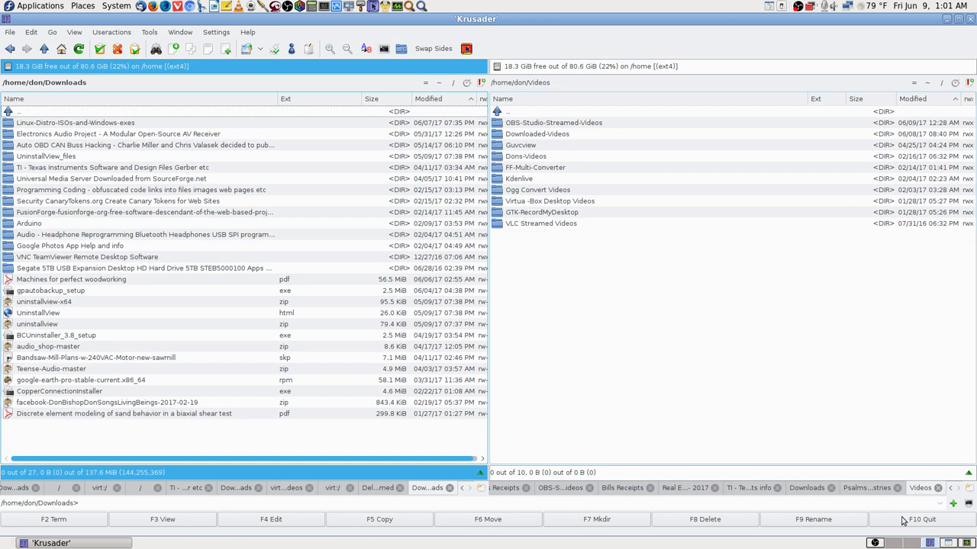
pyautogui.click(6, 67)
pyautogui.click(31, 122)
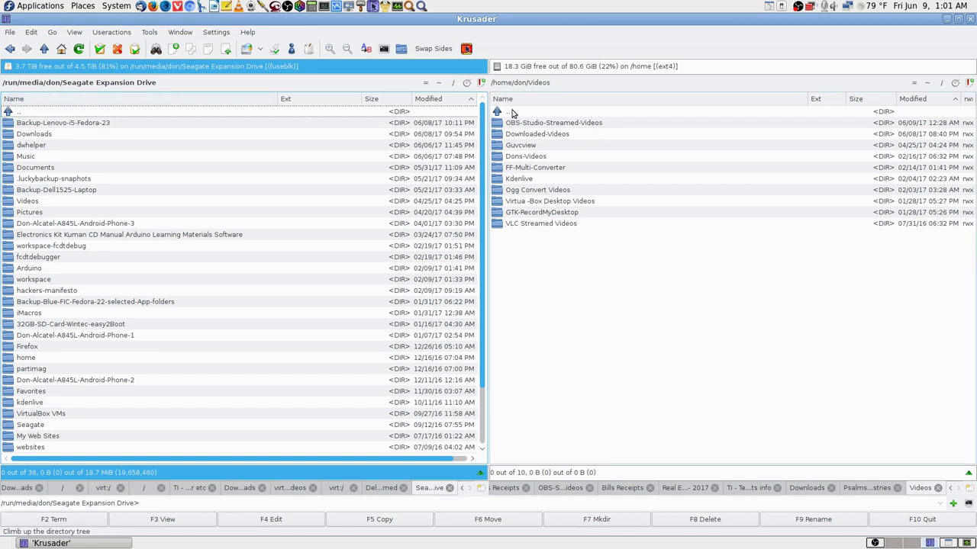
pyautogui.click(10, 49)
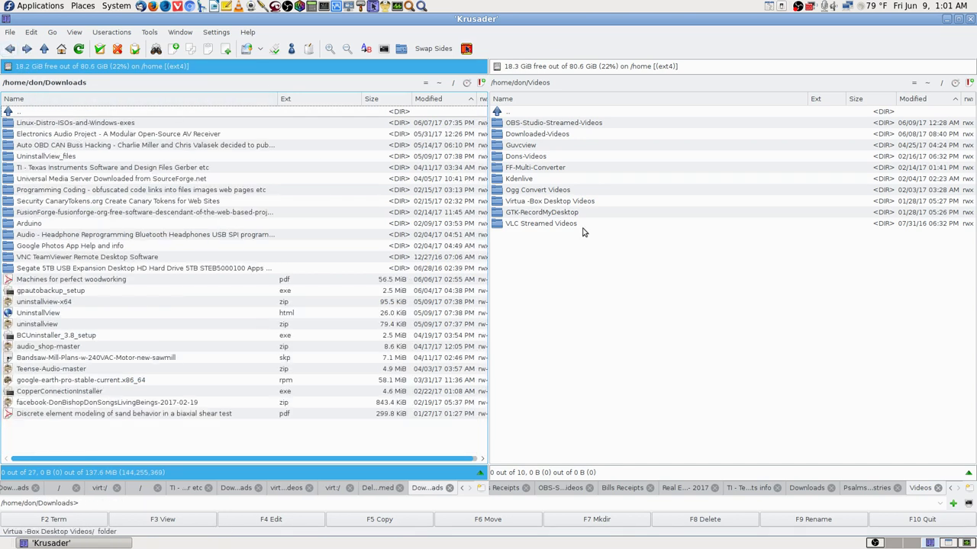
# Step: Leave Krusader and switch to the workspace where Remote Desktop Viewer shows the laptop's shared desktop
pyautogui.click(786, 456)
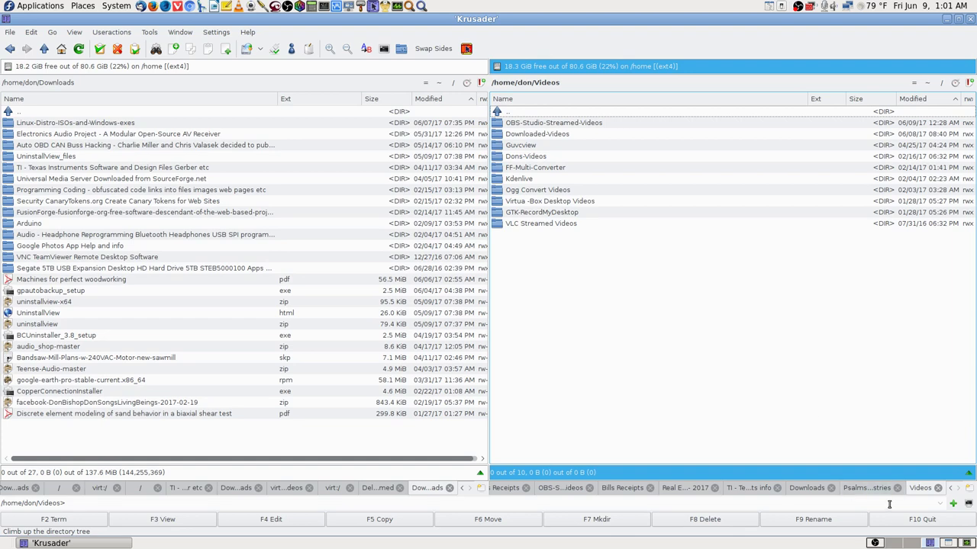
pyautogui.click(876, 543)
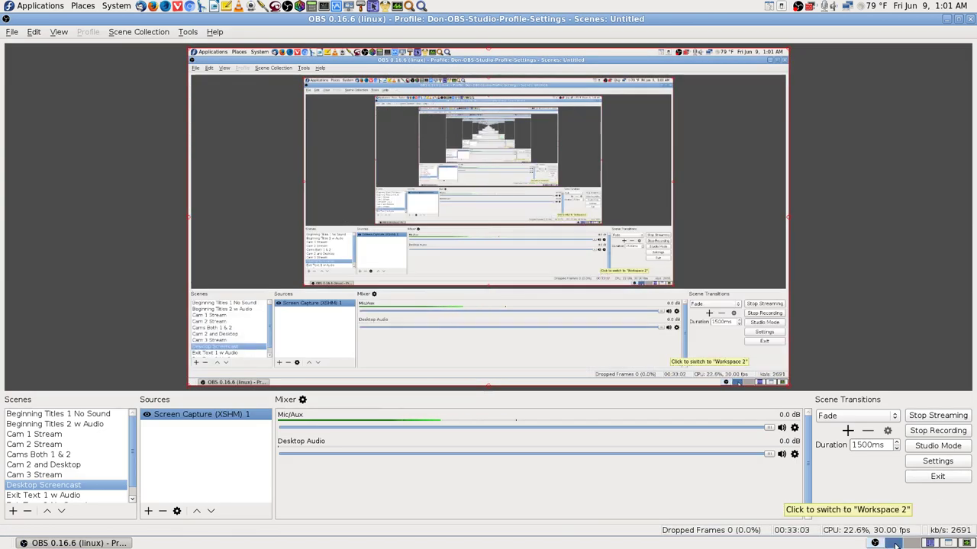
pyautogui.click(957, 544)
pyautogui.click(946, 543)
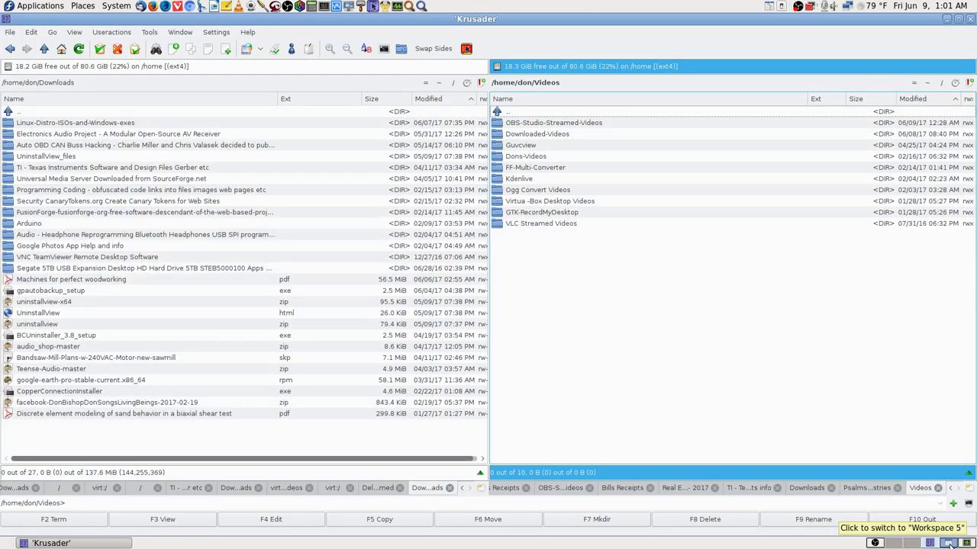
pyautogui.click(950, 543)
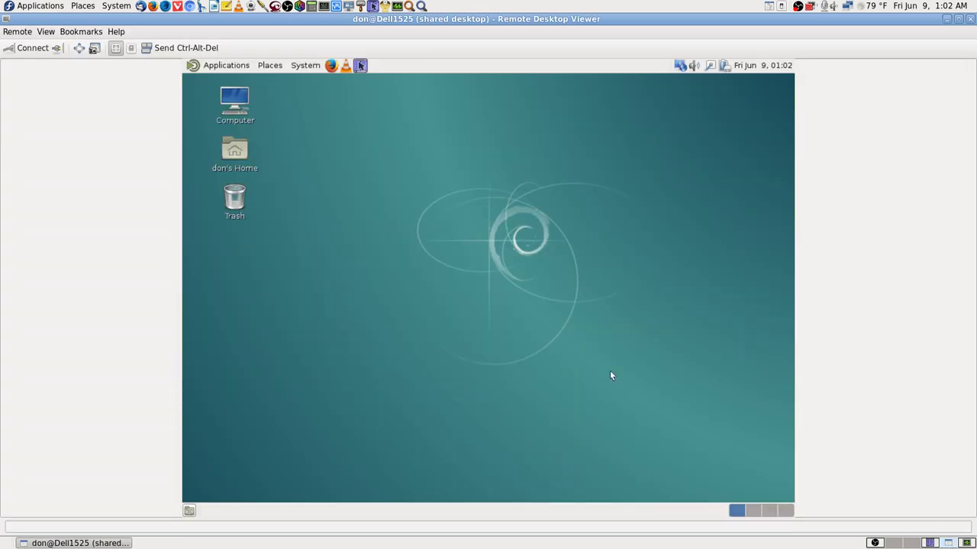
pyautogui.hotkey('ctrl', 'alt', 'Left')
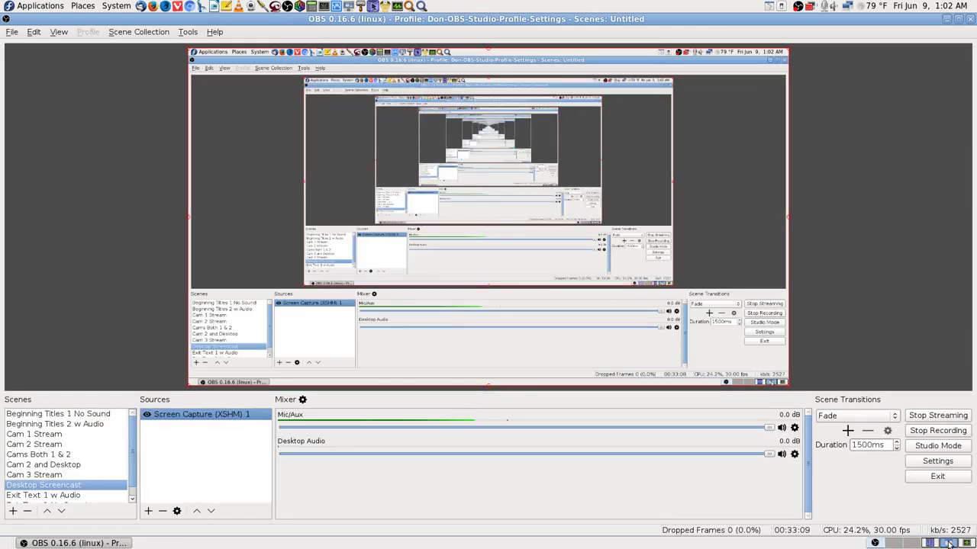
pyautogui.hotkey('ctrl', 'alt', 'Right')
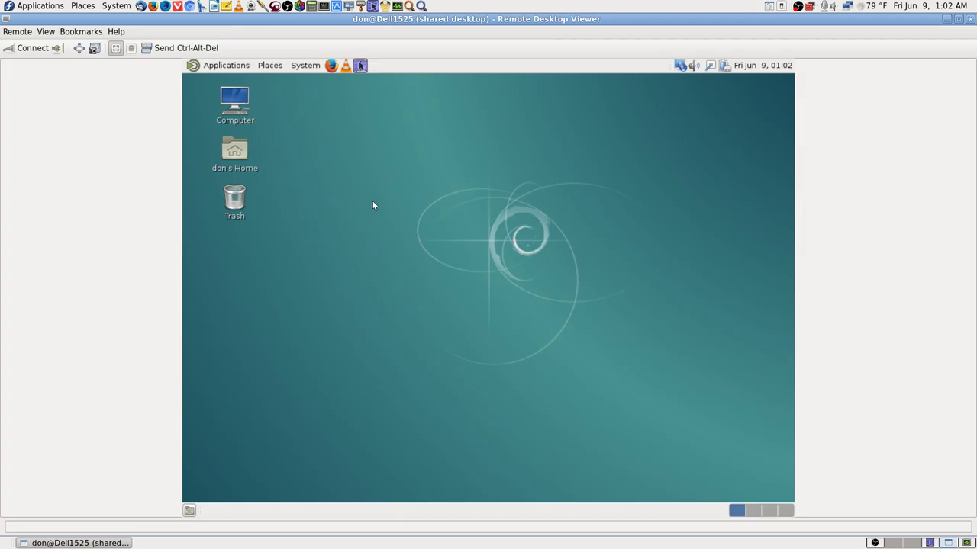
# Step: Examine the remote laptop's application categories, places, recent documents and system preferences
pyautogui.click(239, 66)
pyautogui.moveTo(241, 82)
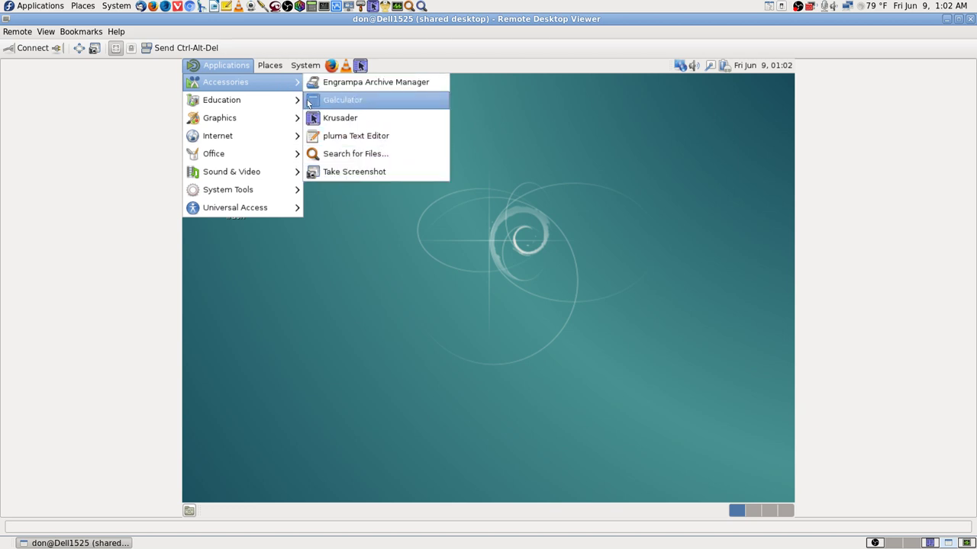
pyautogui.moveTo(254, 102)
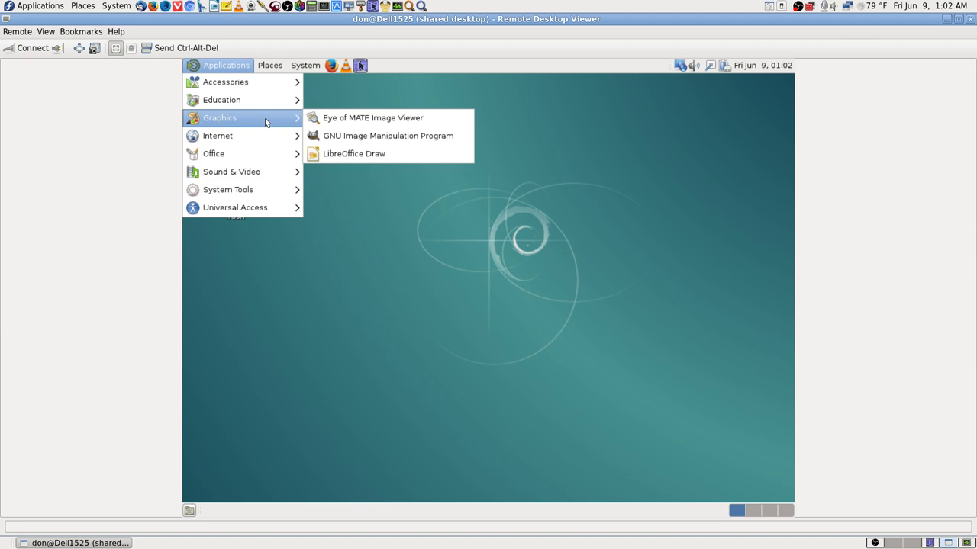
pyautogui.moveTo(256, 135)
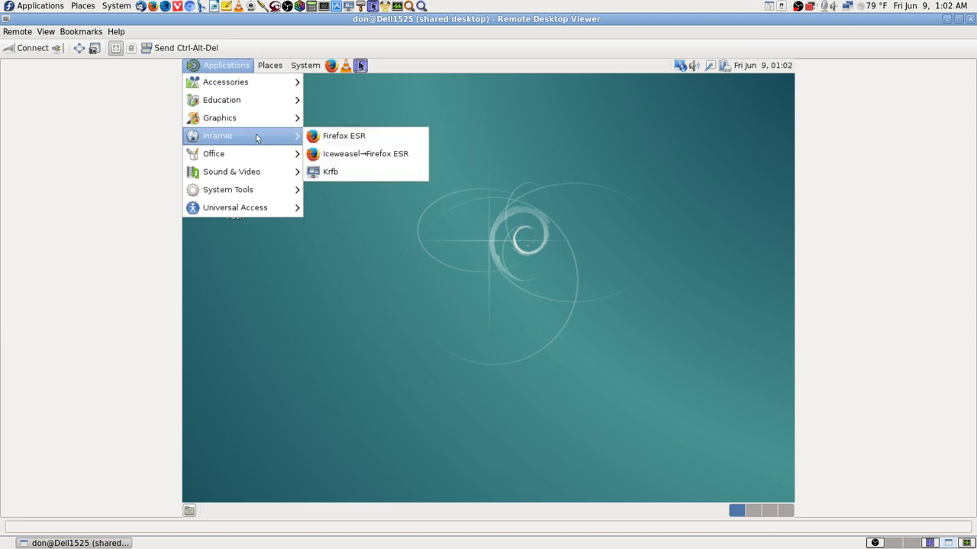
pyautogui.moveTo(259, 158)
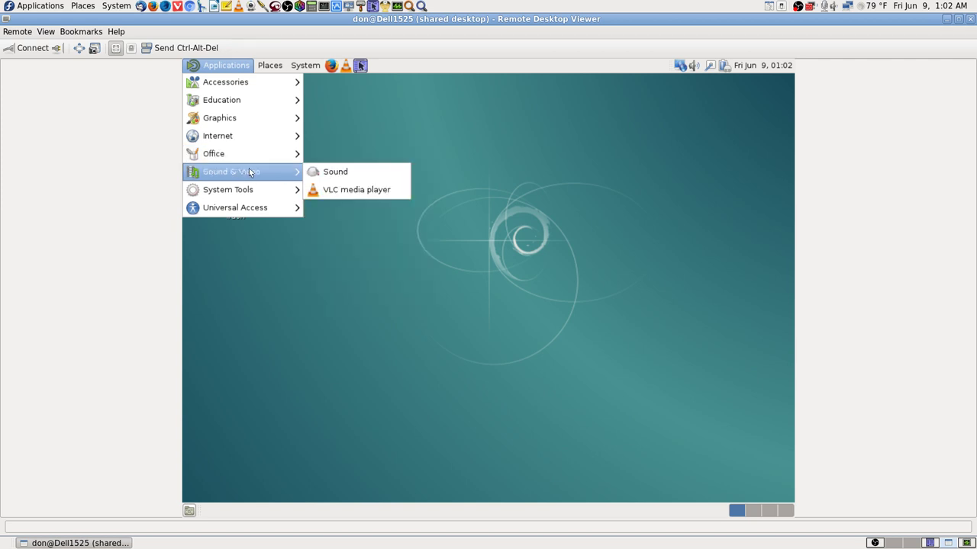
pyautogui.moveTo(248, 195)
pyautogui.moveTo(245, 212)
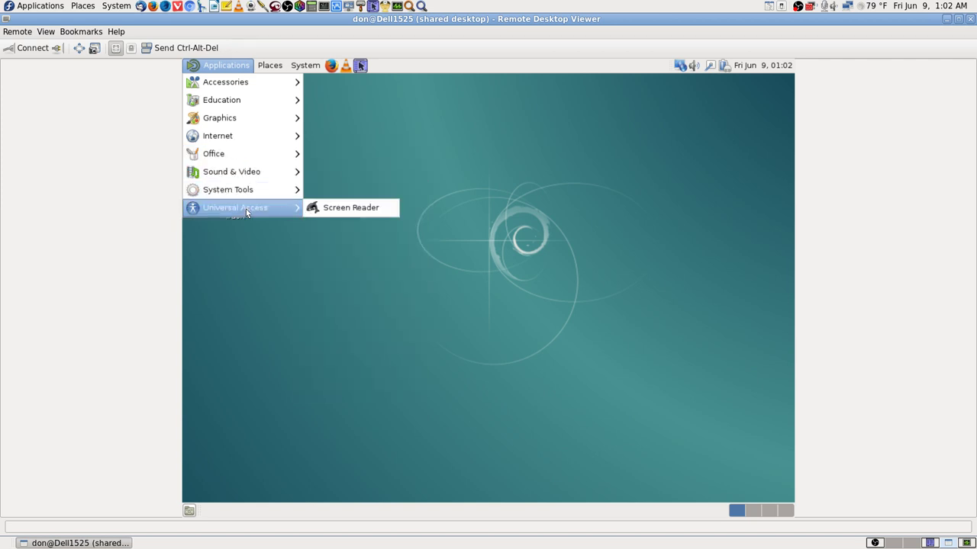
pyautogui.moveTo(269, 65)
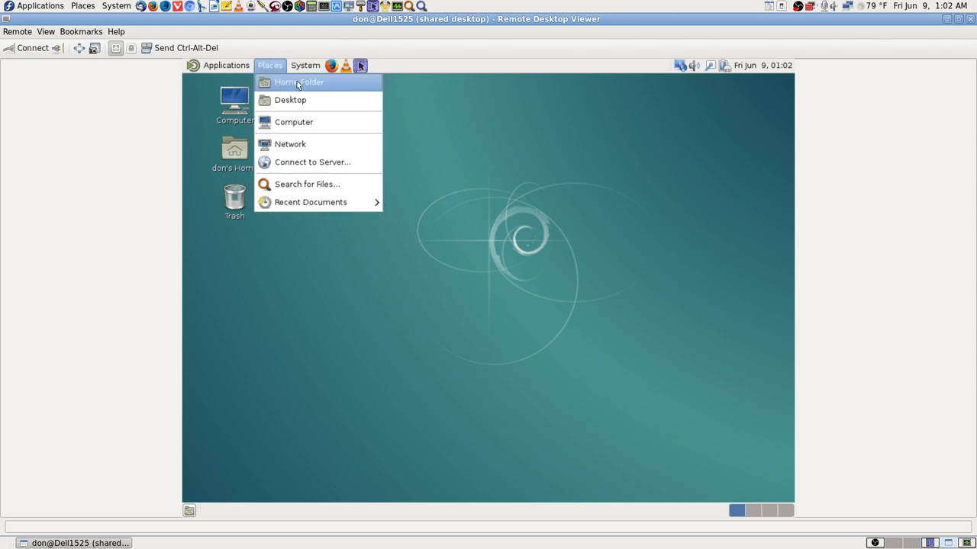
pyautogui.moveTo(322, 204)
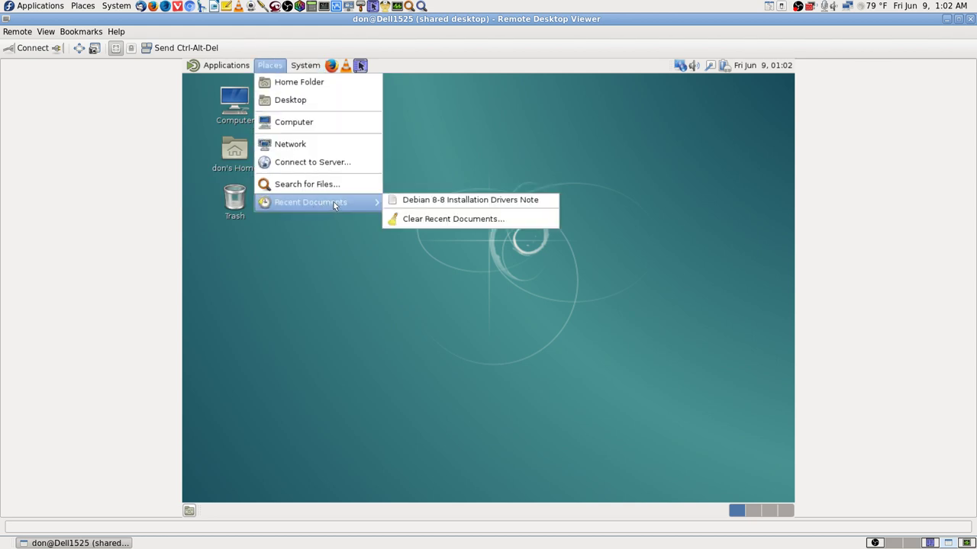
pyautogui.moveTo(307, 67)
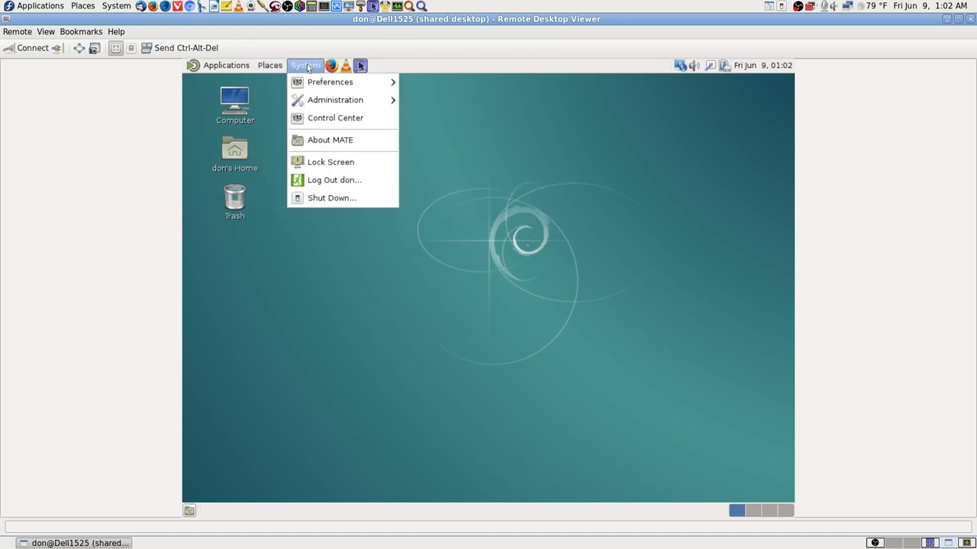
pyautogui.moveTo(360, 87)
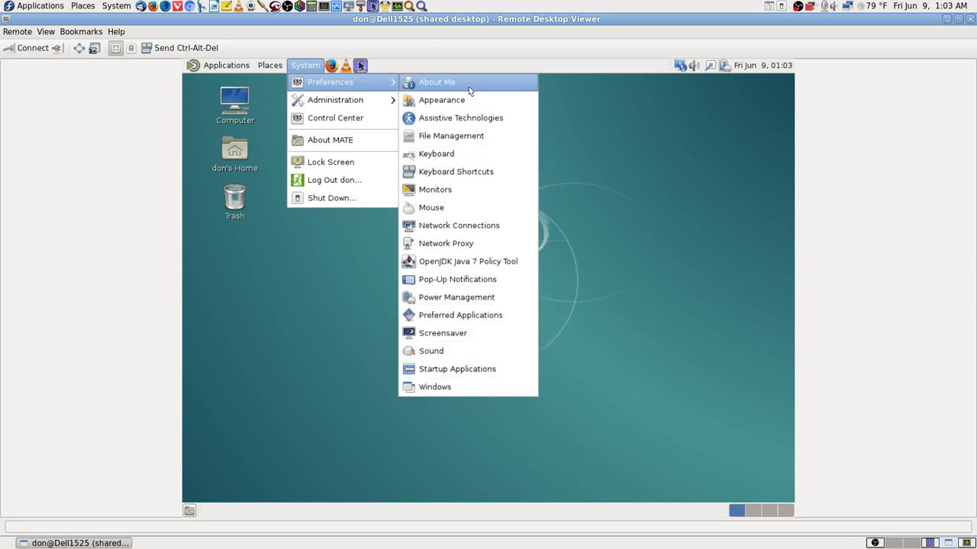
pyautogui.moveTo(350, 103)
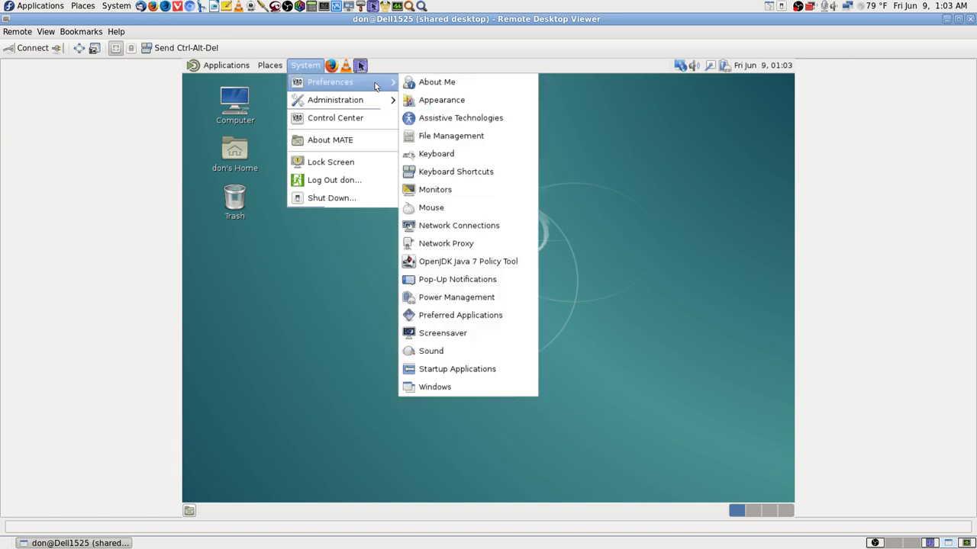
pyautogui.click(592, 114)
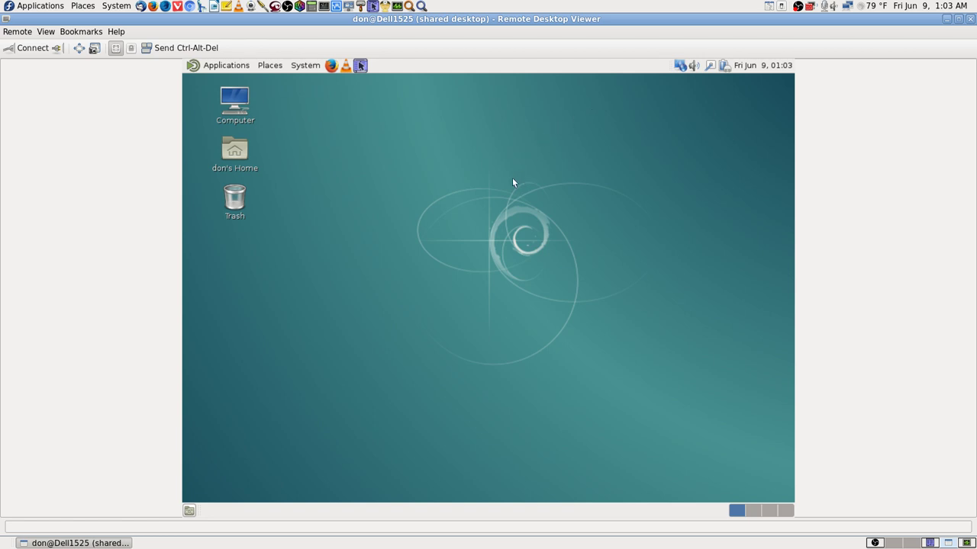
# Step: Launch Firefox on the remote laptop to view its start page and close the browser again
pyautogui.click(331, 67)
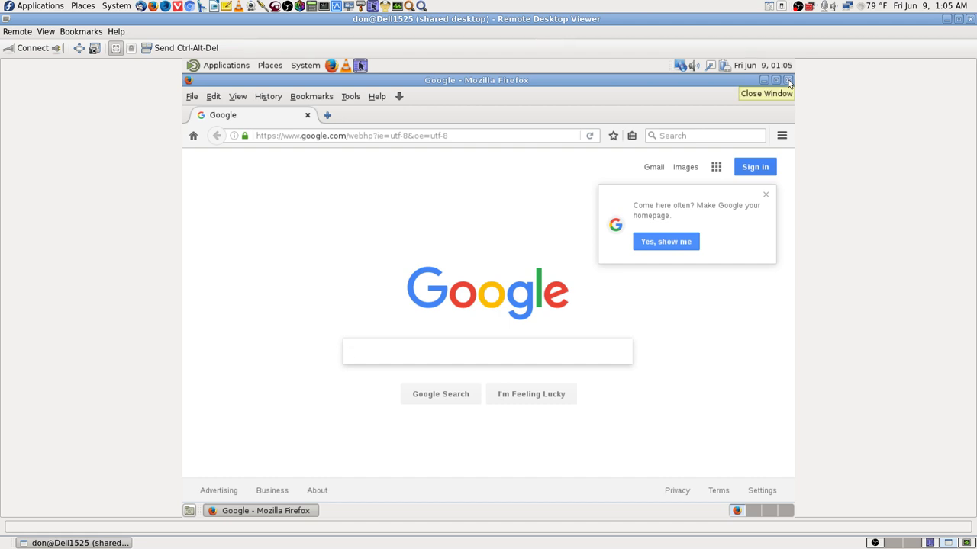
pyautogui.click(789, 81)
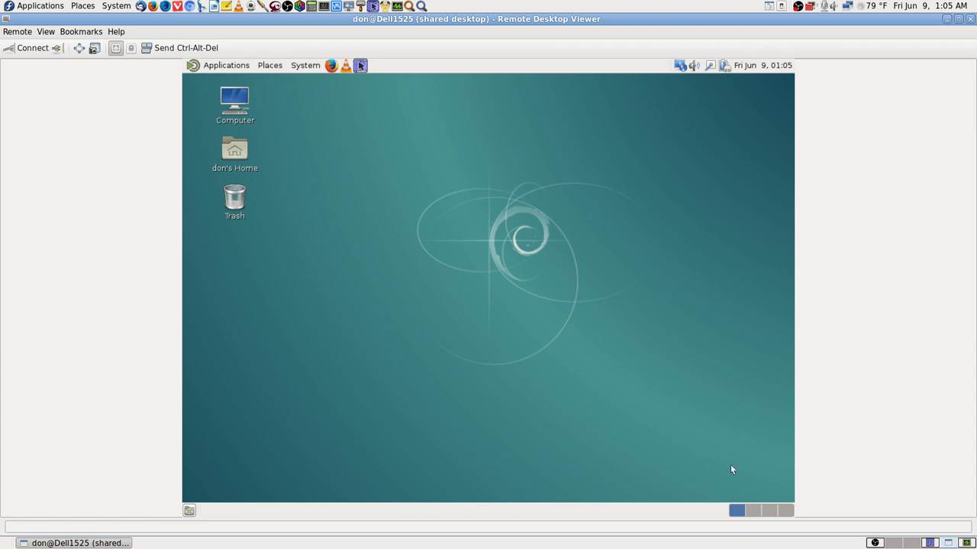
# Step: Open Krusader on the remote laptop's third workspace, maximize its window and activate the Downloads pane
pyautogui.click(776, 511)
pyautogui.click(360, 66)
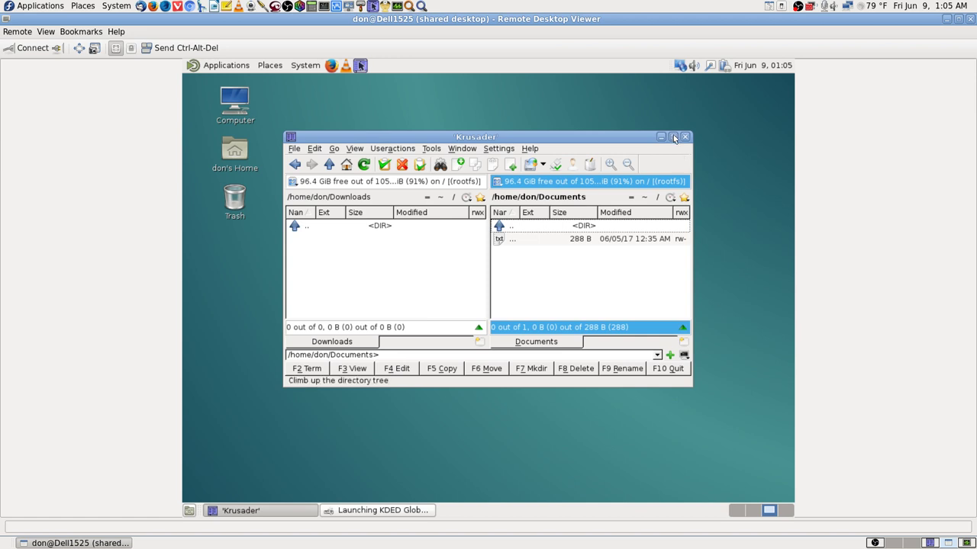
pyautogui.click(673, 136)
pyautogui.click(332, 252)
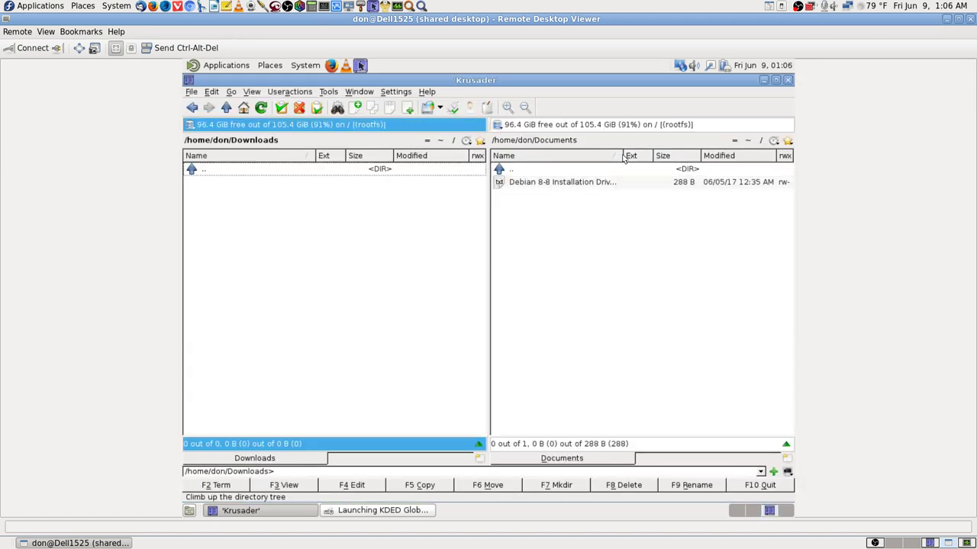
# Step: Open the Debian 8-8 Installation Drivers Note from the remote Documents folder and view the remote desktop full screen
pyautogui.click(580, 182)
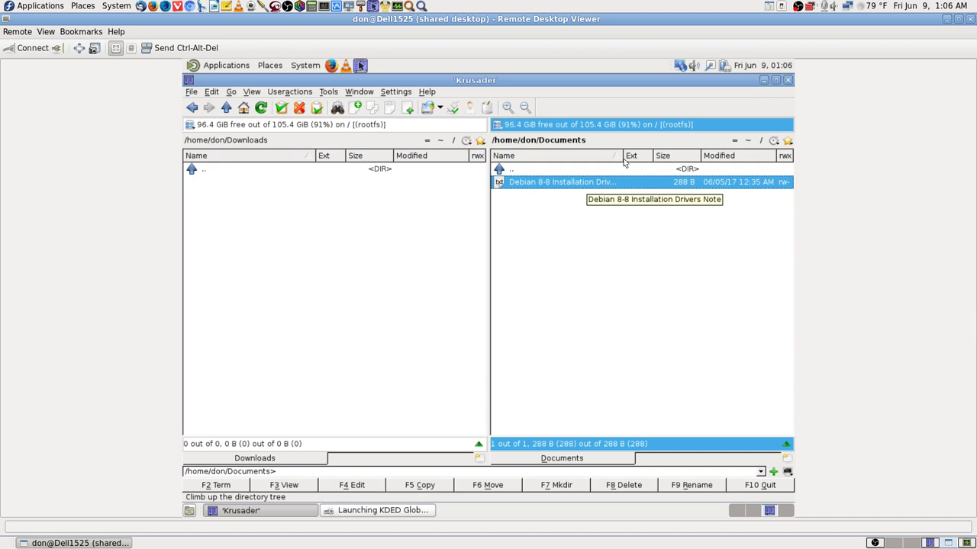
pyautogui.doubleClick(585, 183)
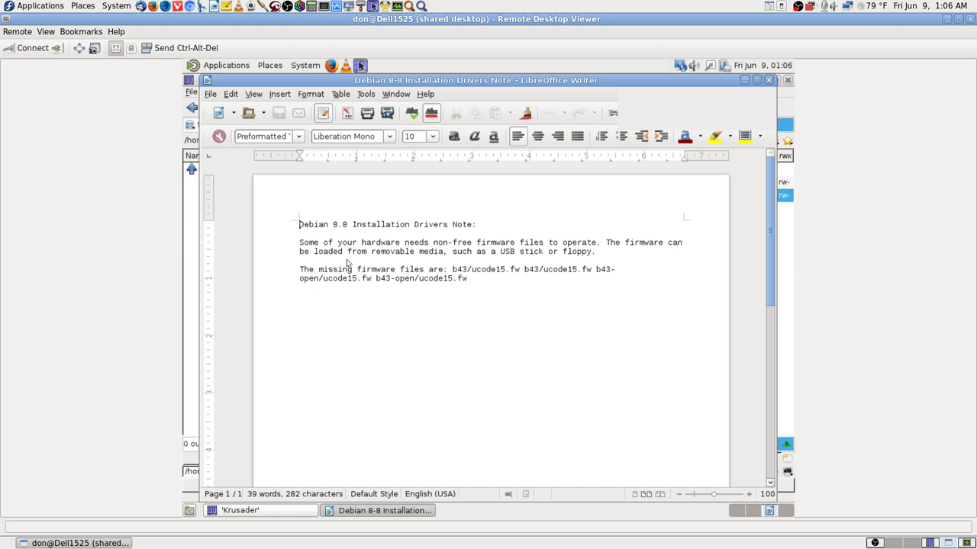
pyautogui.click(79, 48)
# Step: Switch to OBS, show the Cams Both 1 & 2 scene, and go back through Desktop Screencast to Remote Desktop Viewer
pyautogui.click(874, 543)
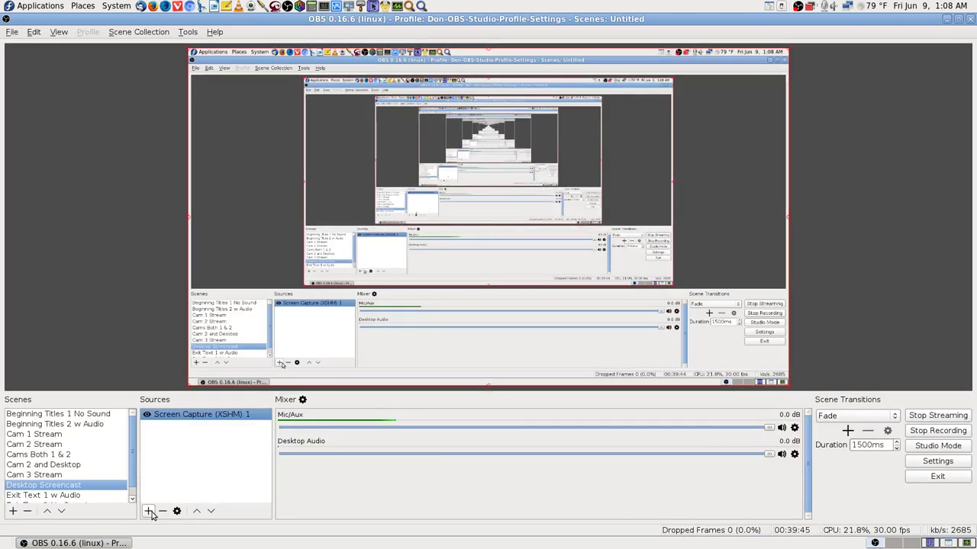
pyautogui.click(46, 455)
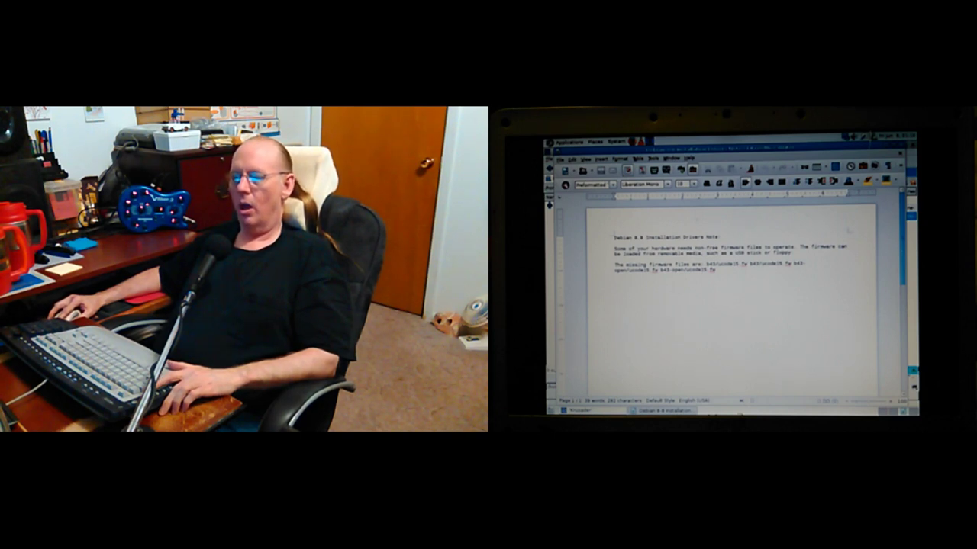
pyautogui.click(92, 486)
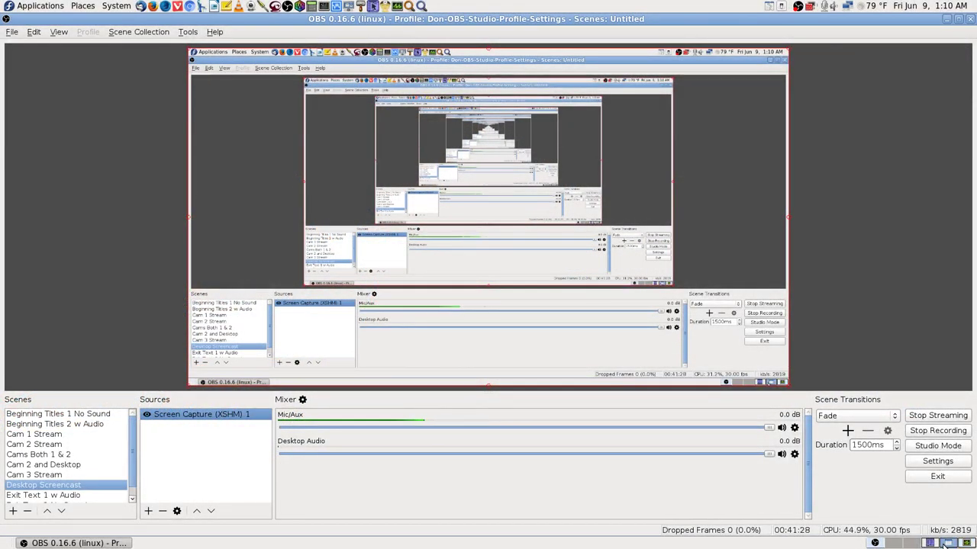
pyautogui.click(946, 543)
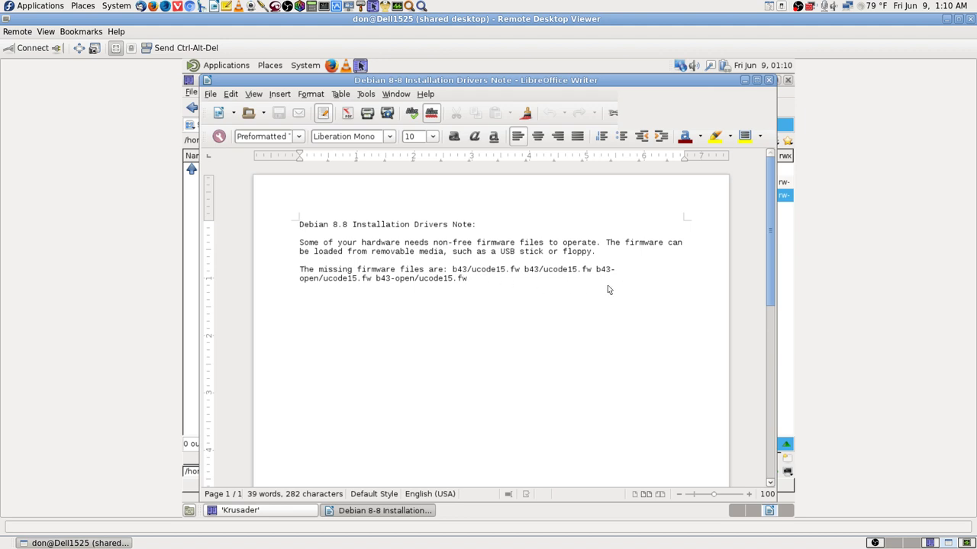
# Step: Launch Synaptic Package Manager on the remote laptop's fourth workspace, authenticating with the root password
pyautogui.click(789, 512)
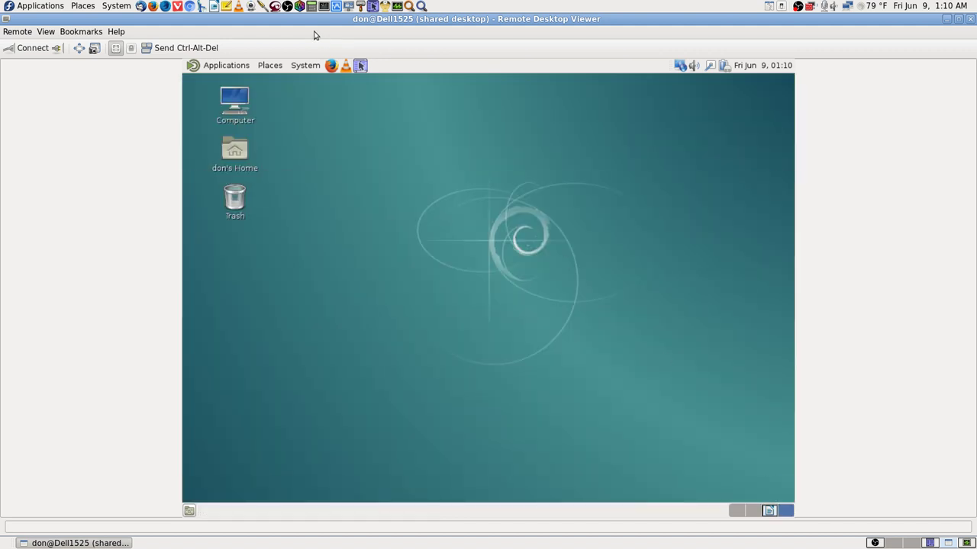
pyautogui.click(305, 66)
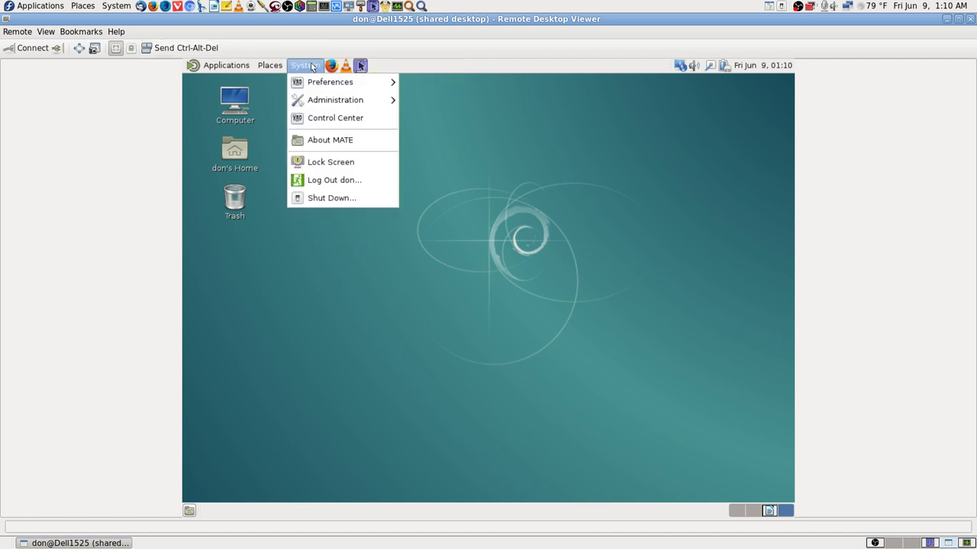
pyautogui.moveTo(334, 102)
pyautogui.click(464, 100)
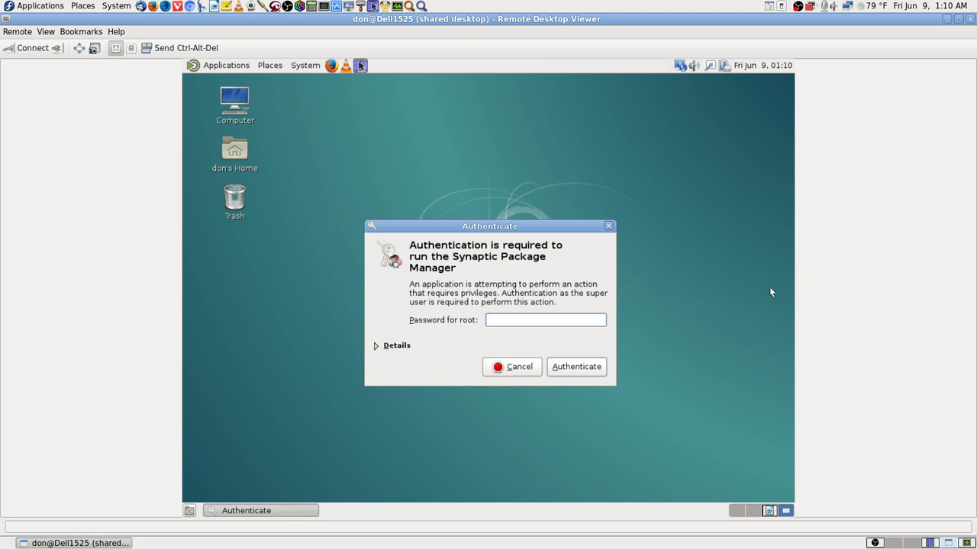
pyautogui.write('••••••••••••••')
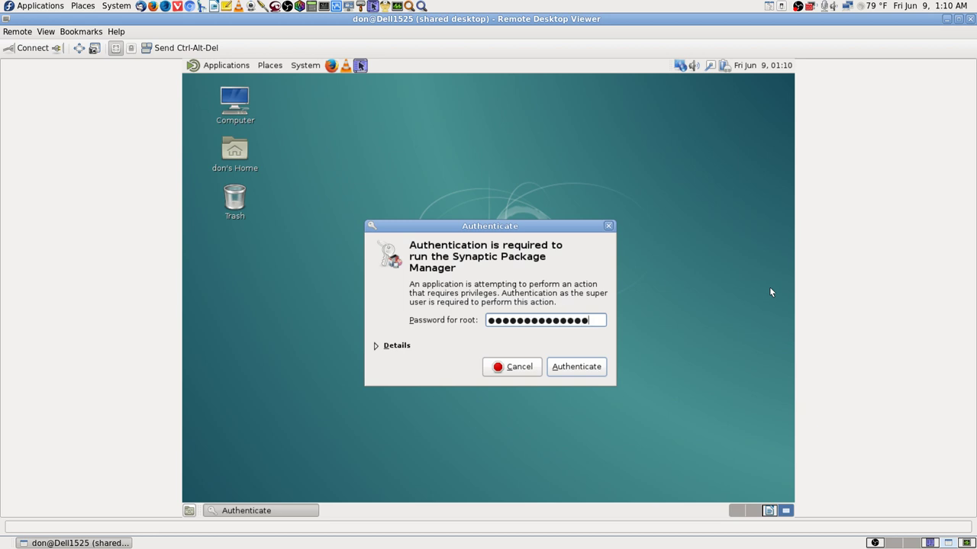
pyautogui.press('Return')
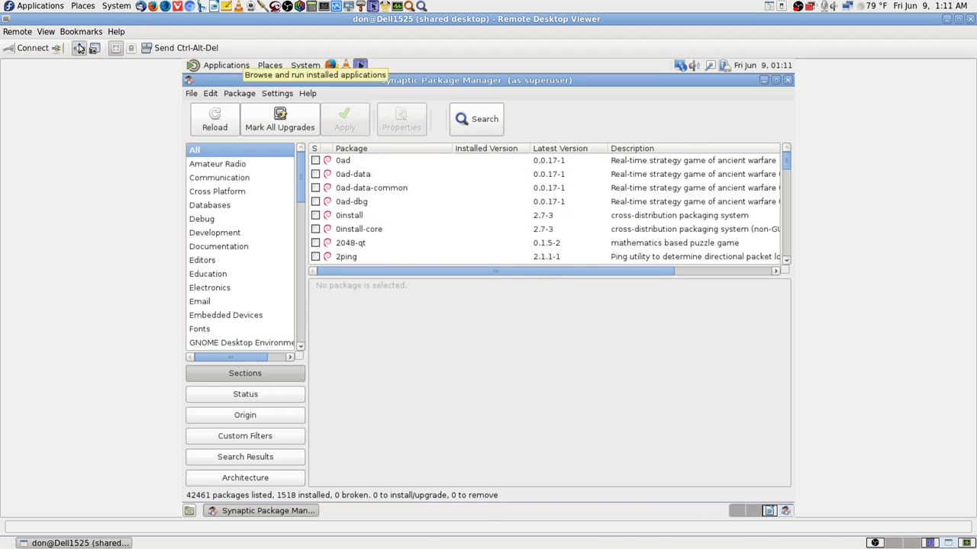
# Step: View the remote desktop full screen, switch to its third workspace with the driver note, and leave full screen
pyautogui.click(79, 48)
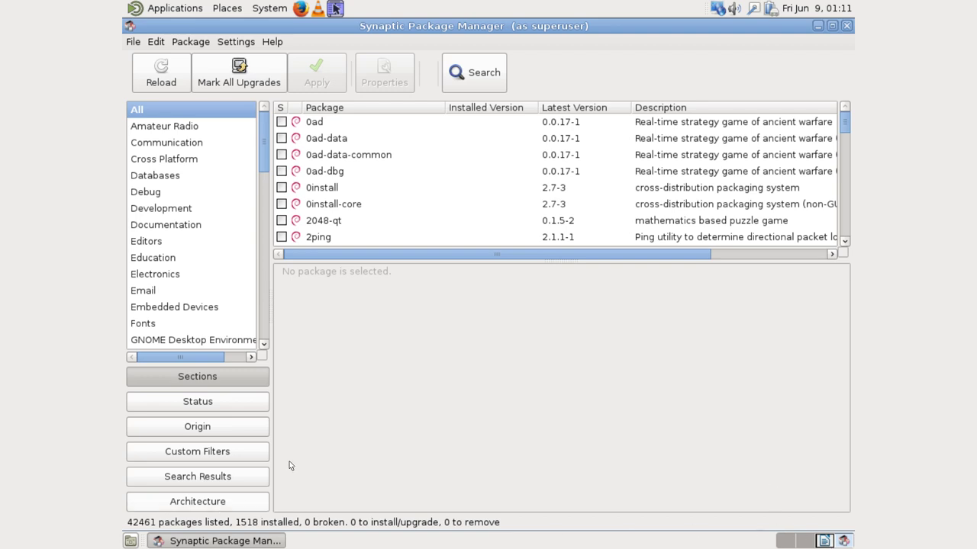
pyautogui.click(824, 541)
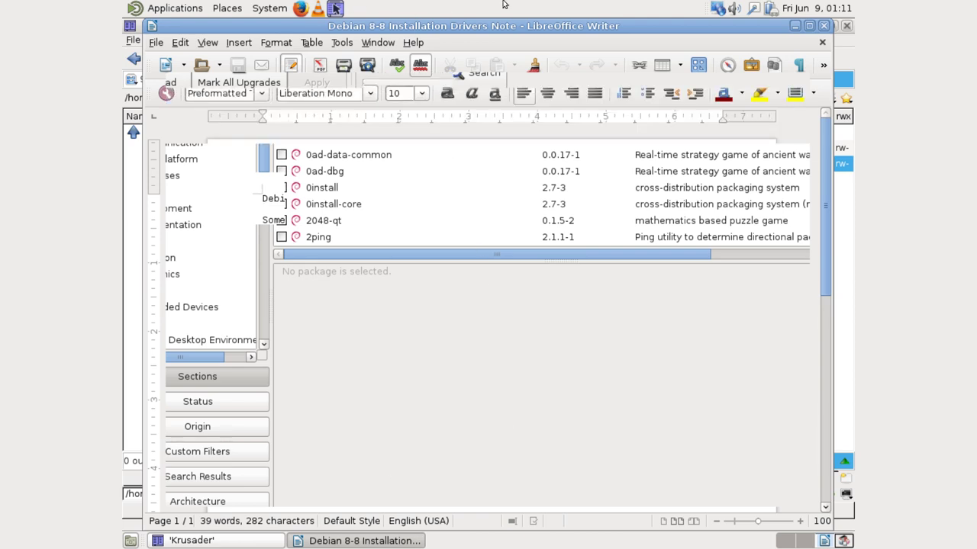
pyautogui.moveTo(461, 4)
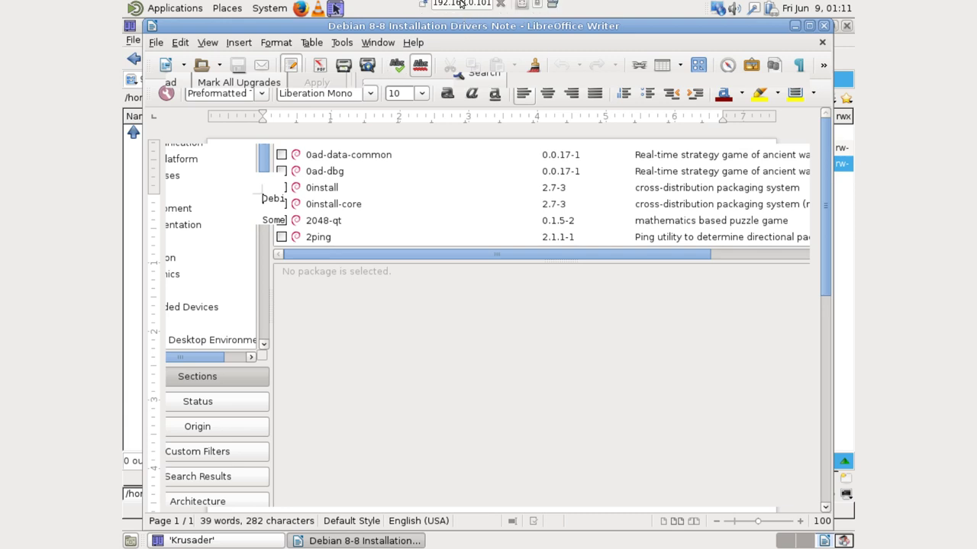
pyautogui.click(522, 3)
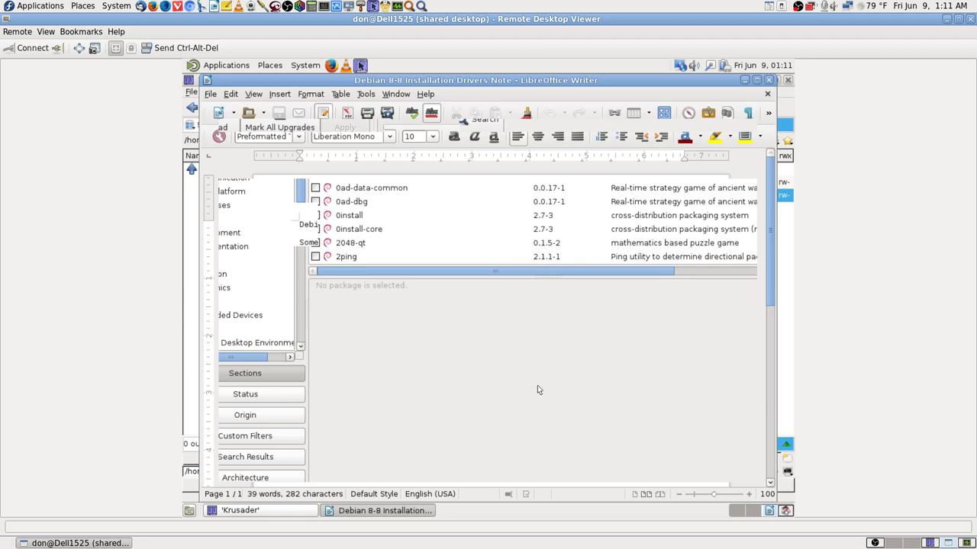
# Step: Show the remote laptop's Synaptic workspace and go back to the driver note's workspace
pyautogui.click(786, 512)
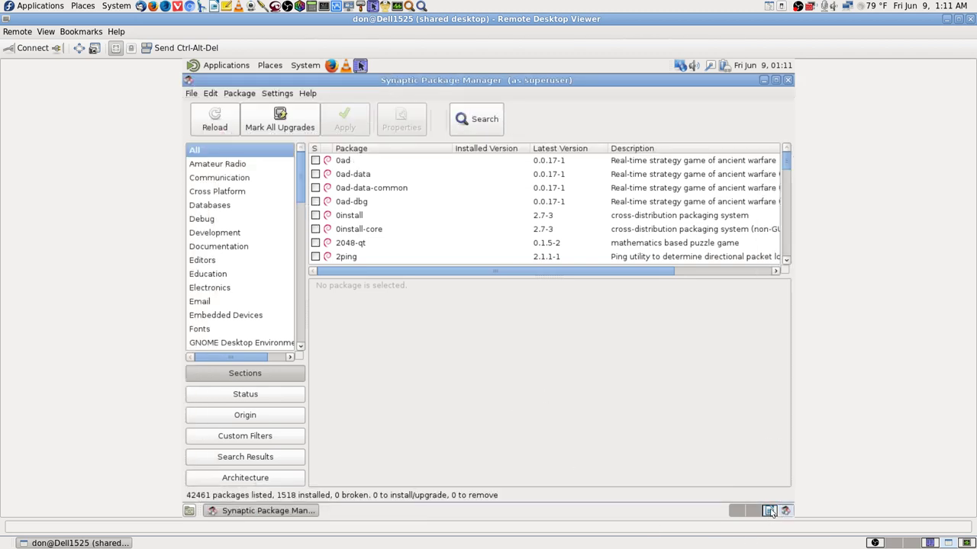
pyautogui.click(770, 511)
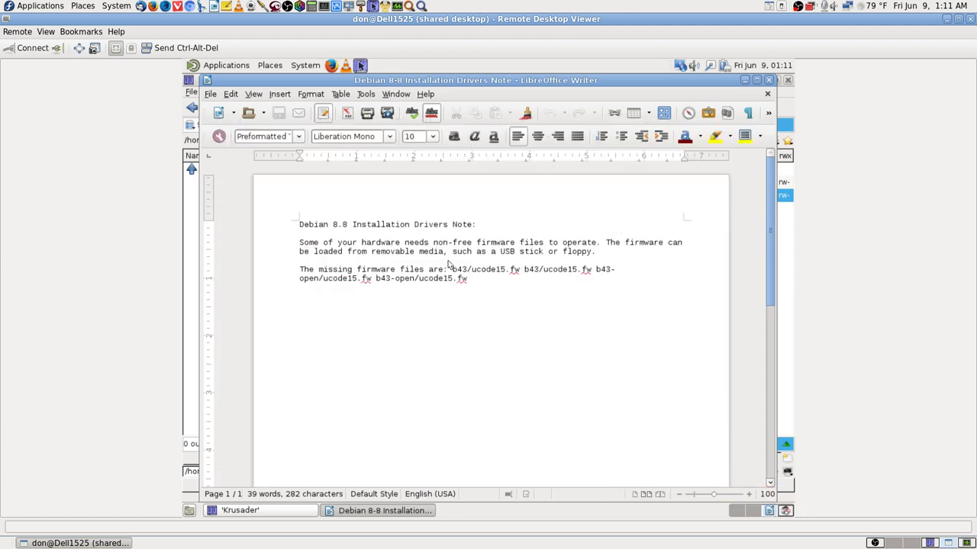
pyautogui.click(468, 282)
# Step: Set the remote laptop's monitor resolution to 1280 x 800, keep the configuration, and close Monitor Preferences
pyautogui.click(305, 67)
pyautogui.moveTo(305, 85)
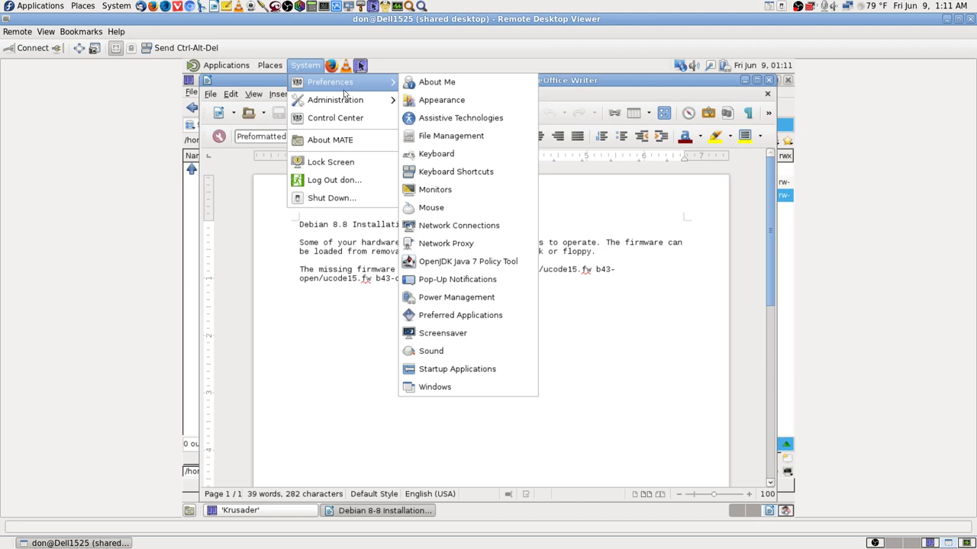
pyautogui.moveTo(348, 106)
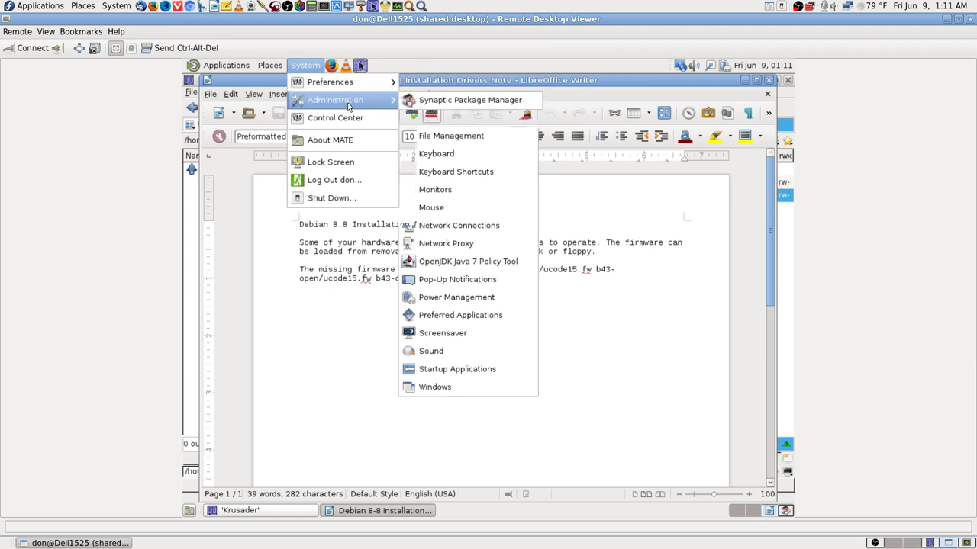
pyautogui.moveTo(349, 81)
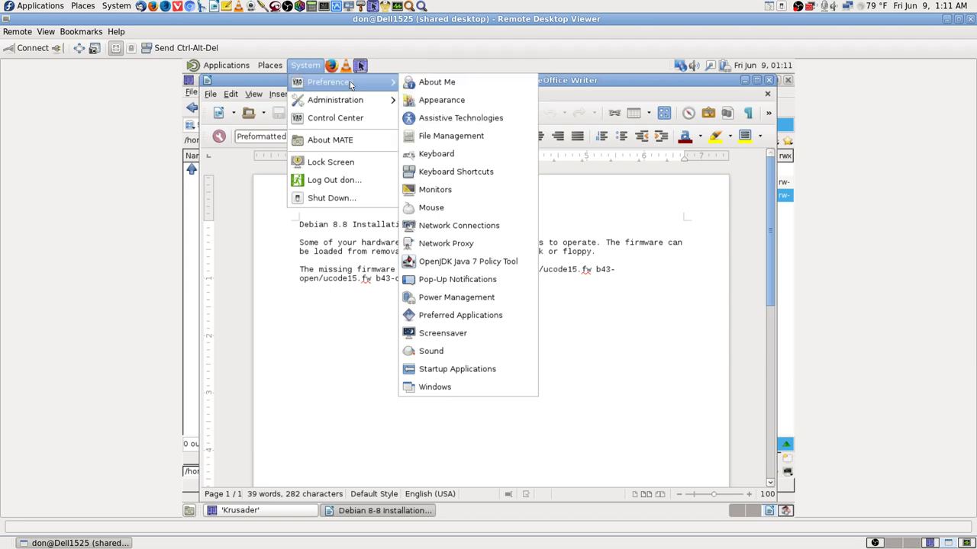
pyautogui.click(451, 189)
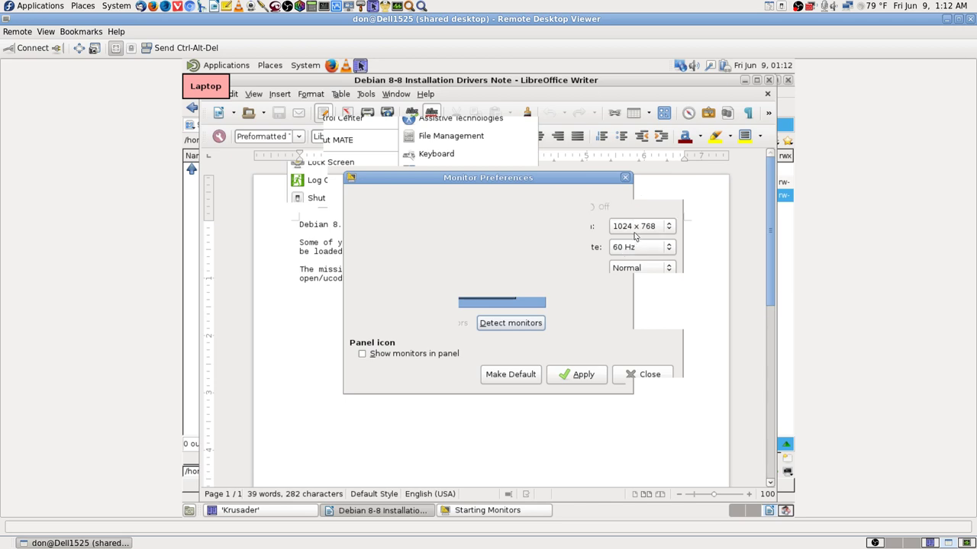
pyautogui.click(634, 232)
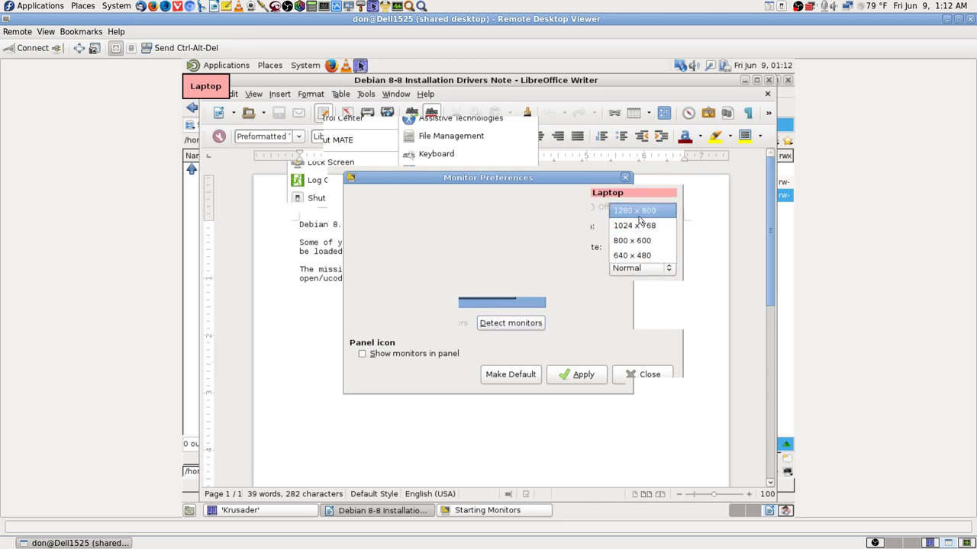
pyautogui.click(639, 214)
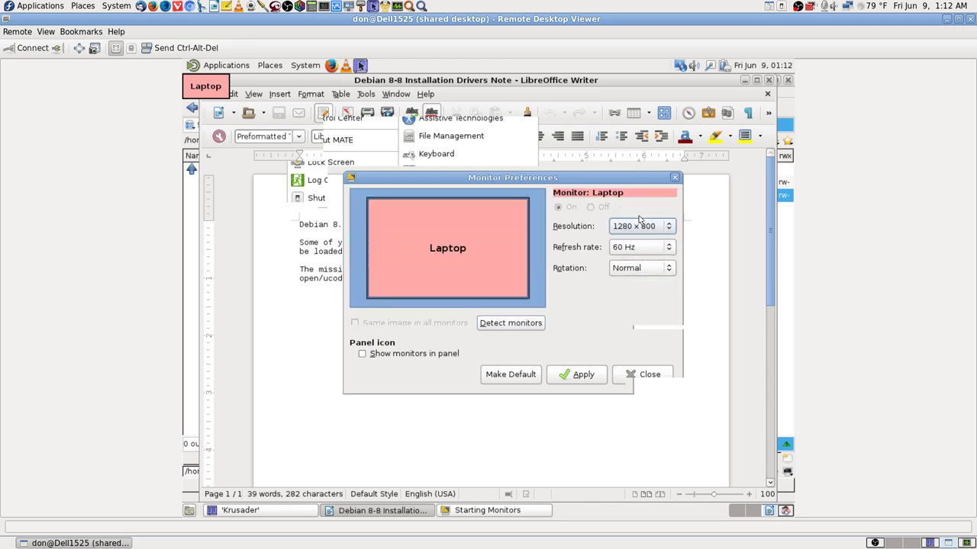
pyautogui.click(583, 375)
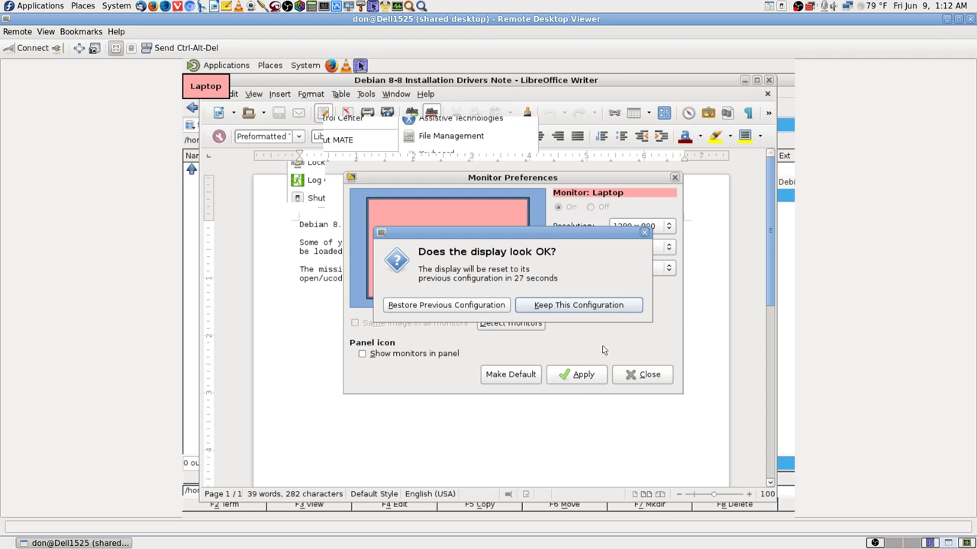
pyautogui.click(610, 308)
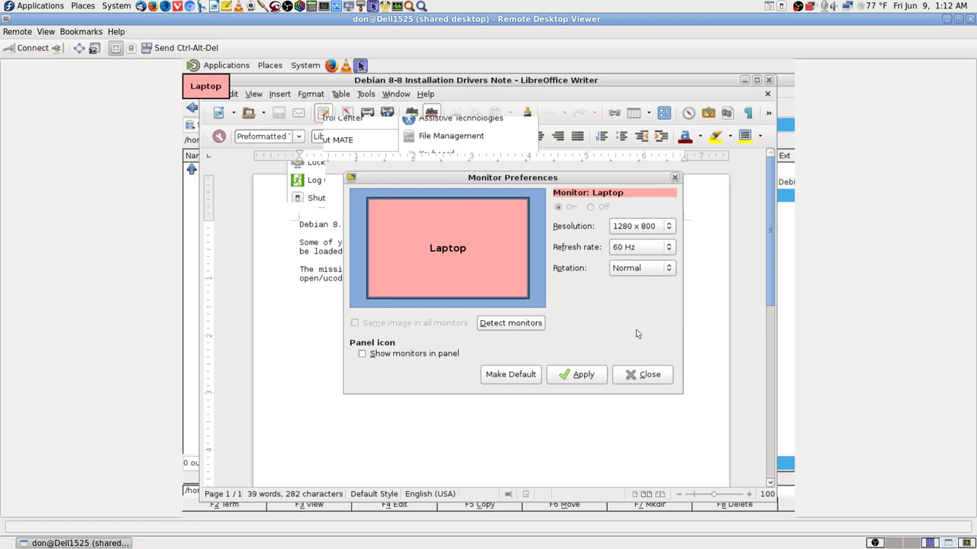
pyautogui.click(642, 375)
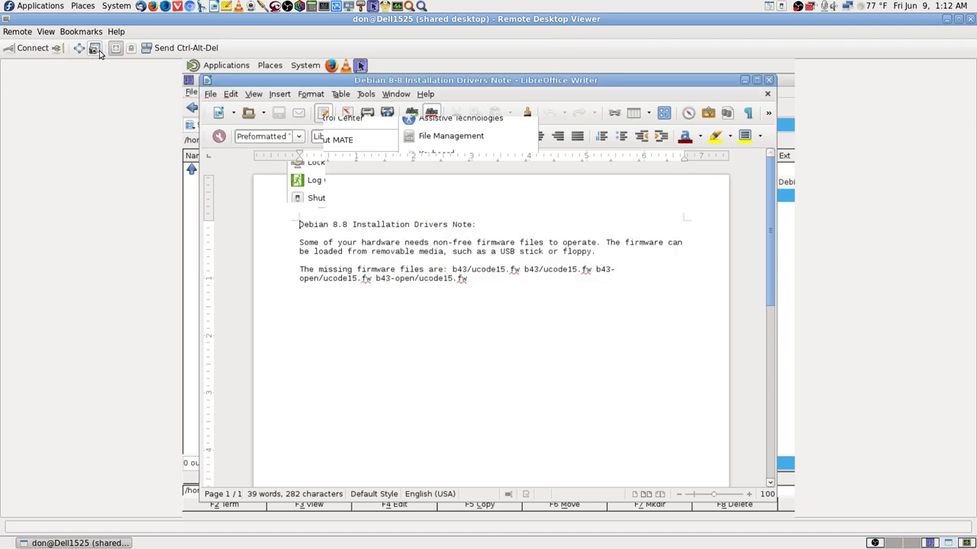
# Step: Disconnect from the remote laptop and reconnect over VNC to host 192.168.0.101, authenticating with the VNC password
pyautogui.click(55, 49)
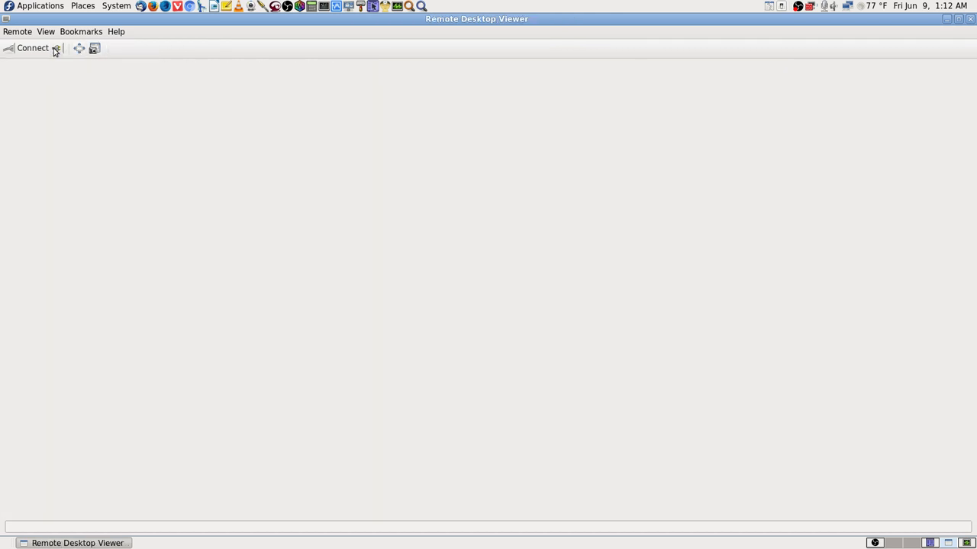
pyautogui.click(32, 49)
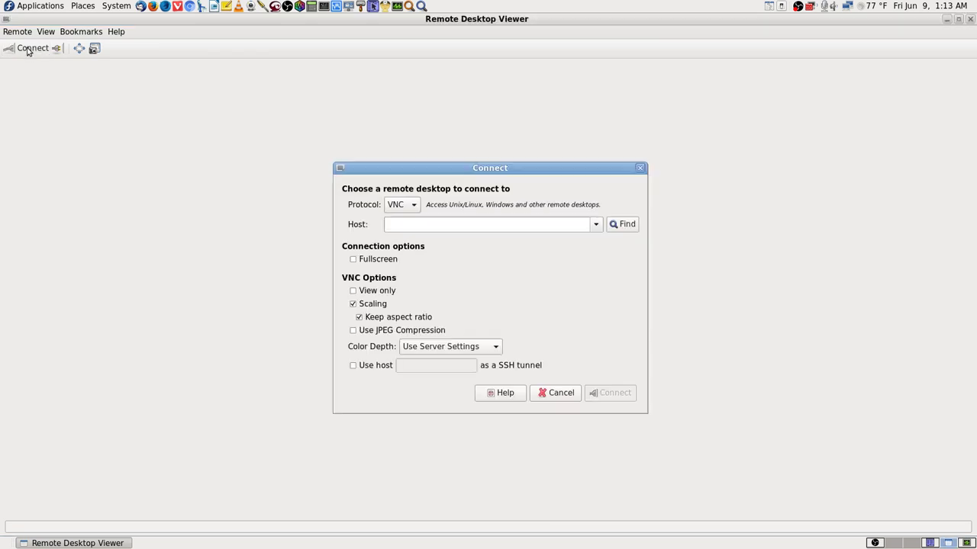
pyautogui.click(596, 224)
pyautogui.click(546, 244)
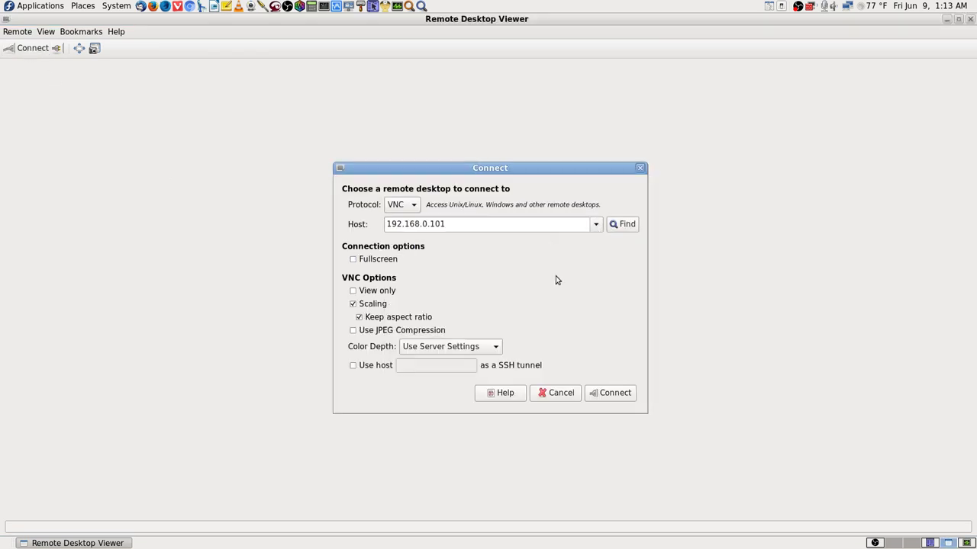
pyautogui.click(617, 391)
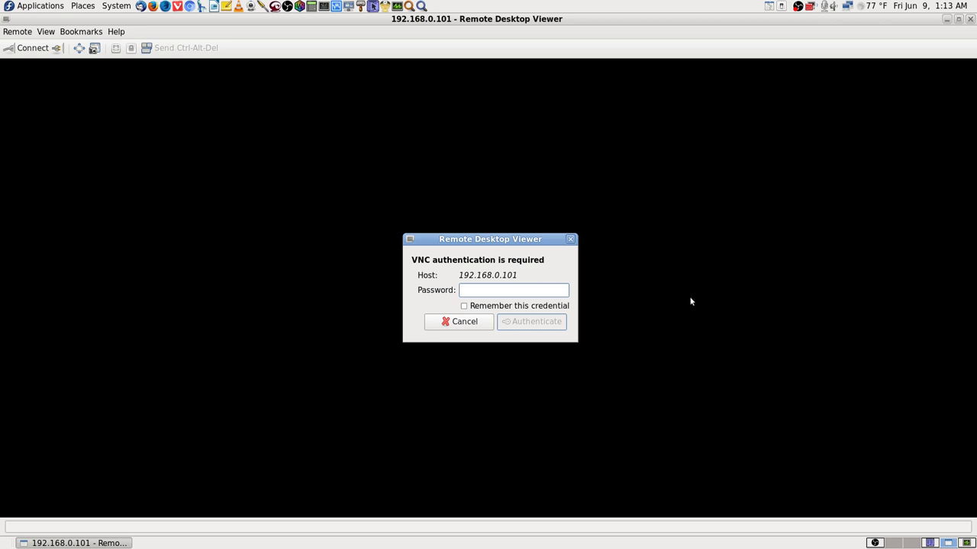
pyautogui.write('********')
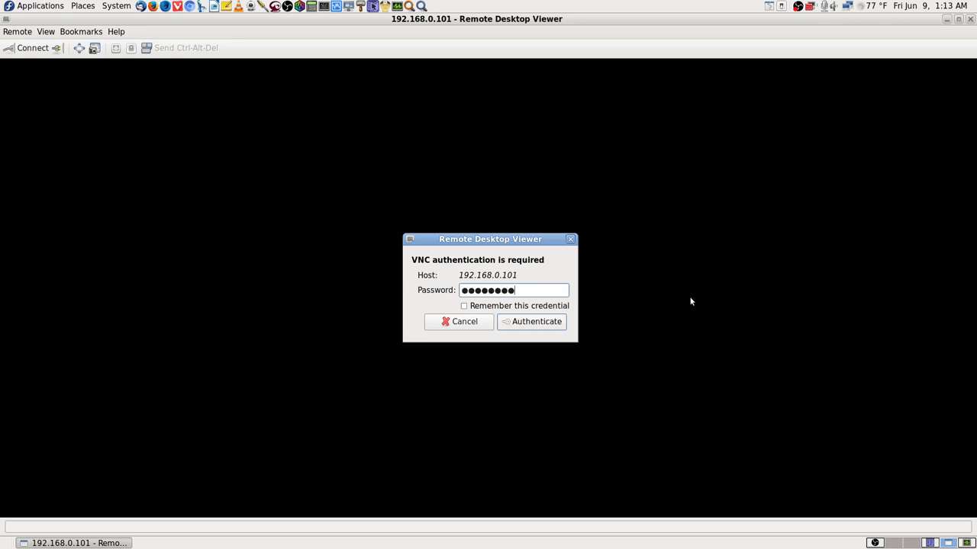
pyautogui.press('Return')
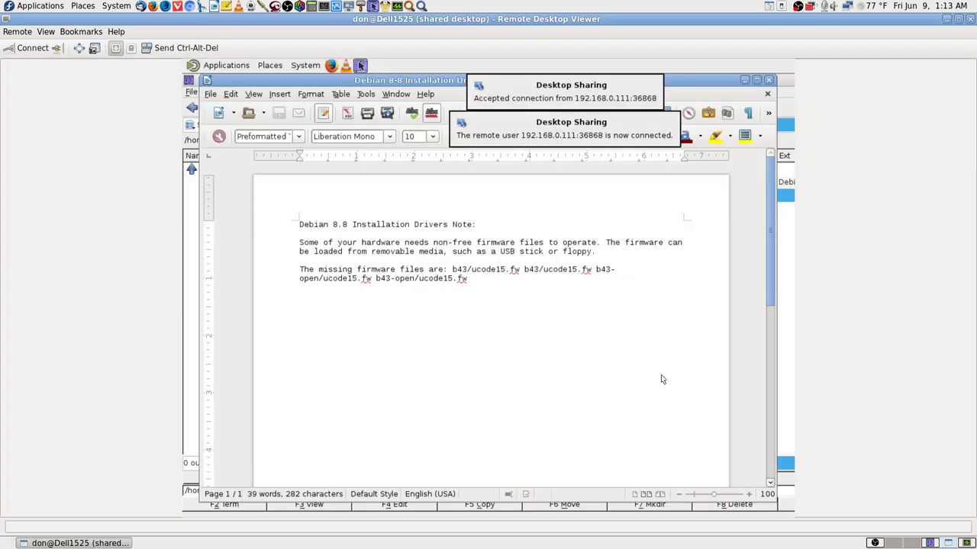
# Step: Switch to OBS to check the recording and return to Remote Desktop Viewer
pyautogui.click(874, 543)
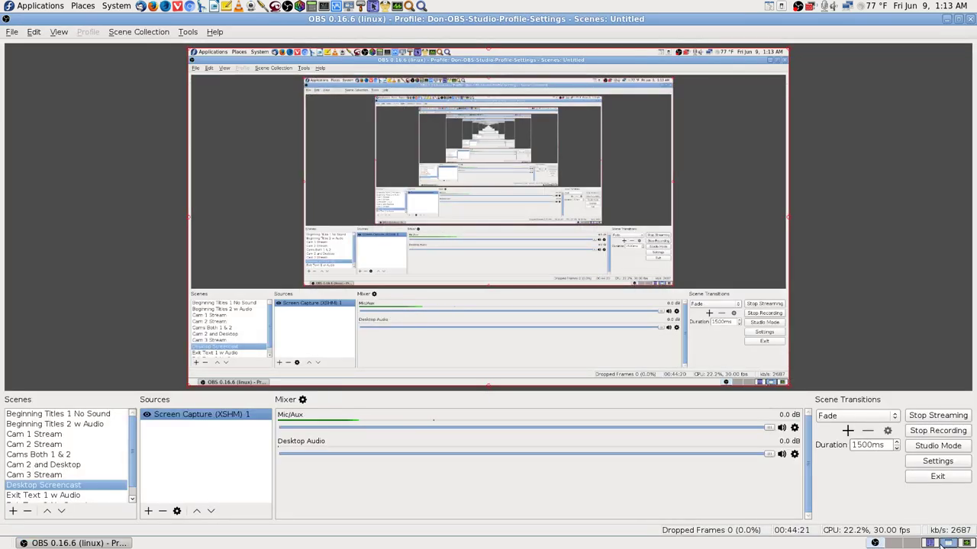
pyautogui.click(875, 542)
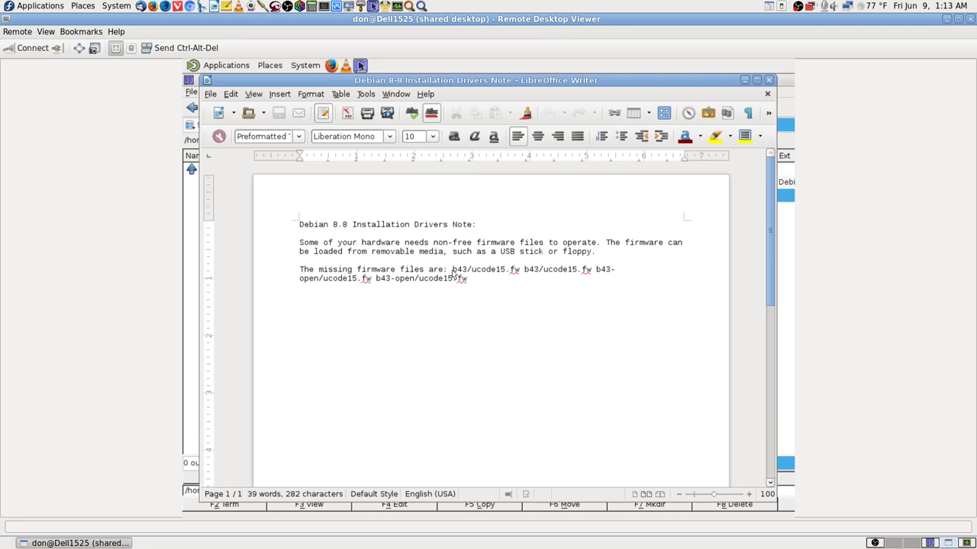
# Step: Copy the text "b43/ucode15" from the missing firmware line of the remote driver note
pyautogui.moveTo(453, 272); pyautogui.dragTo(497, 275)
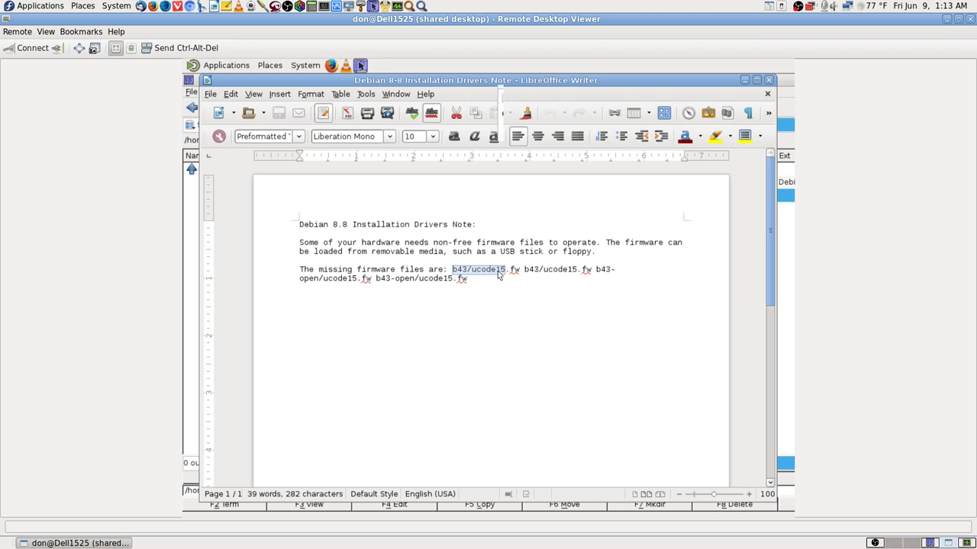
pyautogui.rightClick(499, 274)
pyautogui.click(531, 289)
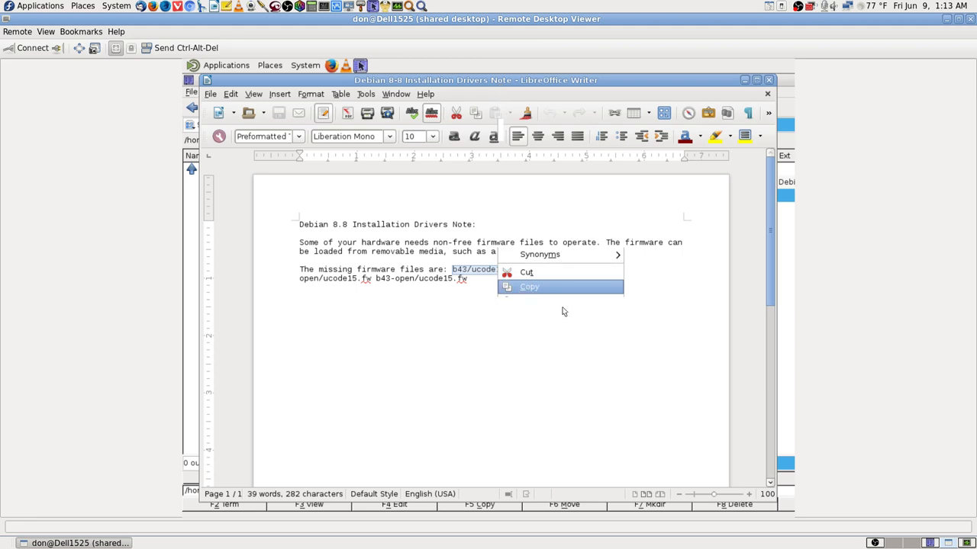
pyautogui.click(585, 330)
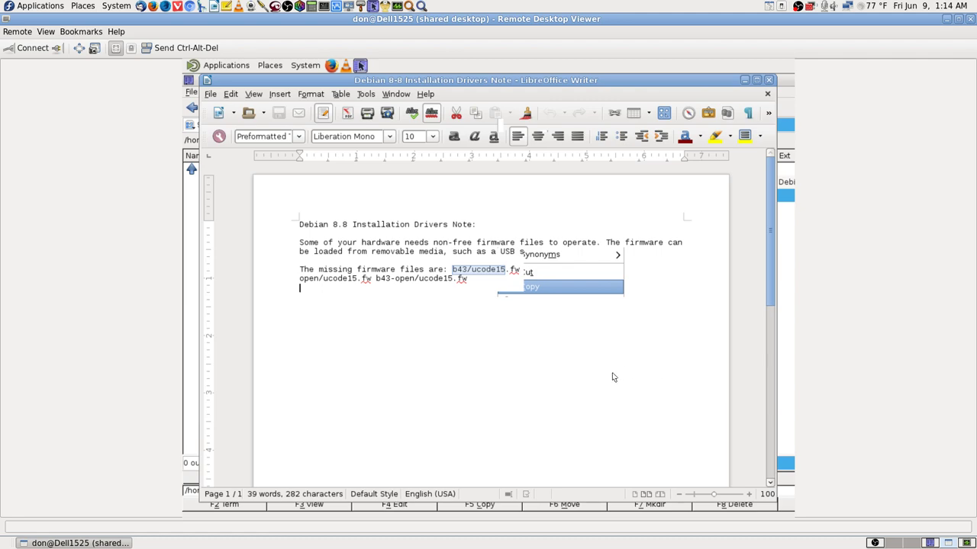
# Step: Switch to the local Krusader workspace and return to Remote Desktop Viewer
pyautogui.click(948, 543)
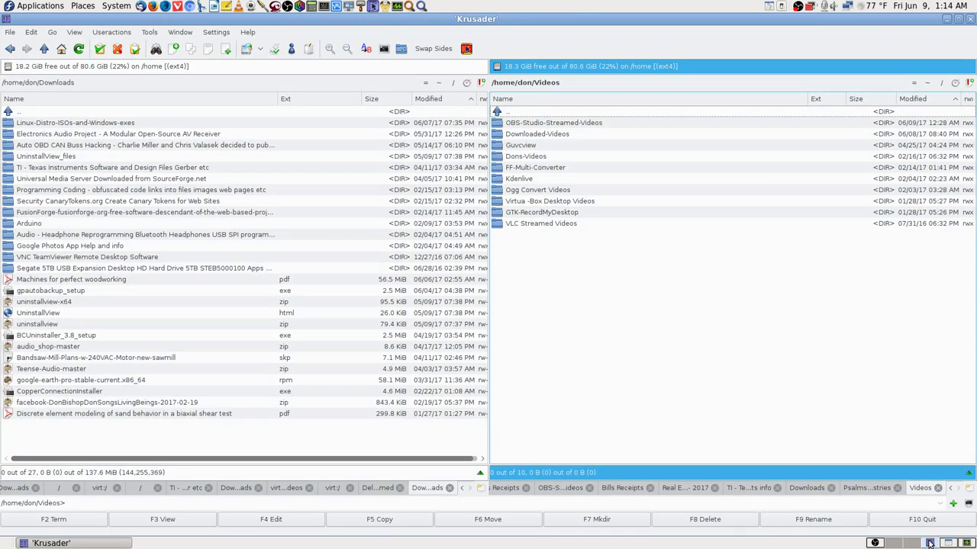
pyautogui.click(962, 543)
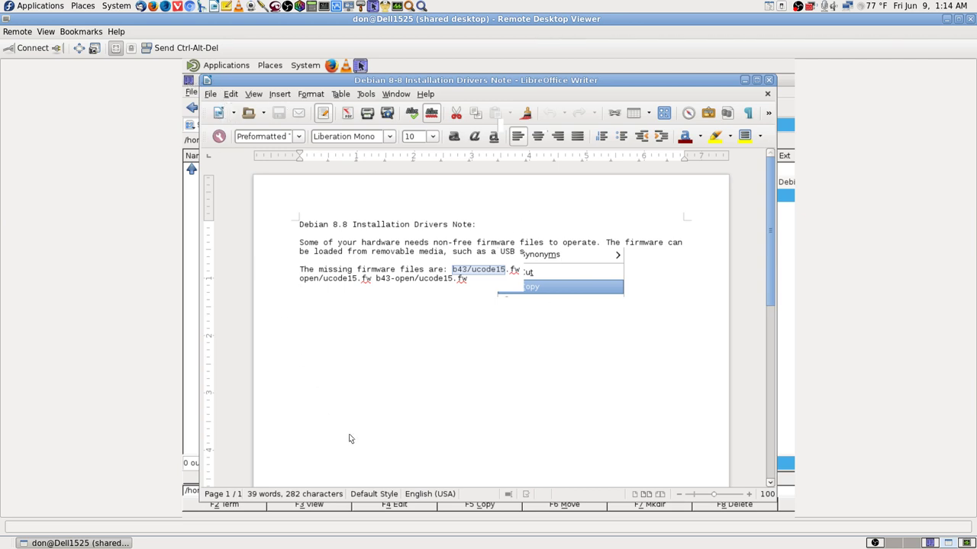
# Step: Minimize the driver note on the remote laptop and activate the Downloads pane in the remote Krusader
pyautogui.click(746, 81)
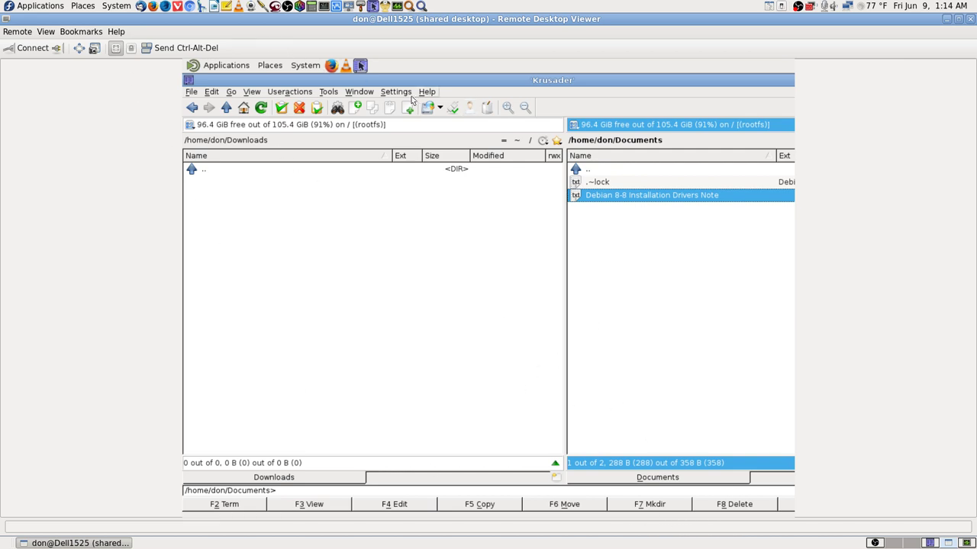
pyautogui.click(306, 67)
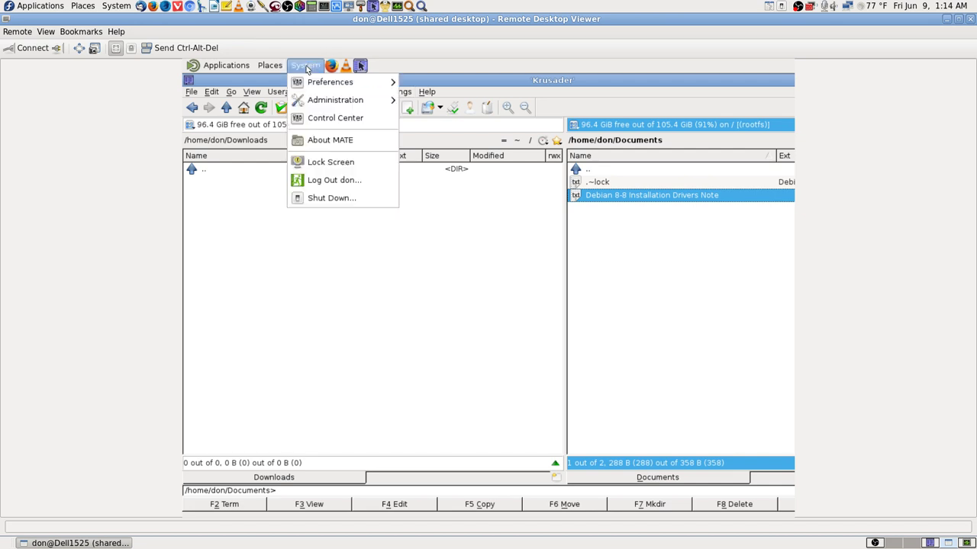
pyautogui.click(577, 304)
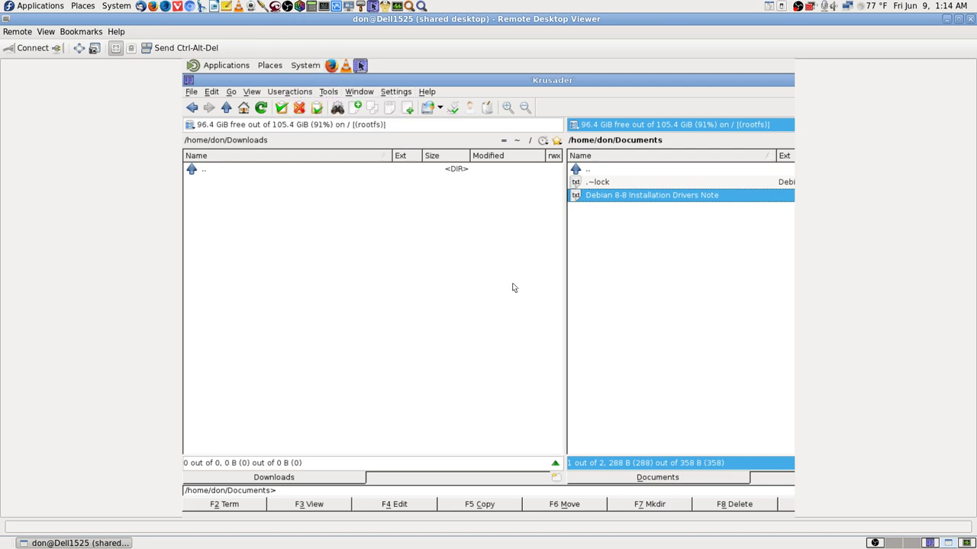
pyautogui.click(459, 271)
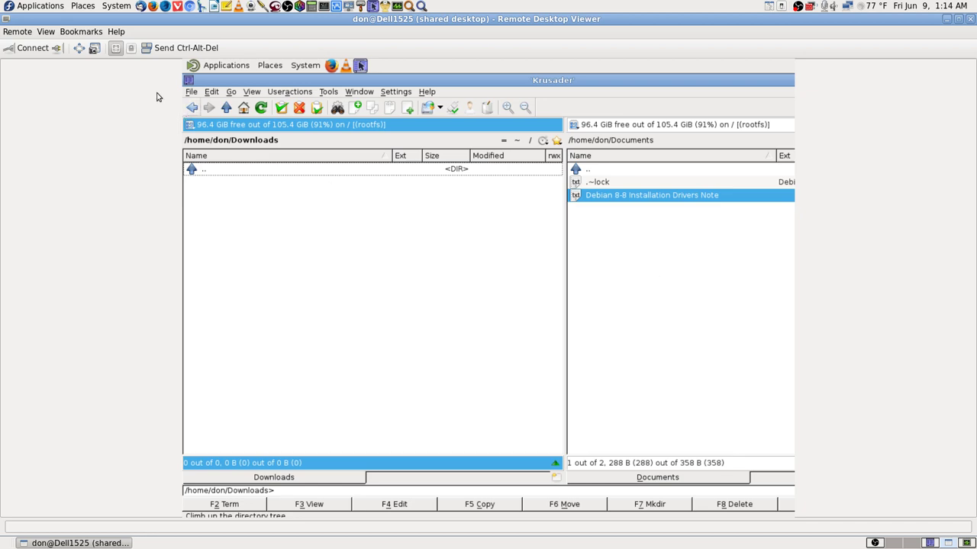
# Step: Disconnect from the remote laptop, close Remote Desktop Viewer, and launch it again from the local desktop
pyautogui.click(56, 48)
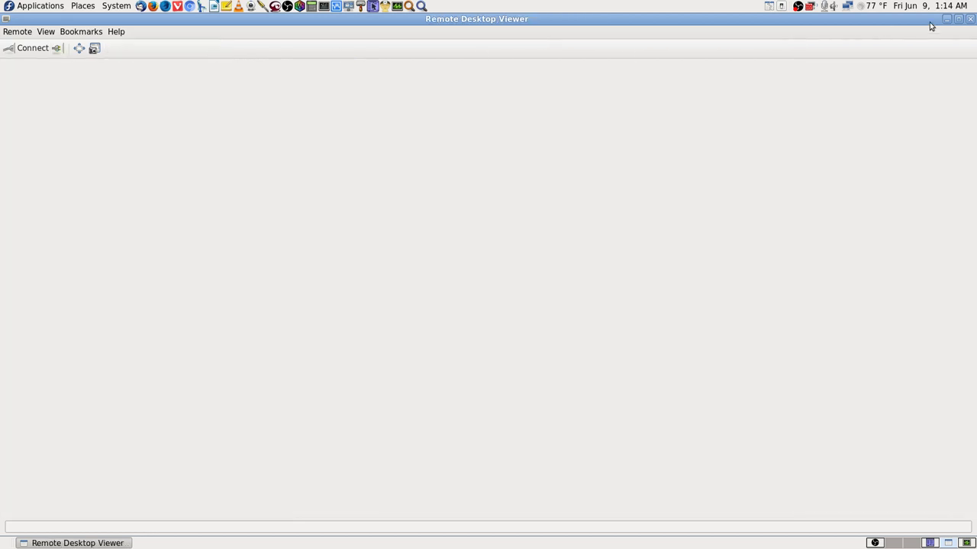
pyautogui.click(970, 18)
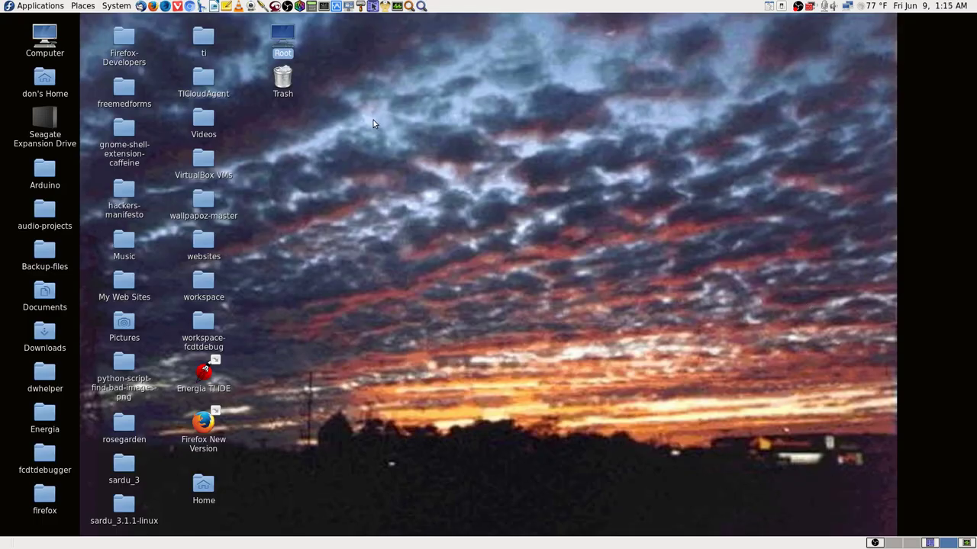
pyautogui.click(337, 6)
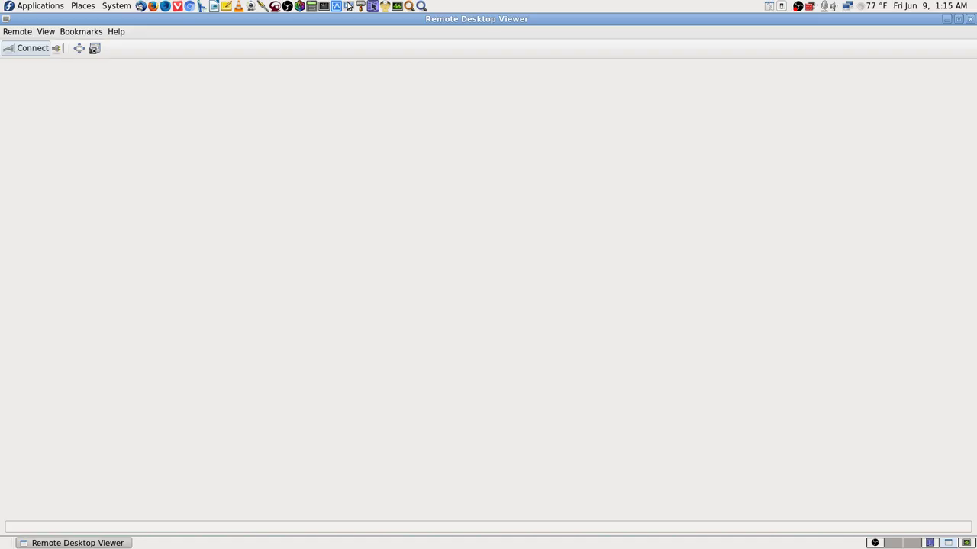
# Step: Connect to the VNC host 192.168.0.101 and authenticate with the VNC password
pyautogui.click(28, 52)
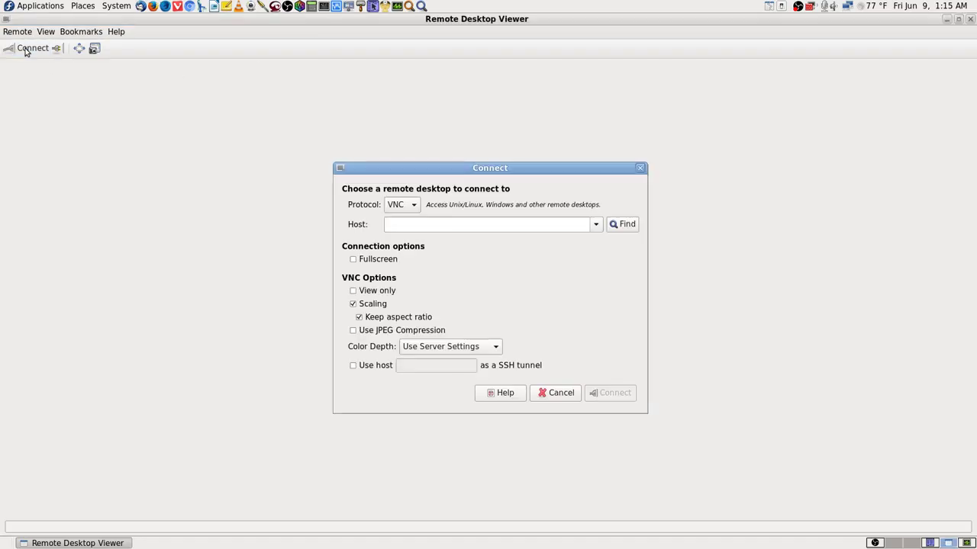
pyautogui.click(595, 226)
pyautogui.click(588, 241)
pyautogui.click(617, 393)
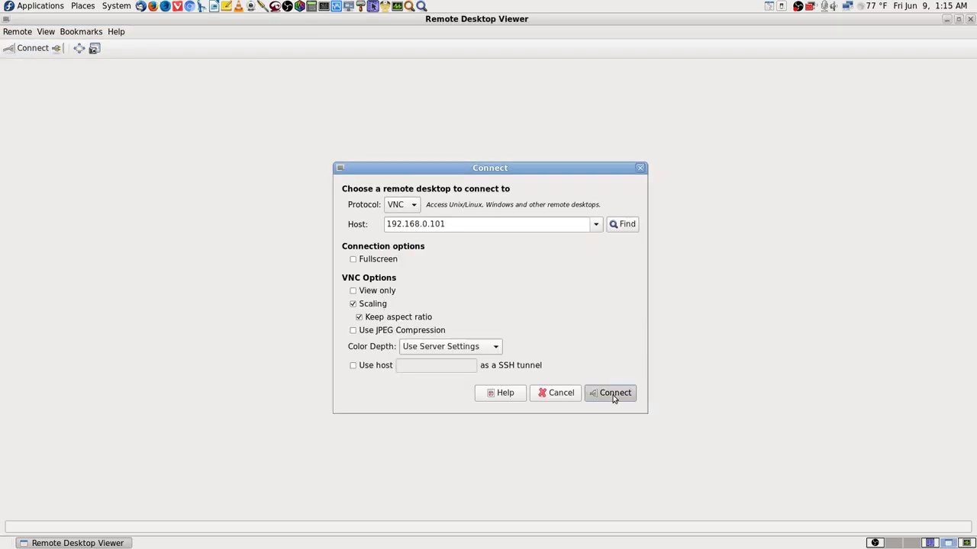
pyautogui.write('******')
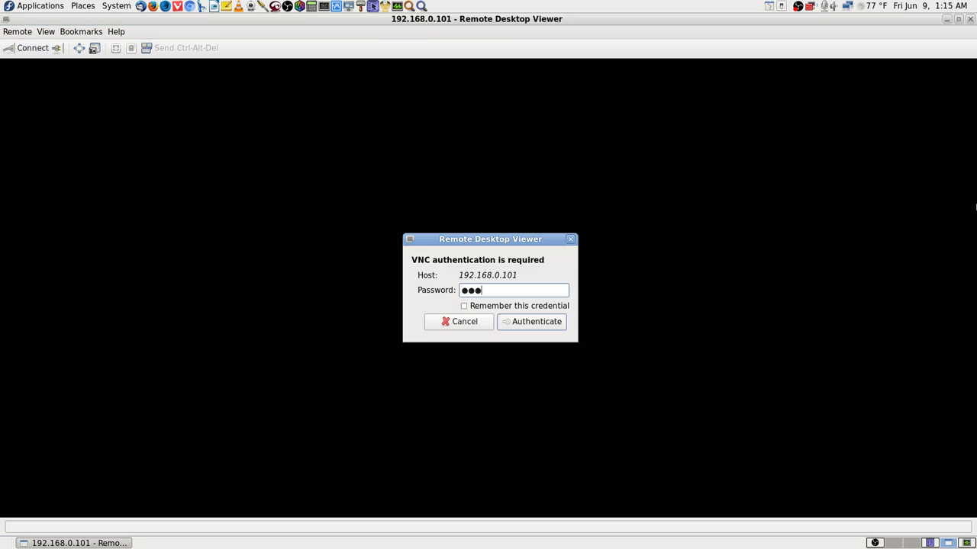
pyautogui.write('**')
pyautogui.press('Return')
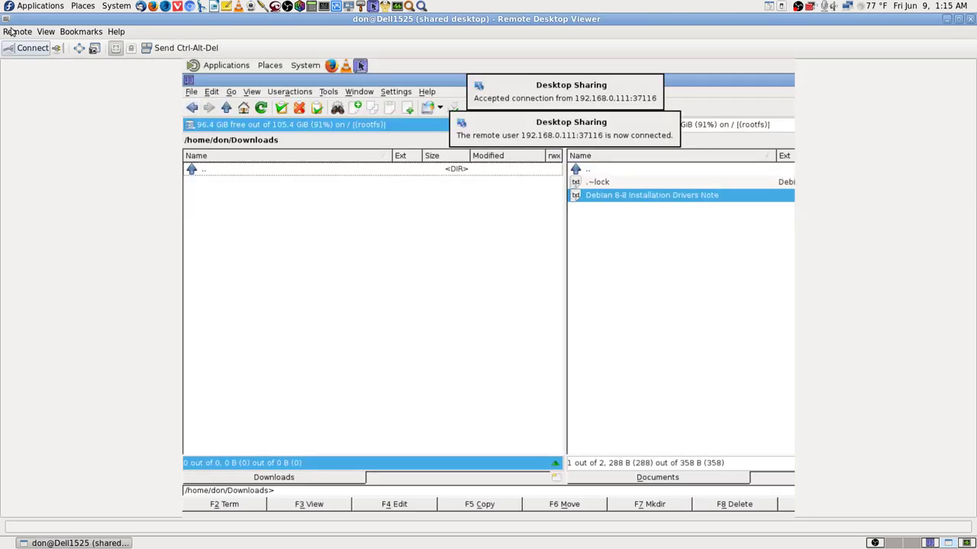
# Step: Change the remote laptop's screen resolution to 1024 x 768 in its Monitor Preferences, apply it and close the dialog
pyautogui.click(309, 67)
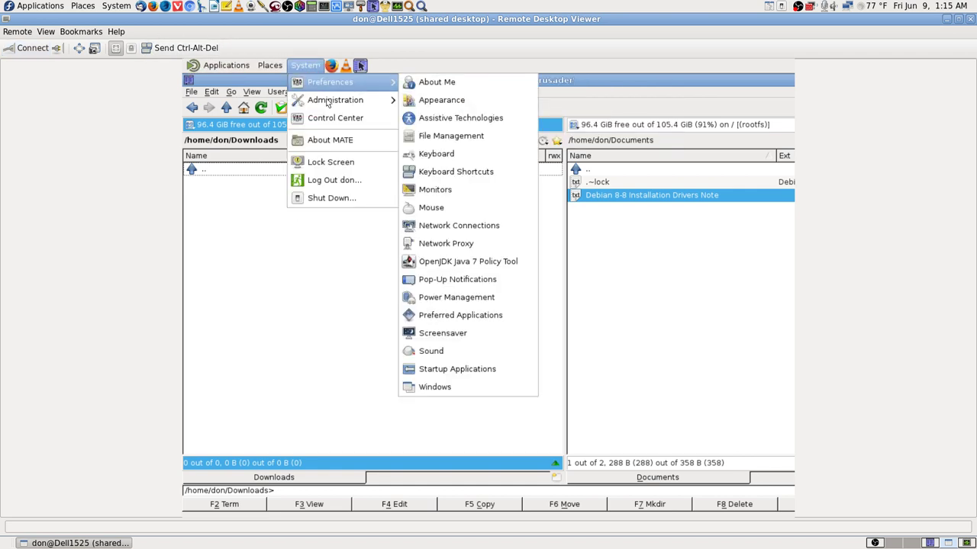
pyautogui.moveTo(324, 101)
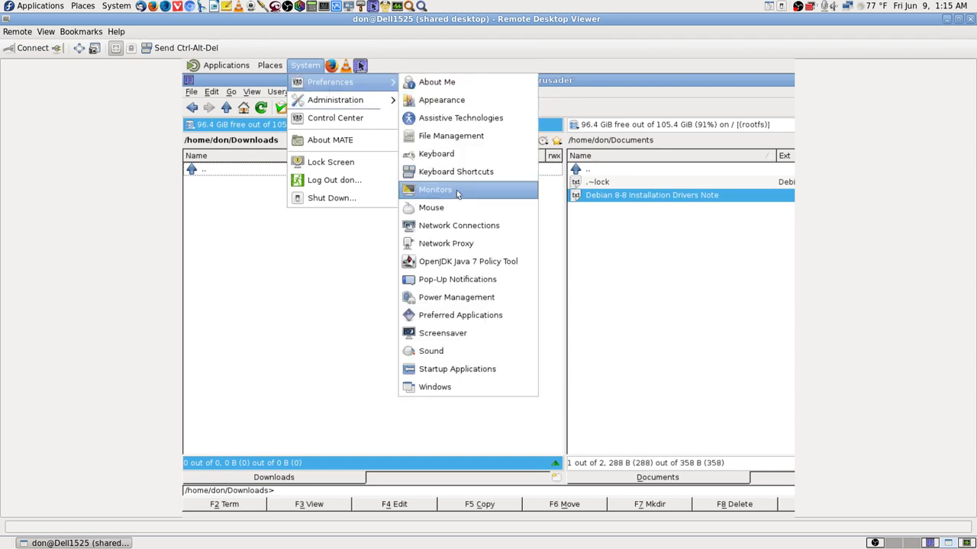
pyautogui.click(460, 195)
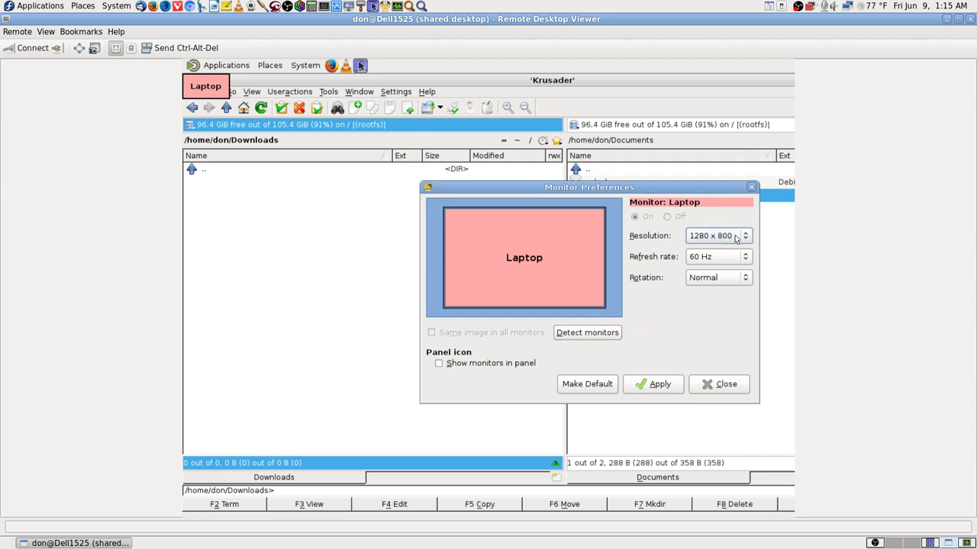
pyautogui.click(728, 239)
pyautogui.click(730, 239)
pyautogui.click(730, 239)
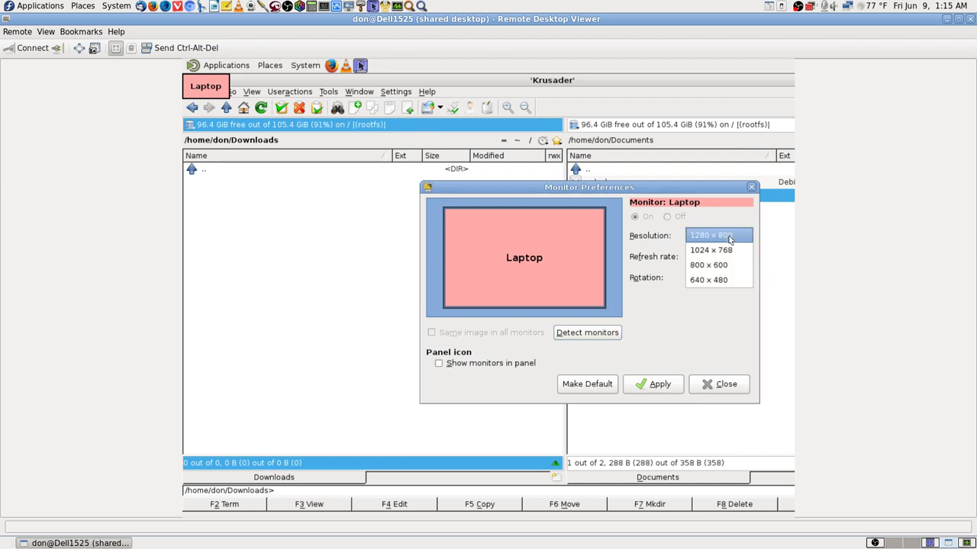
pyautogui.click(731, 250)
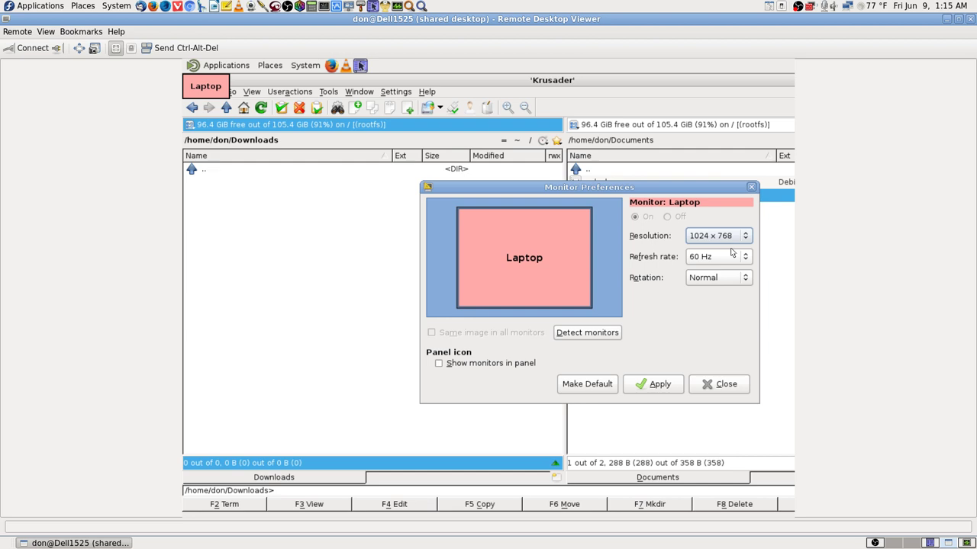
pyautogui.click(656, 384)
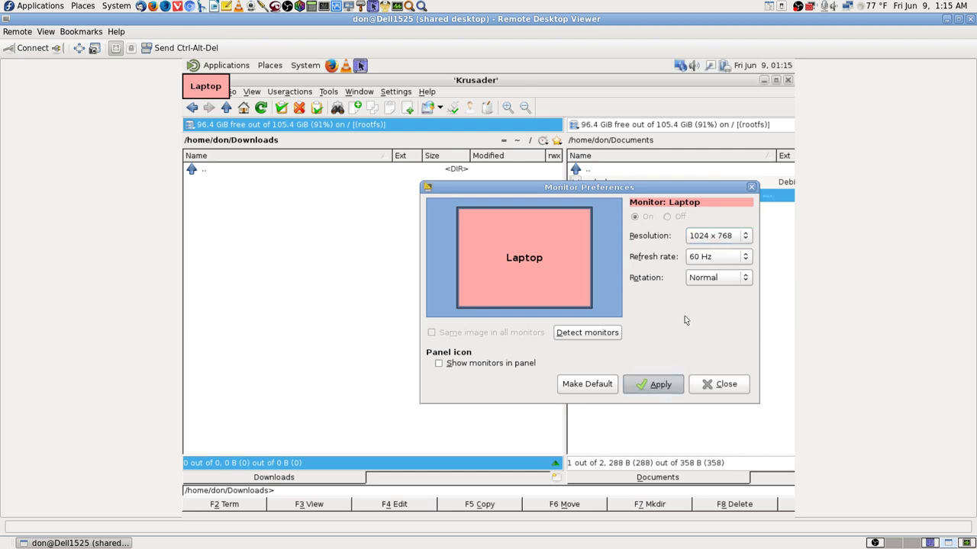
pyautogui.click(684, 318)
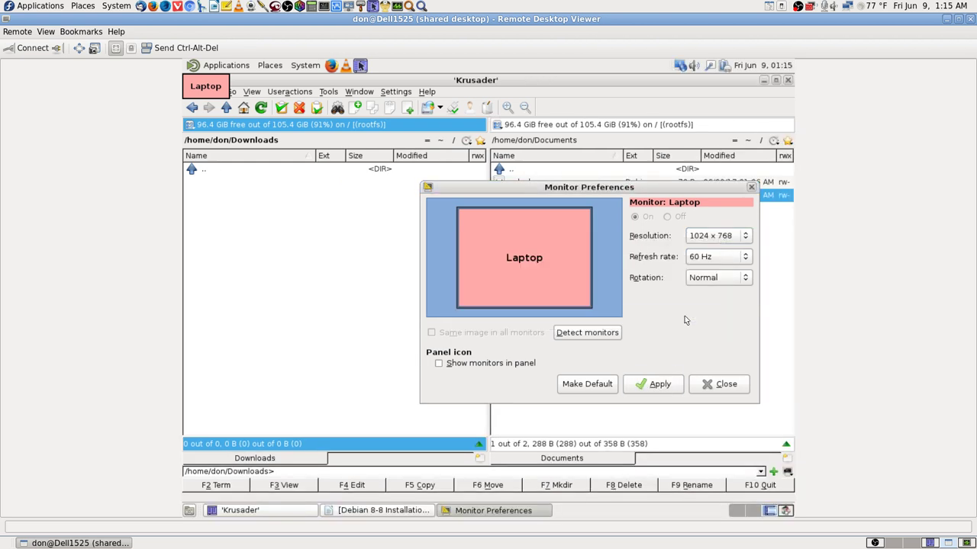
pyautogui.click(717, 384)
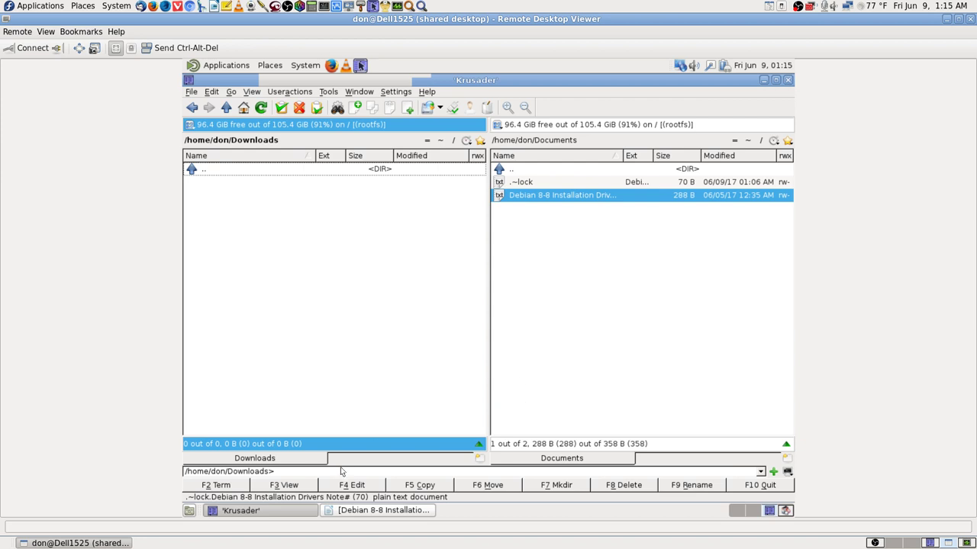
# Step: Bring up the driver note on the remote laptop, move it to Workspace 2, and switch to that workspace
pyautogui.click(322, 510)
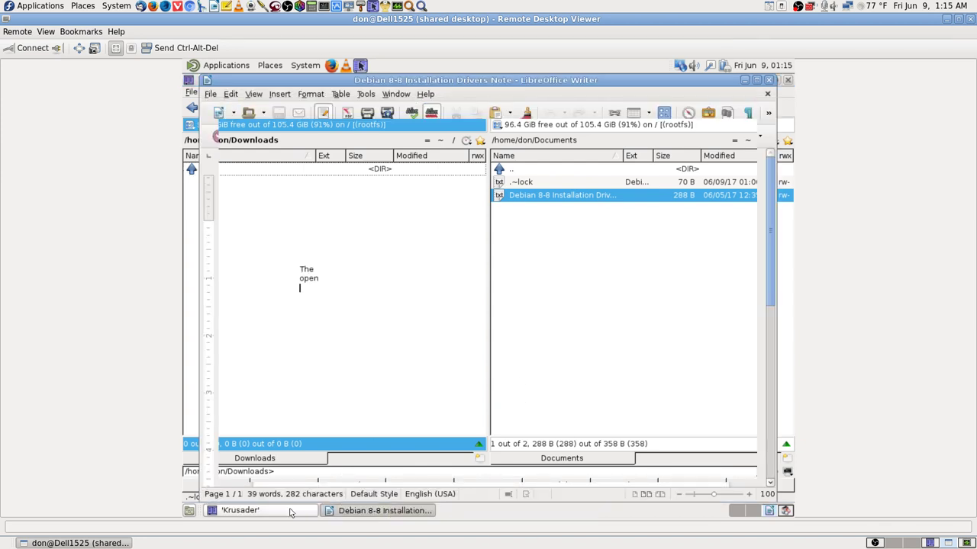
pyautogui.click(291, 510)
pyautogui.click(410, 511)
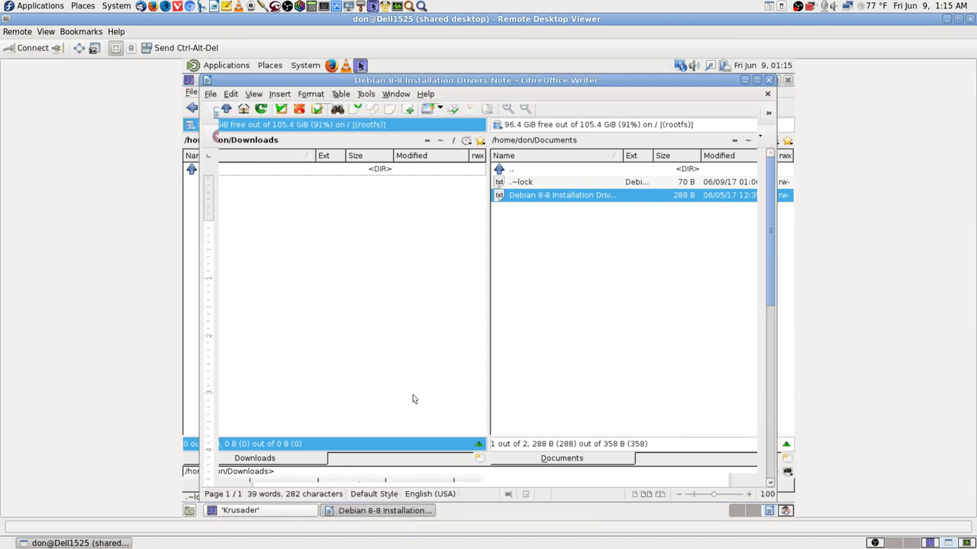
pyautogui.click(207, 82)
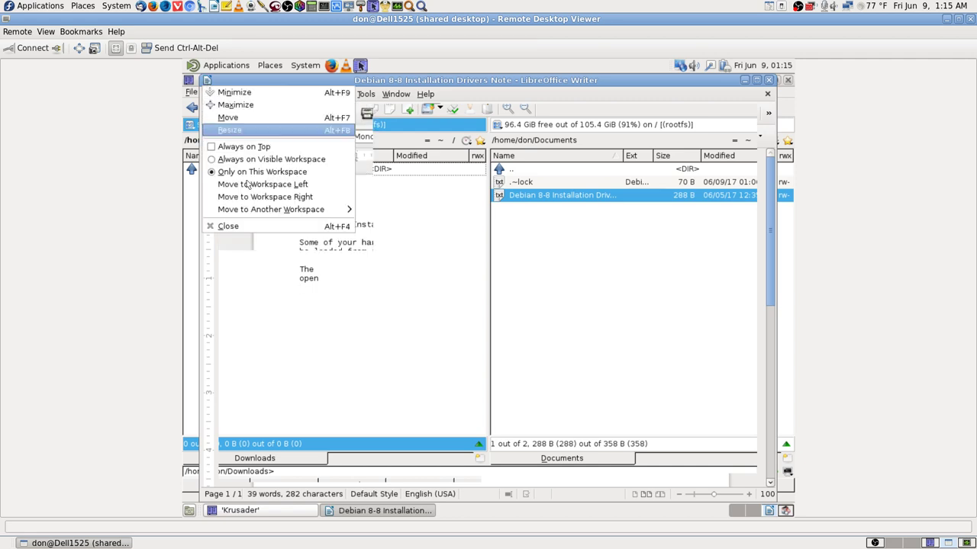
pyautogui.moveTo(355, 216)
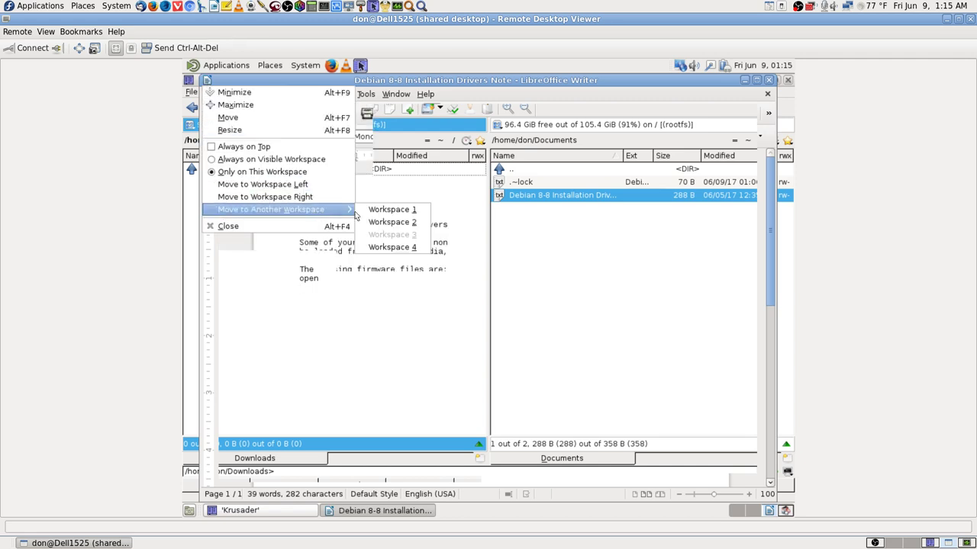
pyautogui.click(392, 222)
pyautogui.click(753, 511)
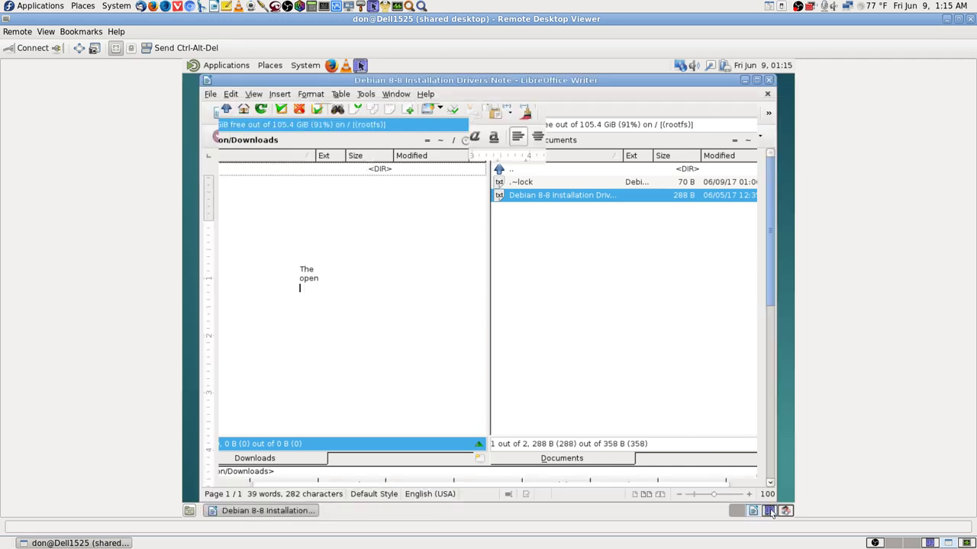
# Step: View the remote Synaptic workspace, return to the driver note in Workspace 2, and maximize its window
pyautogui.click(787, 512)
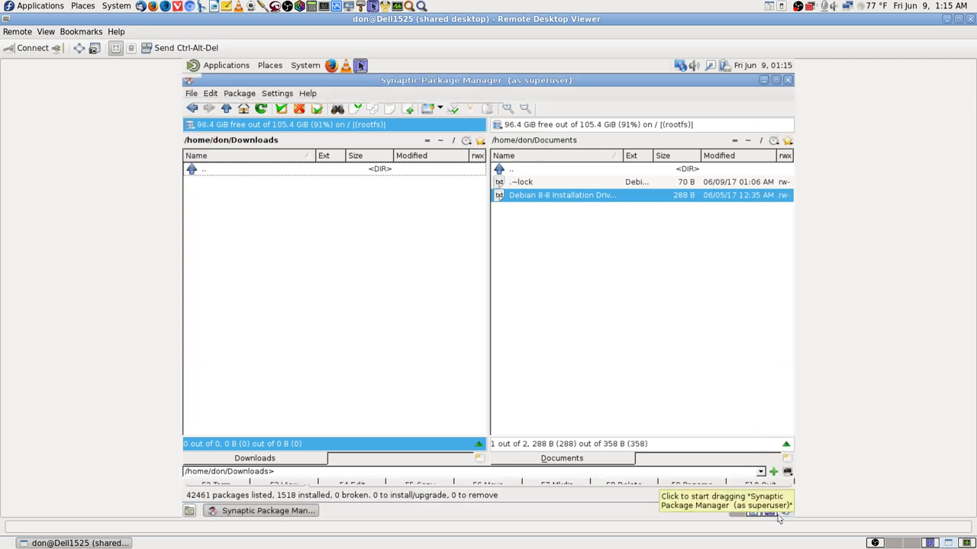
pyautogui.click(753, 511)
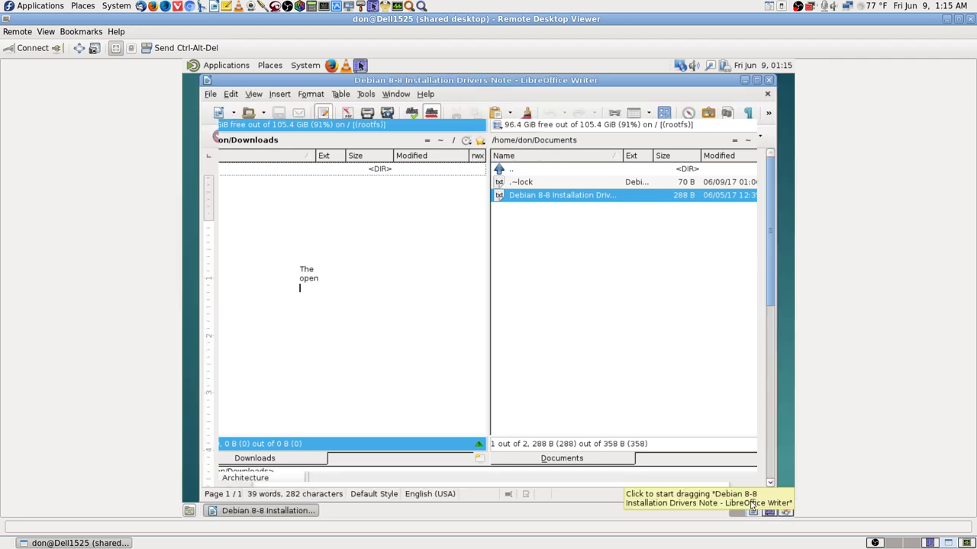
pyautogui.click(756, 80)
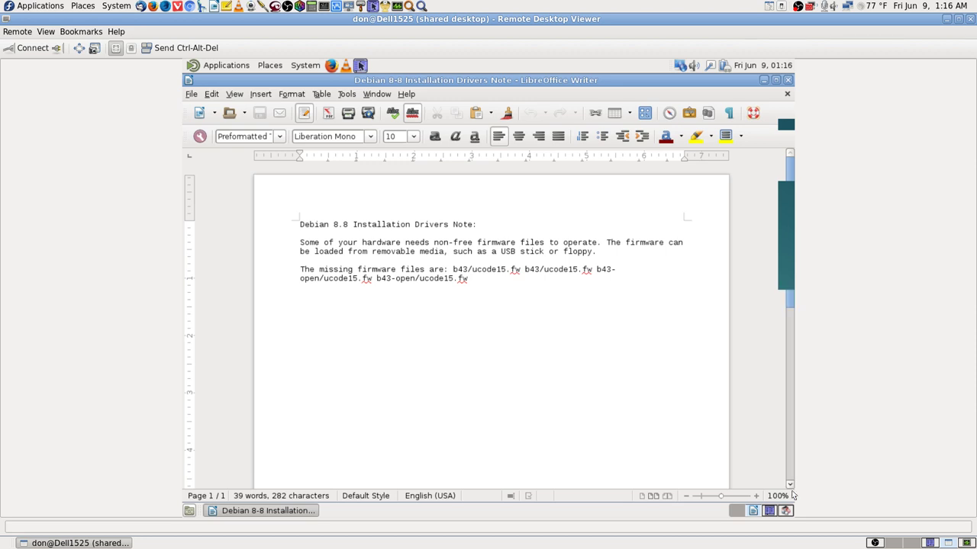
# Step: Search the remote Synaptic Package Manager for "b43 ucode15" in description and name
pyautogui.click(786, 510)
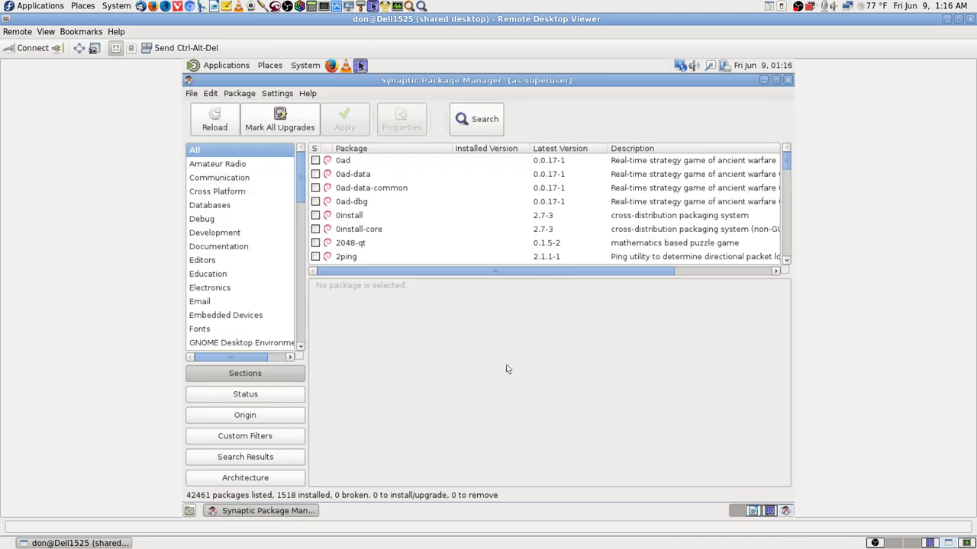
pyautogui.click(493, 125)
pyautogui.write('b43/ucode15')
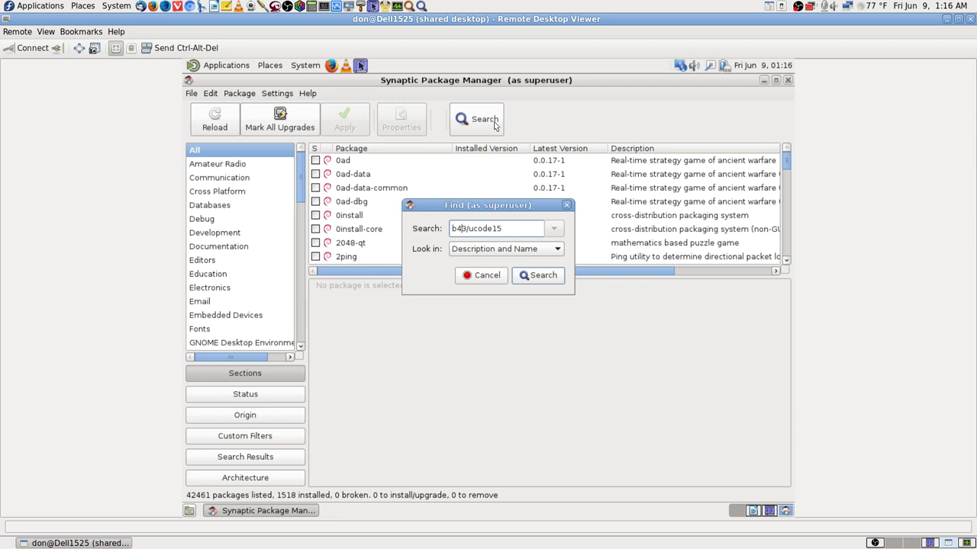
pyautogui.press('BackSpace')
pyautogui.press('Return')
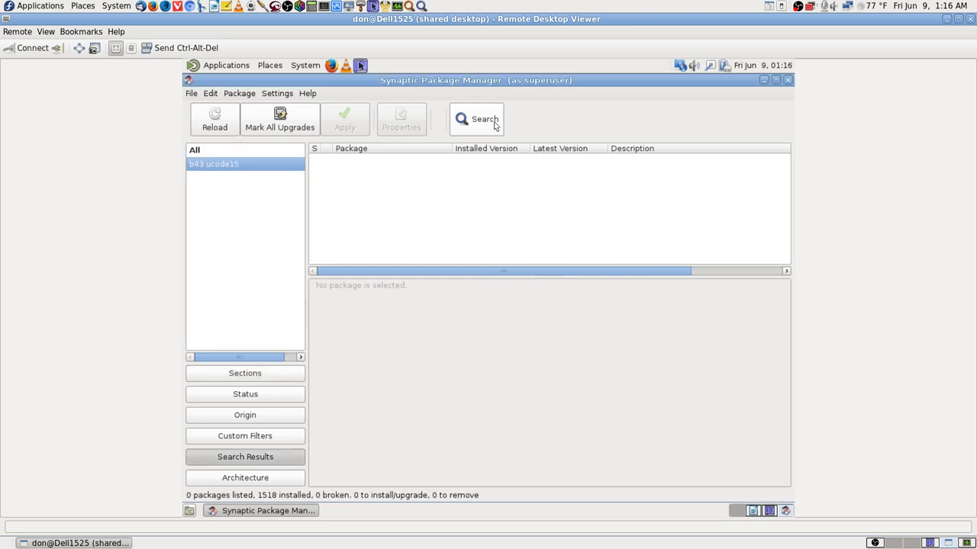
# Step: Shorten the Synaptic search term to "b43" and search for packages again
pyautogui.click(477, 120)
pyautogui.press('Left')
pyautogui.press('Right')
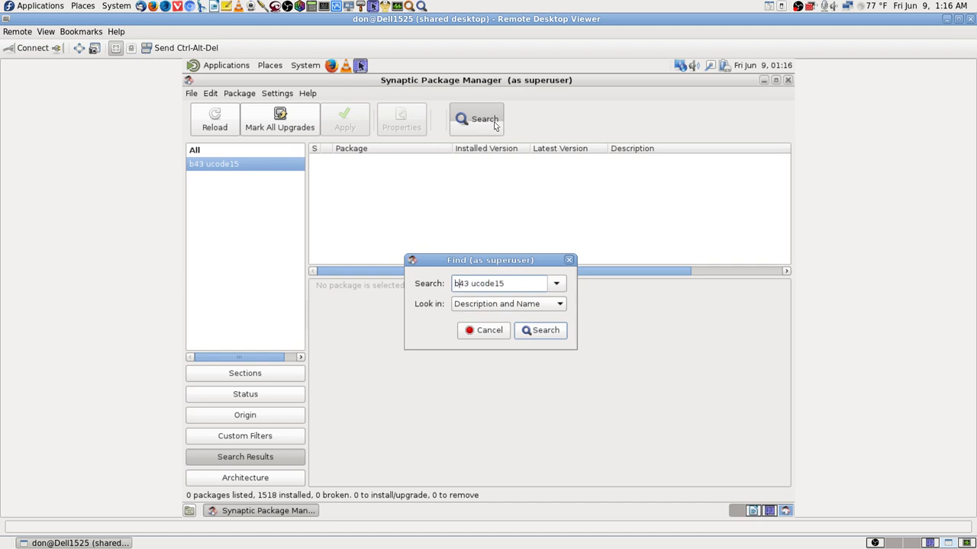
pyautogui.press('Delete')
pyautogui.press('Delete')
pyautogui.press('Delete')
pyautogui.press('Delete')
pyautogui.press('Delete')
pyautogui.press('Delete')
pyautogui.press('Delete')
pyautogui.press('Delete')
pyautogui.press('Return')
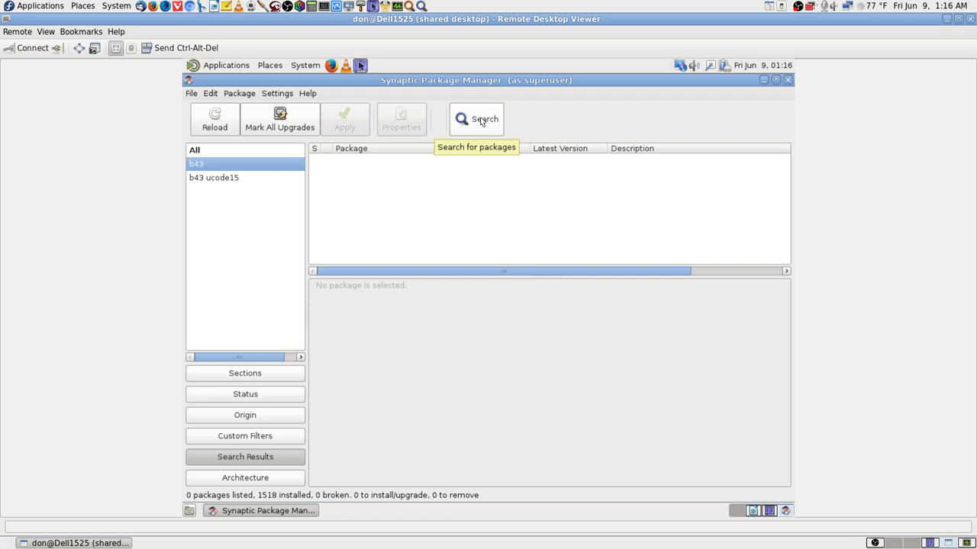
# Step: Return to the remote driver note and close it while showing the laptop through the local OBS
pyautogui.click(753, 510)
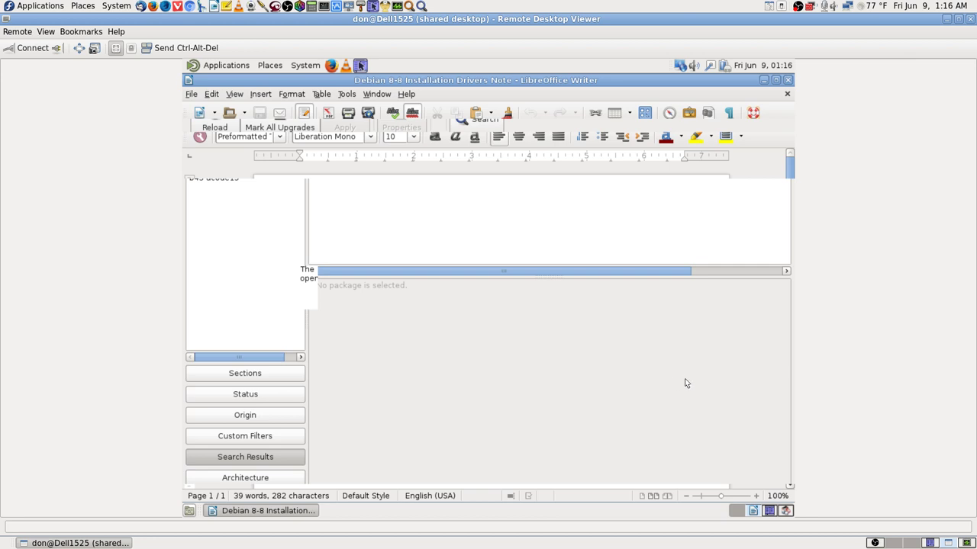
pyautogui.click(875, 543)
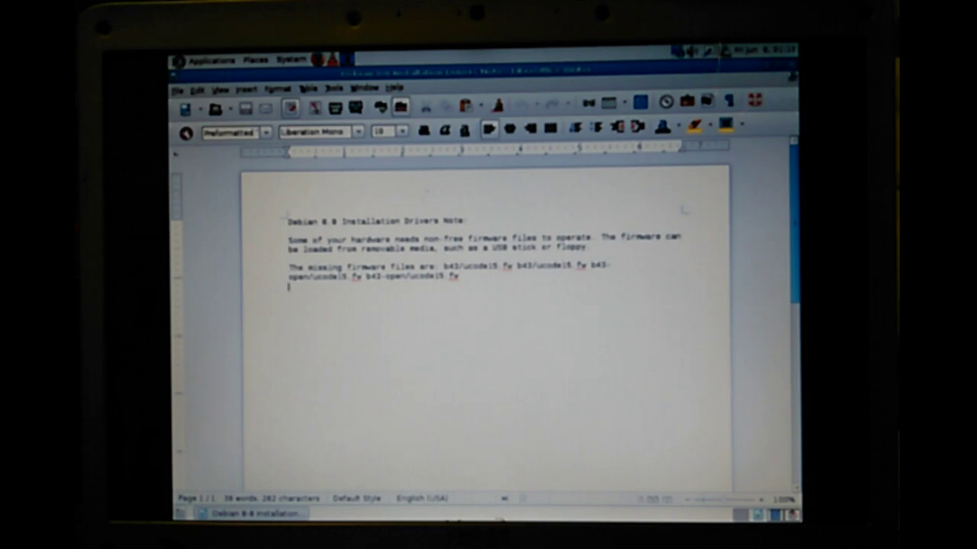
pyautogui.click(791, 75)
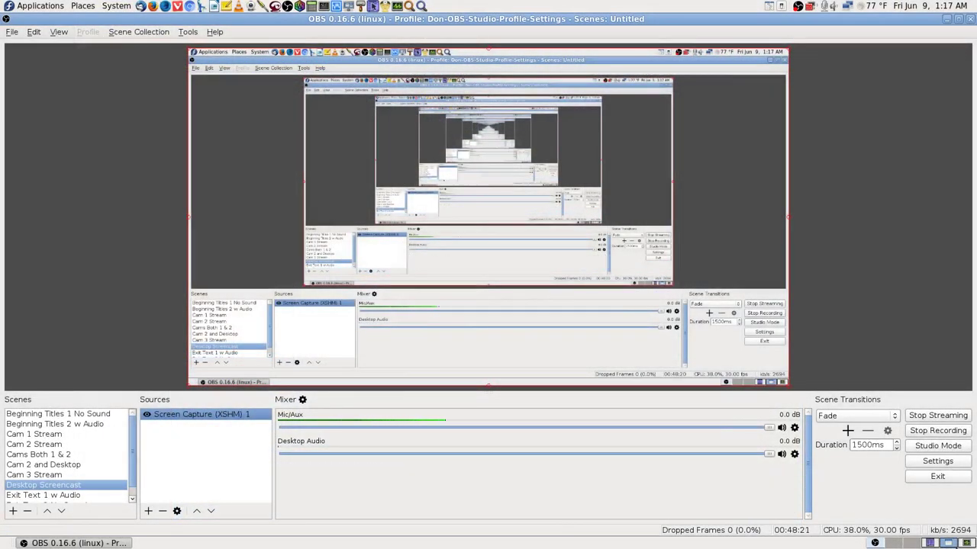
# Step: Switch between the local Remote Desktop Viewer and OBS workspaces to view Synaptic on the remote laptop
pyautogui.hotkey('ctrl', 'alt', 'Left')
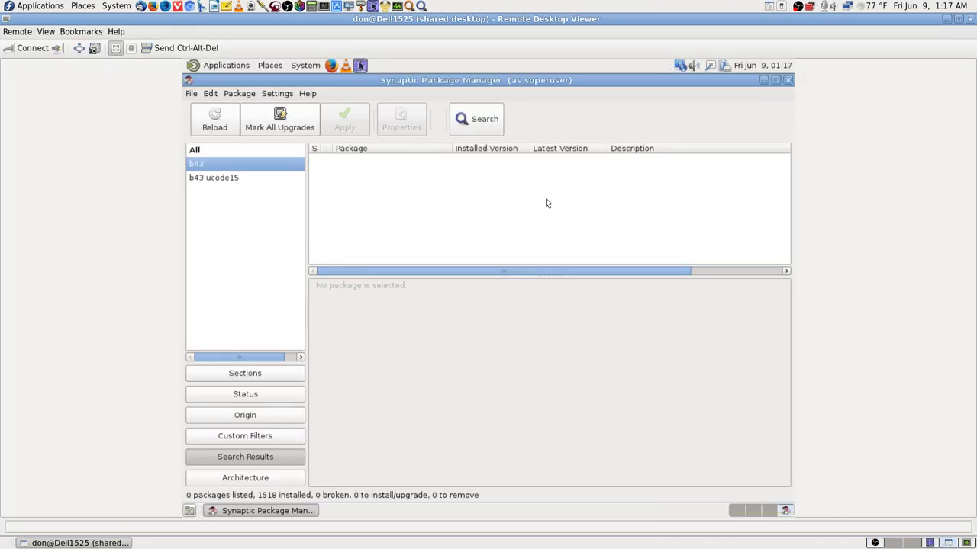
pyautogui.click(876, 543)
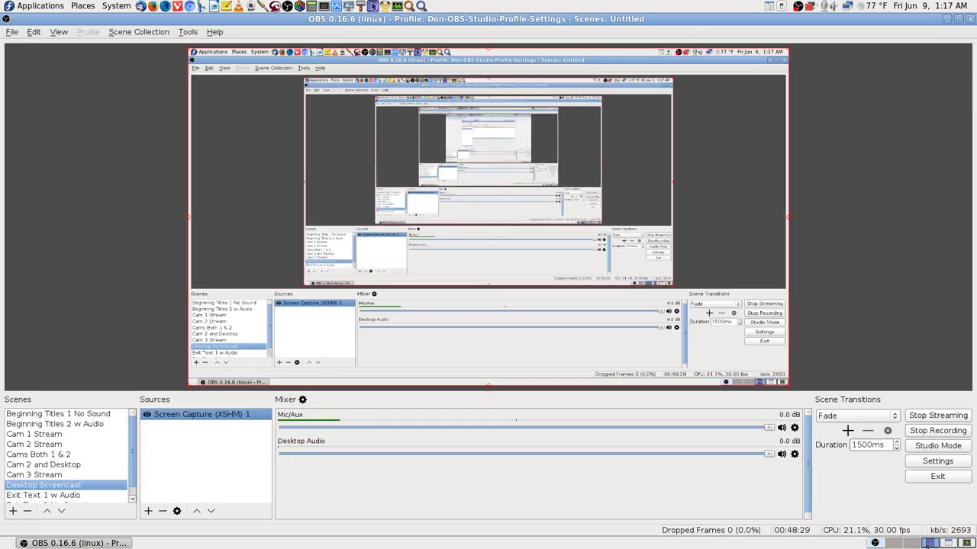
pyautogui.click(947, 544)
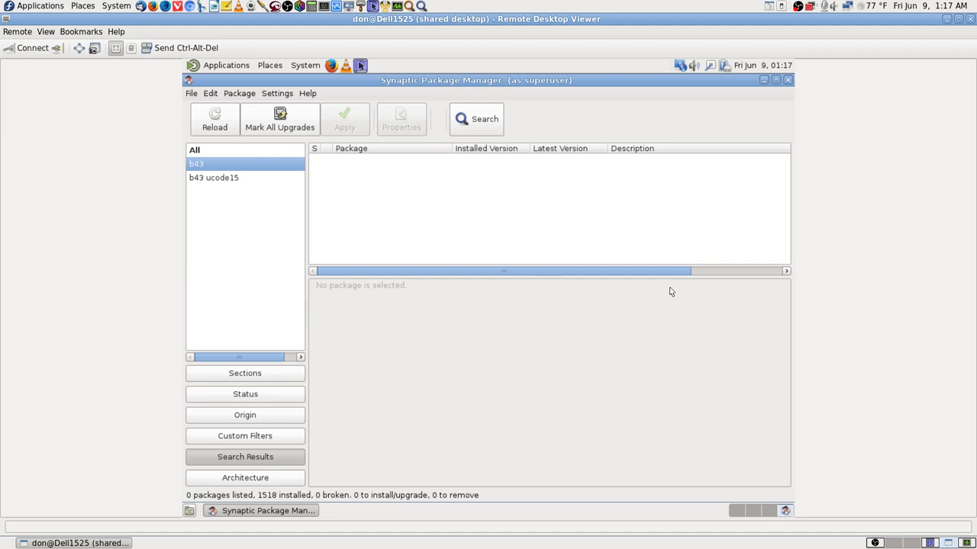
# Step: Switch to the local Krusader workspace and open the Pictures folder on the Seagate Expansion Drive
pyautogui.click(930, 543)
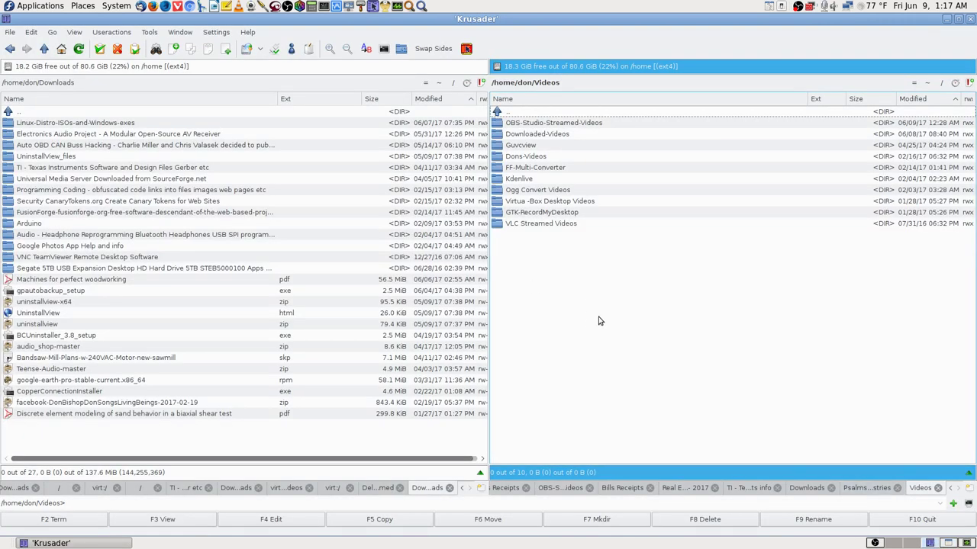
pyautogui.click(876, 543)
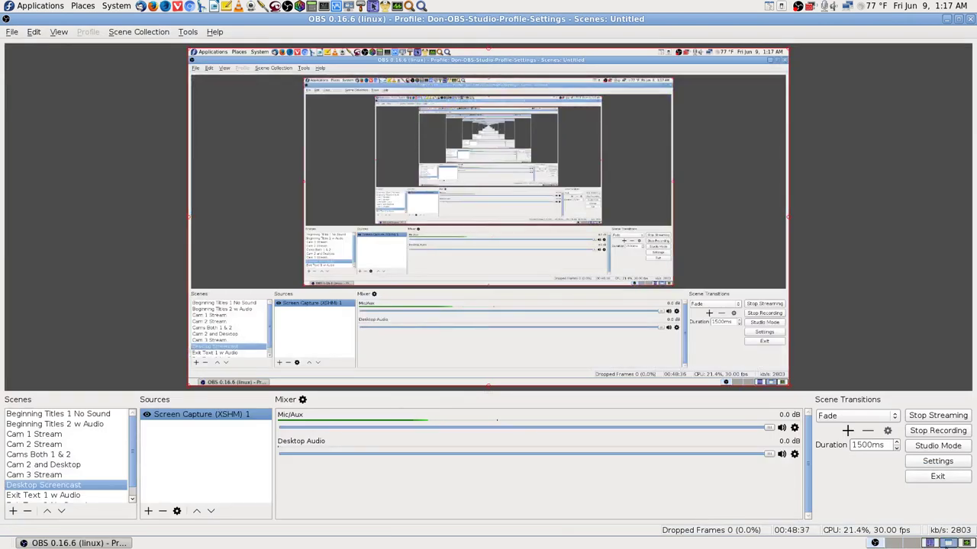
pyautogui.click(931, 543)
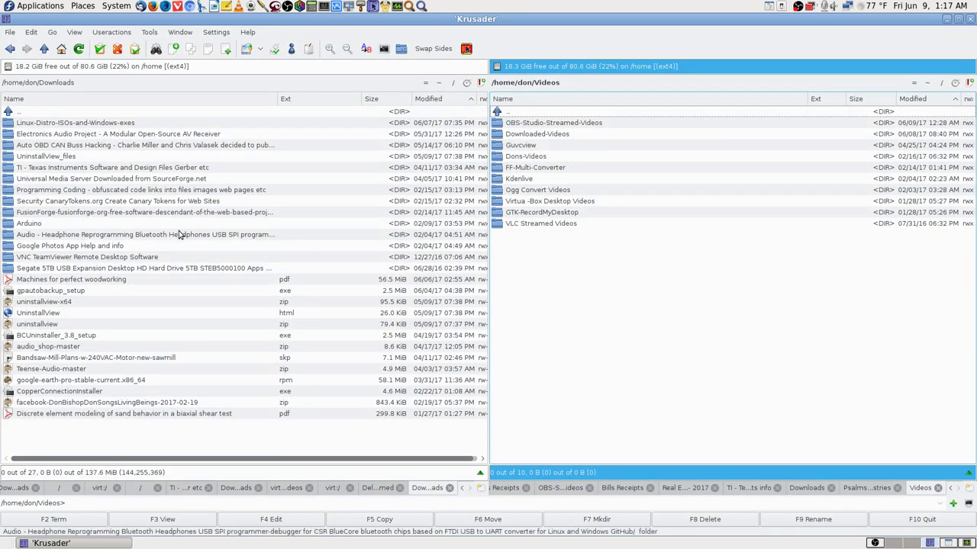
pyautogui.click(10, 65)
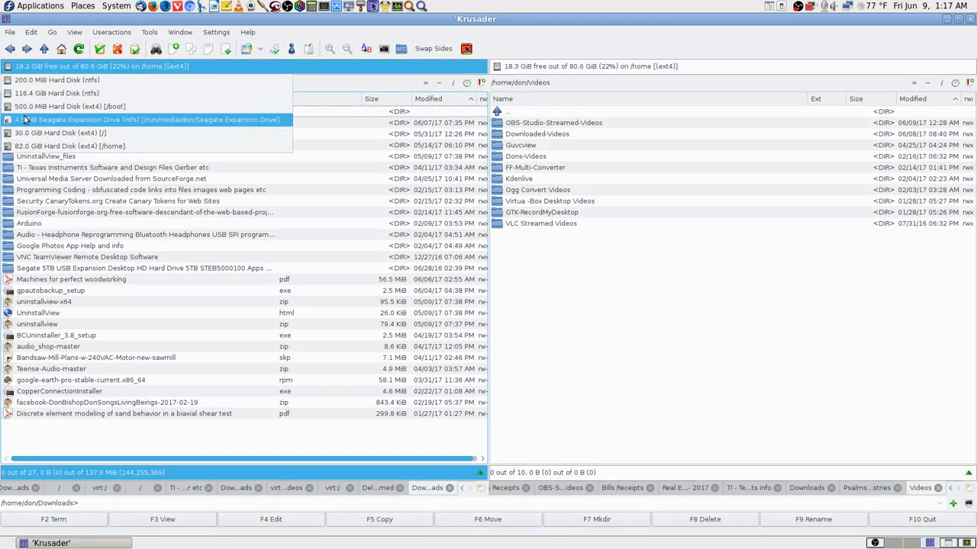
pyautogui.click(52, 118)
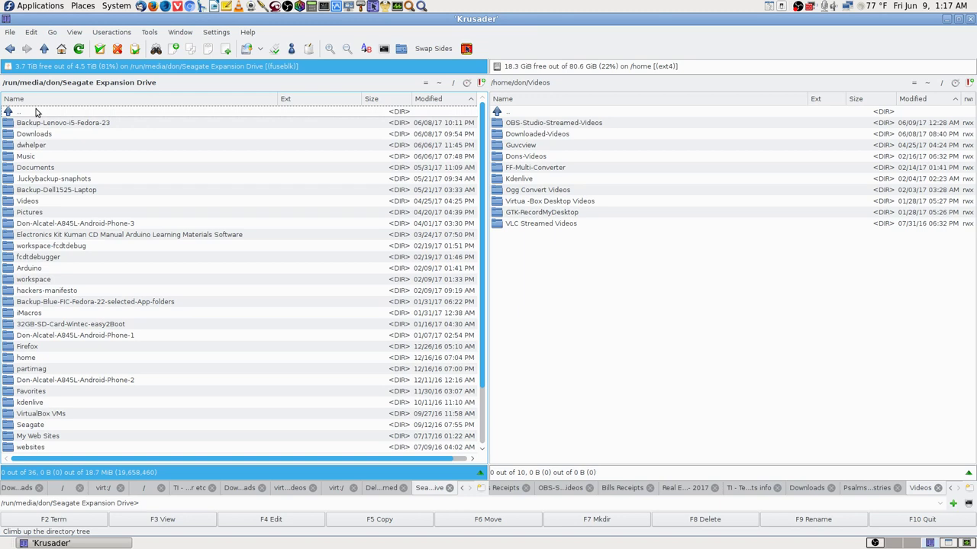
pyautogui.write('pic')
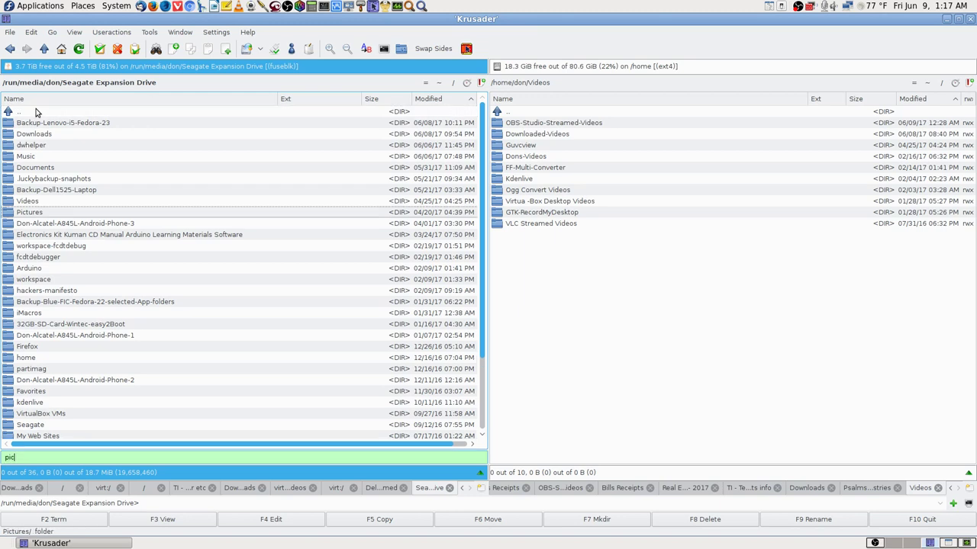
pyautogui.press('Escape')
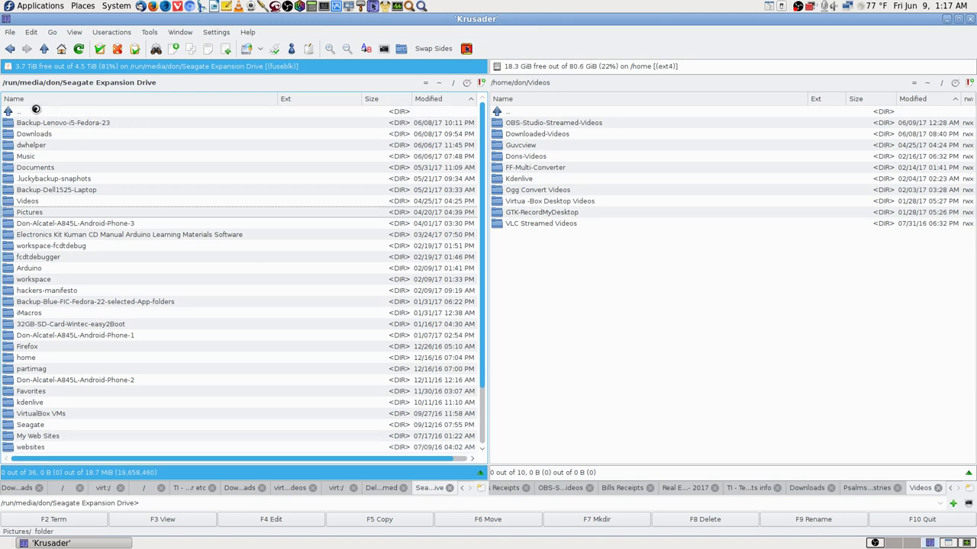
pyautogui.press('Return')
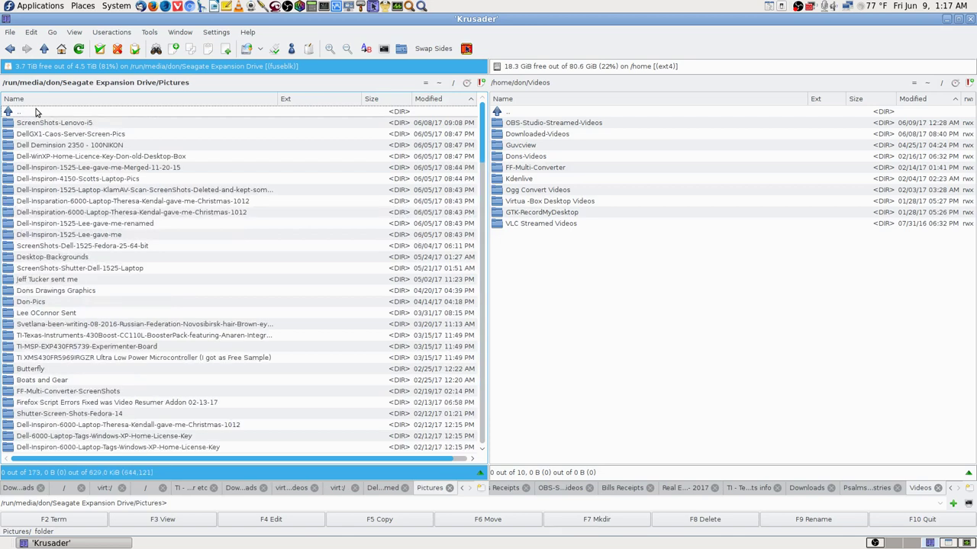
# Step: Sort the Pictures folder by name and open the merged Dell Inspiron 1525 folder dated 11-20-15
pyautogui.press('Down')
pyautogui.press('Down')
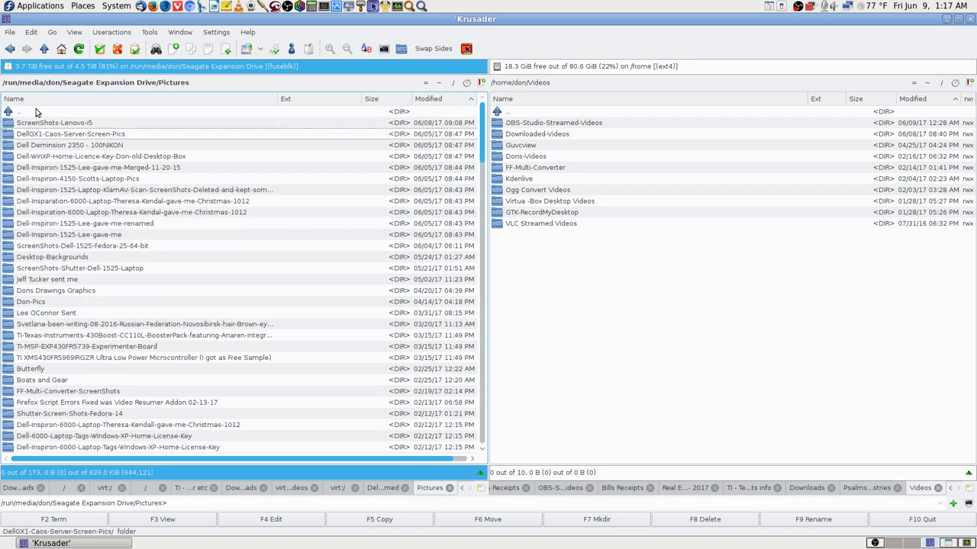
pyautogui.press('Down')
pyautogui.press('Down')
pyautogui.press('Down')
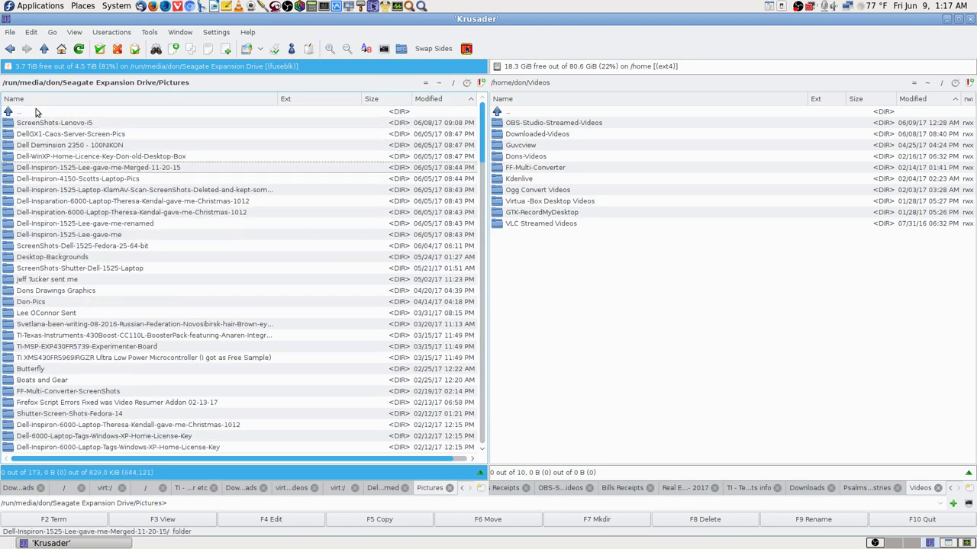
pyautogui.click(110, 100)
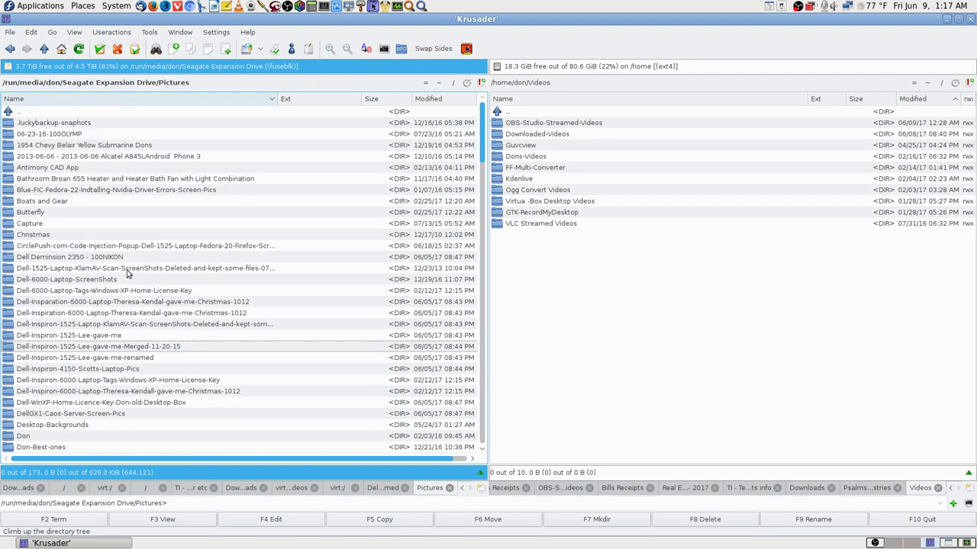
pyautogui.scroll(-1, 206, 328)
pyautogui.scroll(-2, 206, 328)
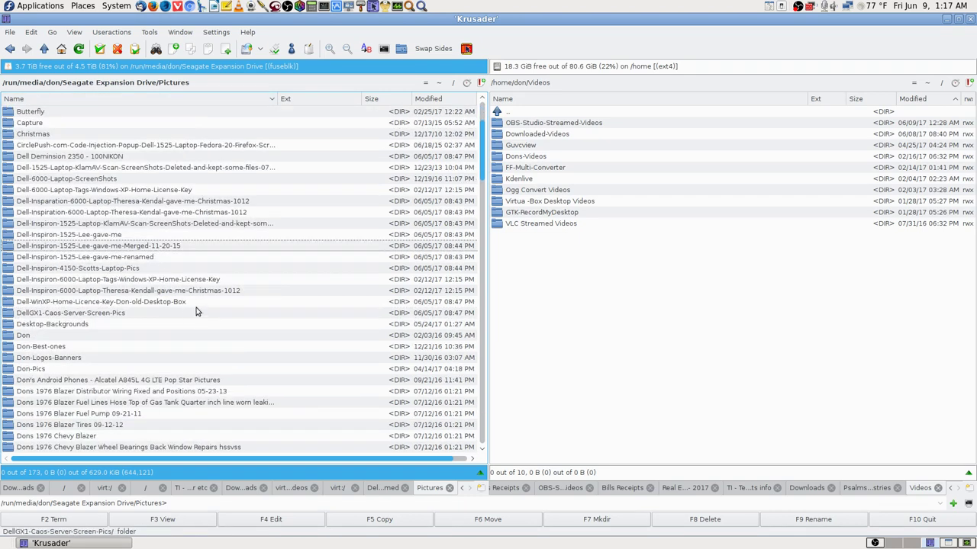
pyautogui.click(122, 247)
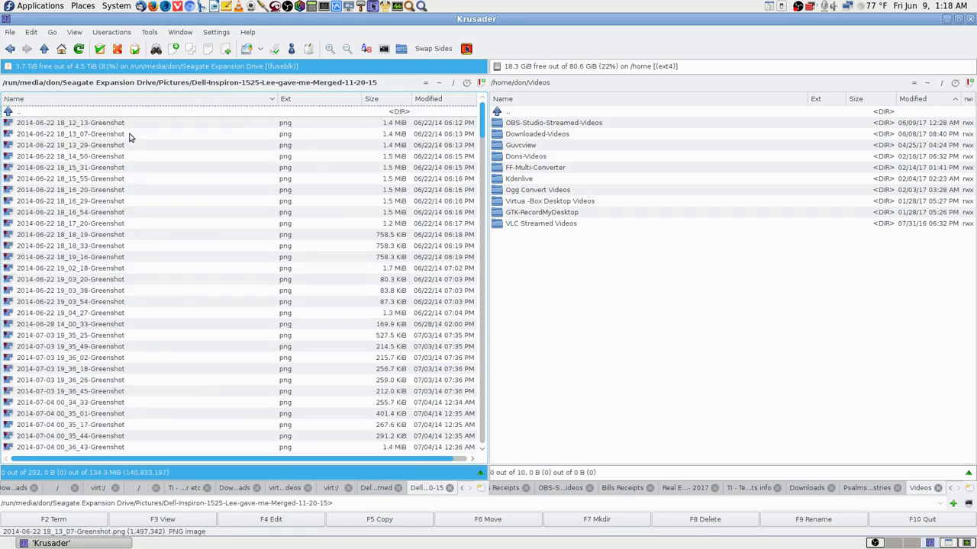
pyautogui.doubleClick(127, 124)
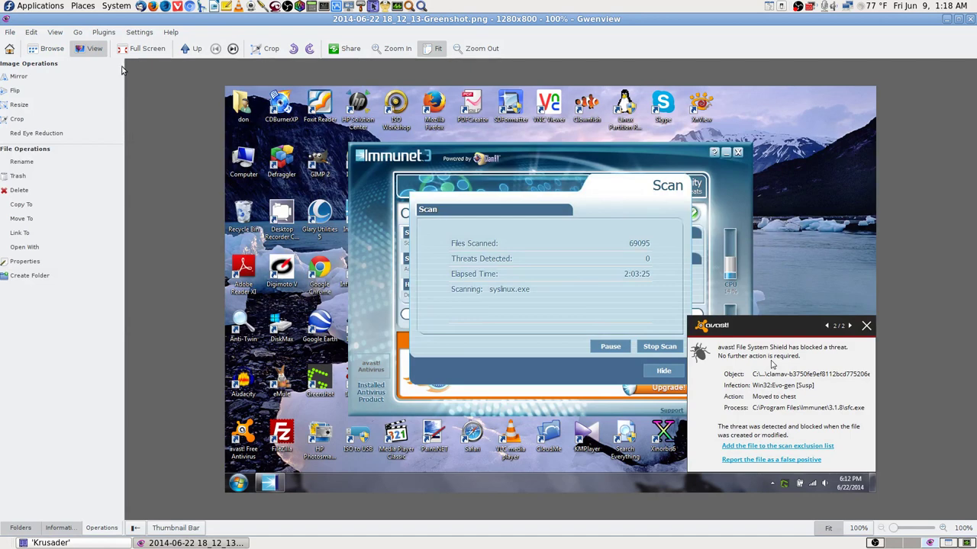
pyautogui.click(970, 19)
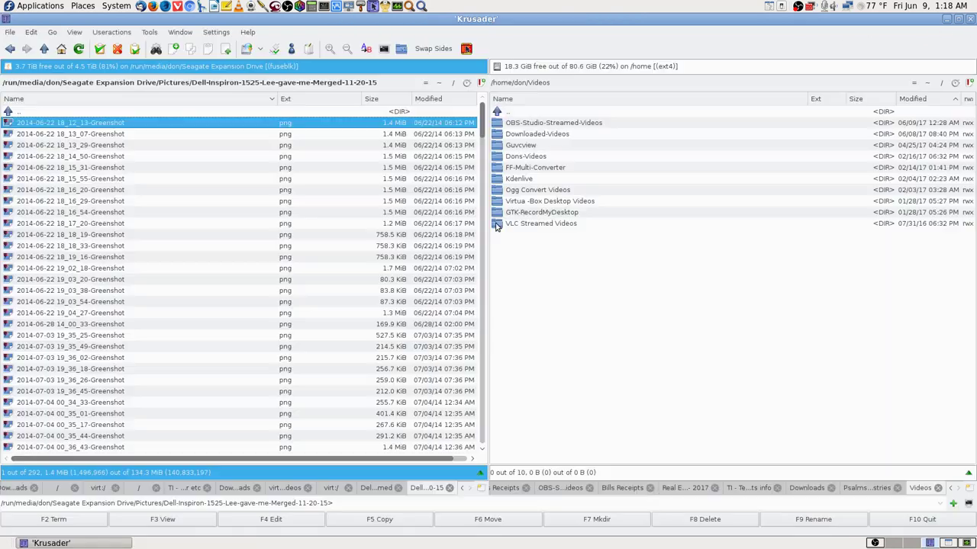
pyautogui.doubleClick(110, 113)
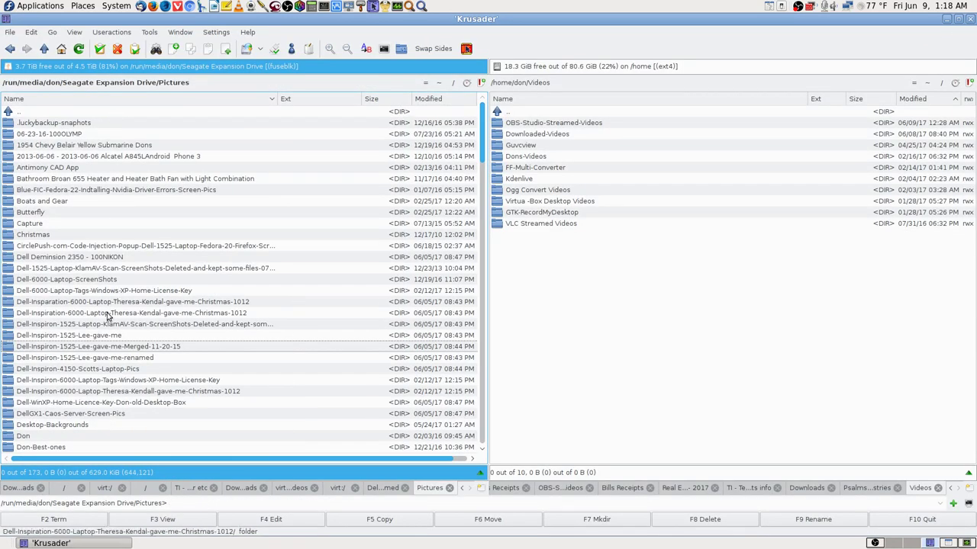
# Step: Open the renamed Dell Inspiron 1525 pictures folder and show photo Dell-Inspiron-1525-Laptop-10-26-15-P1010046 in full screen
pyautogui.scroll(-2, 107, 315)
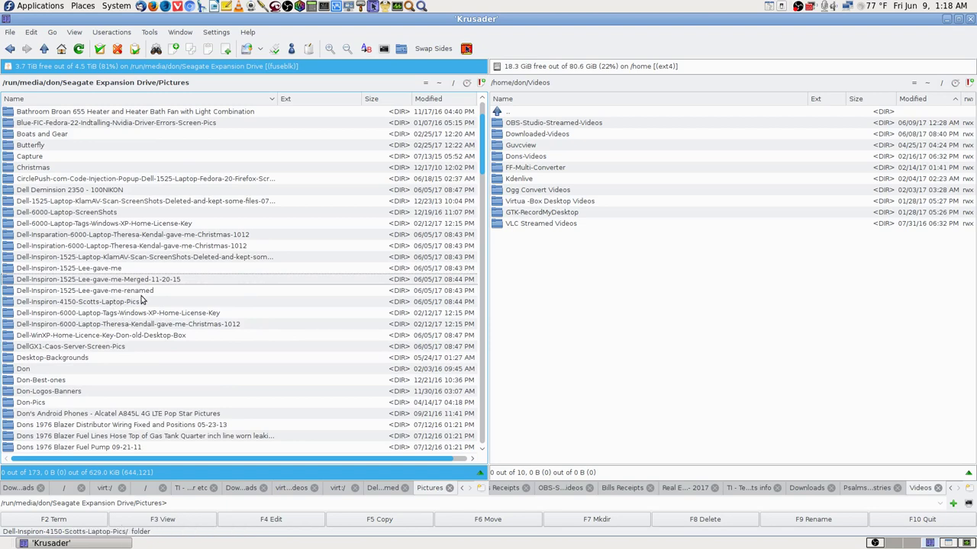
pyautogui.doubleClick(149, 291)
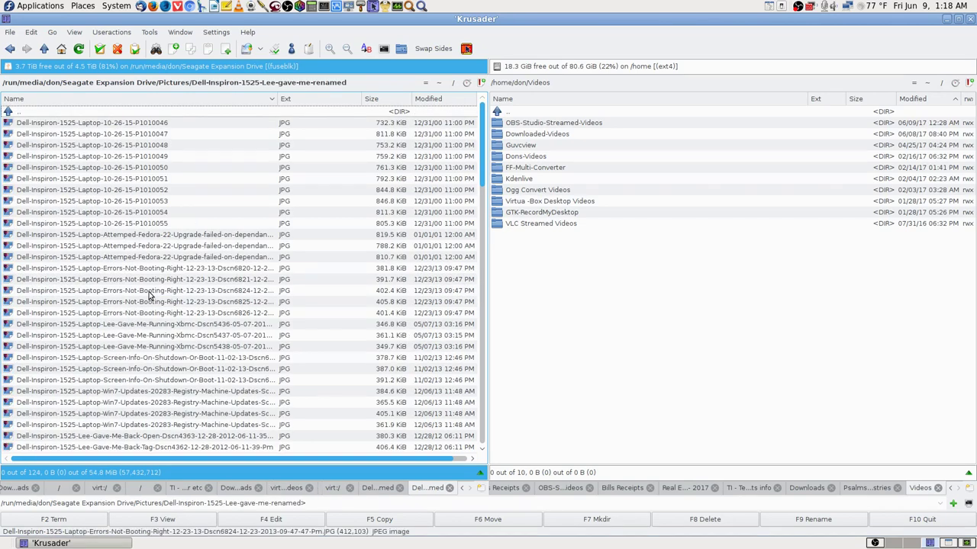
pyautogui.doubleClick(172, 124)
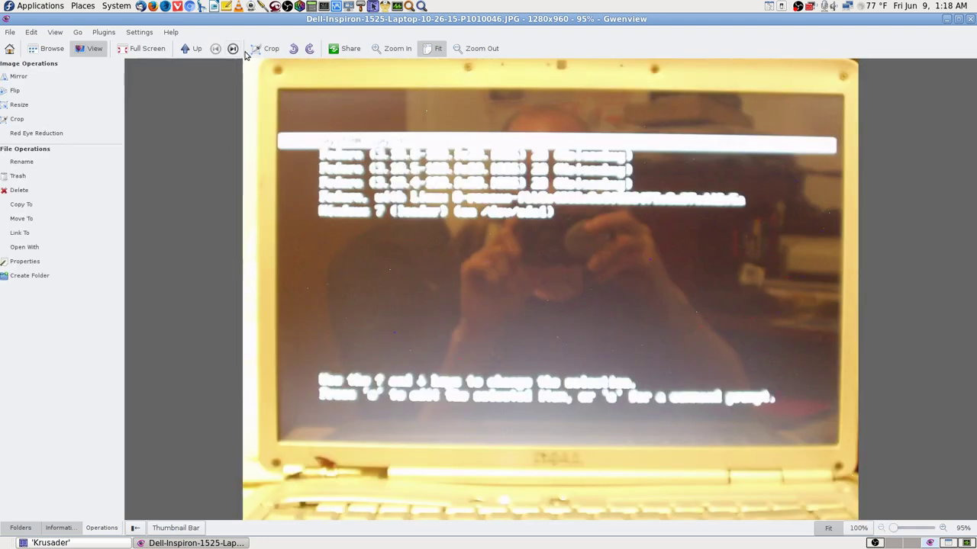
pyautogui.click(146, 49)
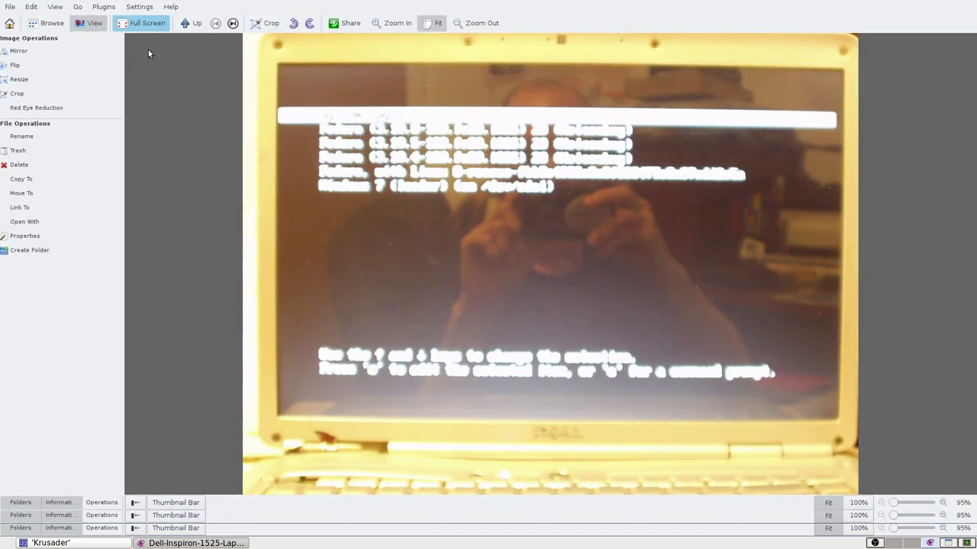
# Step: Page through the full-screen photos of the Dell laptop to examine its boot menu, startup and kernel error screens
pyautogui.press('space')
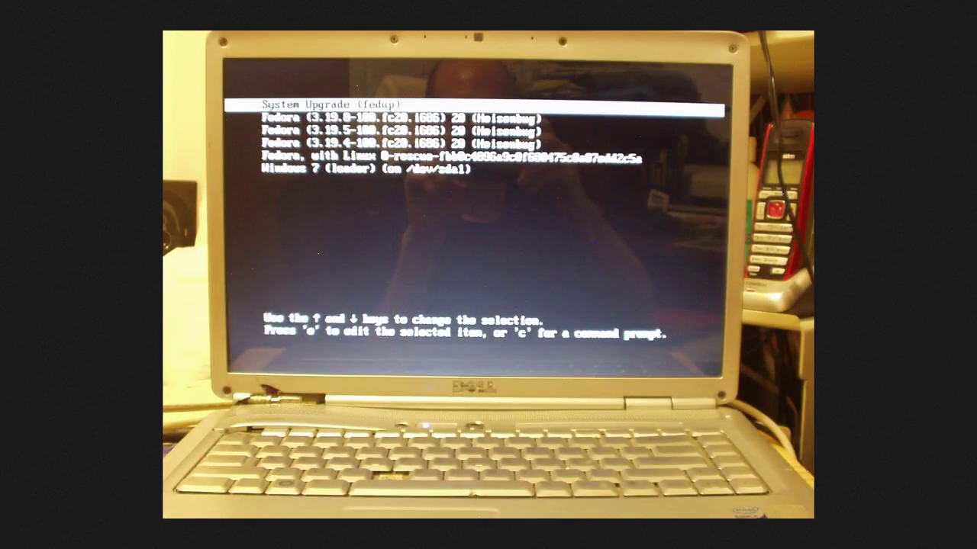
pyautogui.press('space')
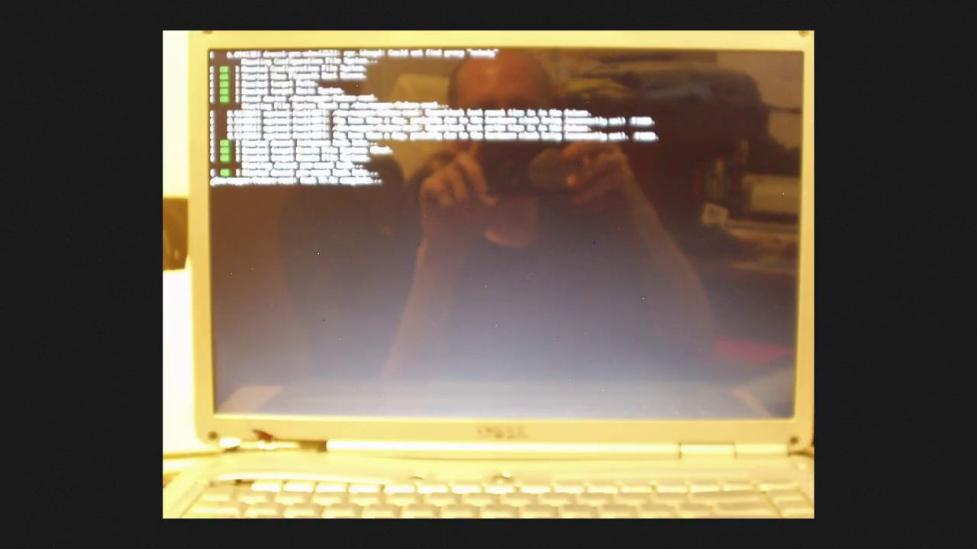
pyautogui.press('space')
pyautogui.press('space')
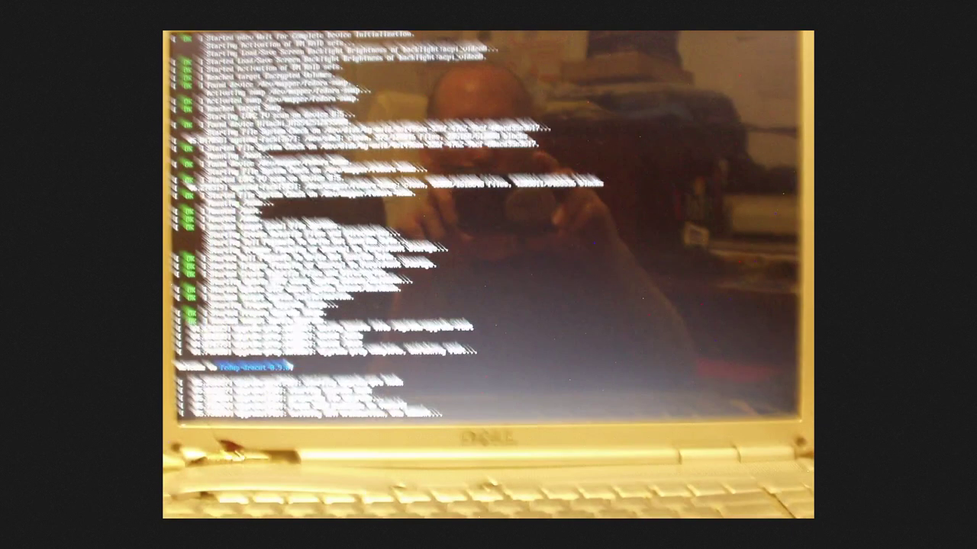
pyautogui.press('space')
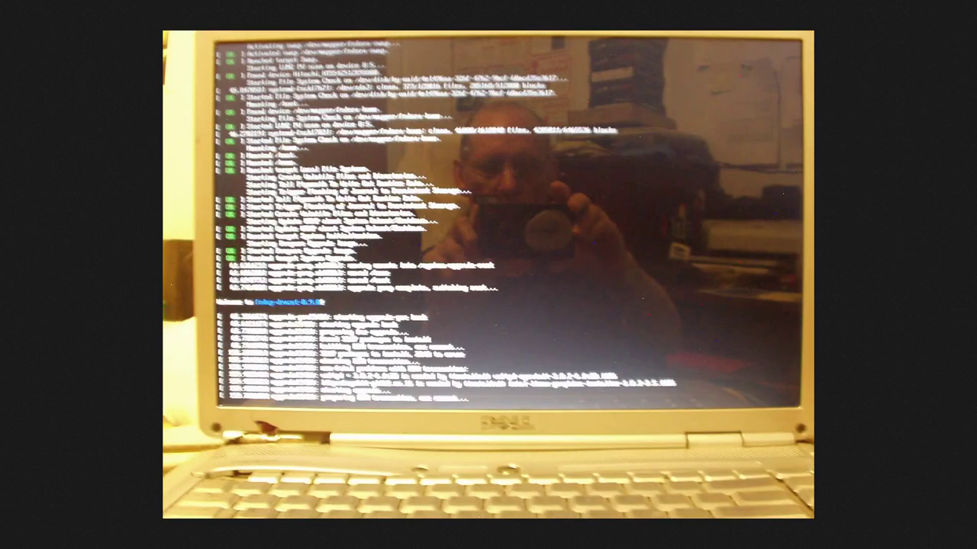
pyautogui.press('space')
pyautogui.press('space')
pyautogui.press('space')
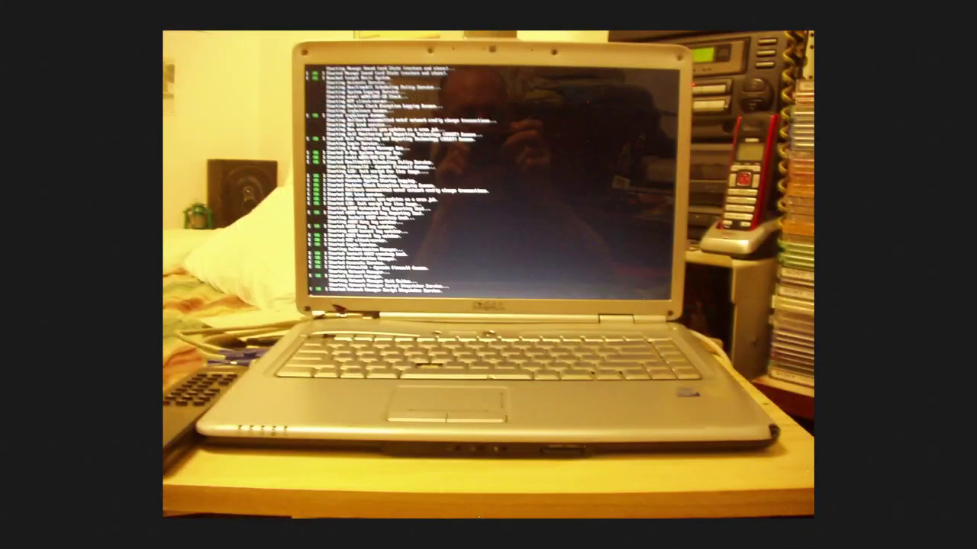
pyautogui.press('space')
pyautogui.press('space')
pyautogui.press('space')
pyautogui.press('space')
pyautogui.press('space')
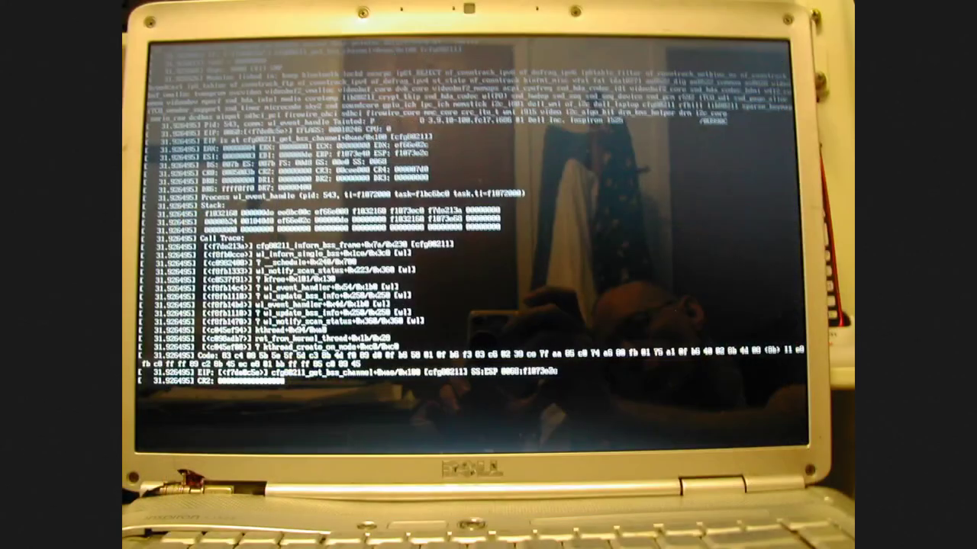
pyautogui.press('space')
pyautogui.press('space')
pyautogui.press('space')
pyautogui.press('space')
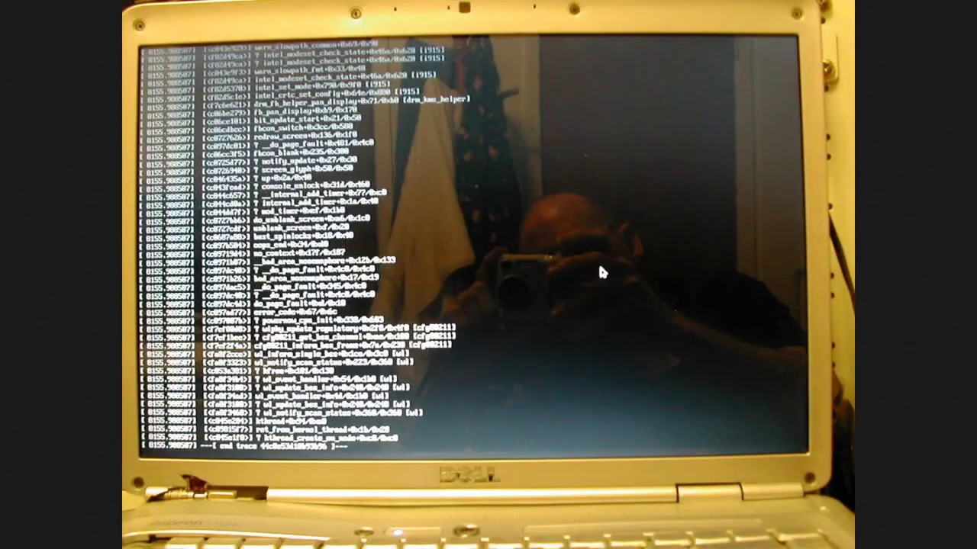
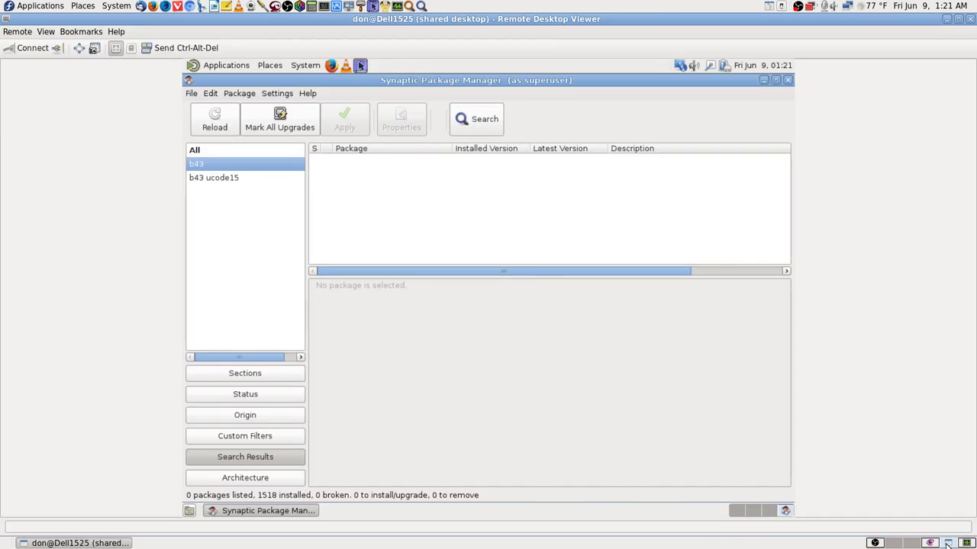
# Step: Return to the Remote Desktop Viewer and search the remote Synaptic for "broadcom 1395" in description and name
pyautogui.click(947, 543)
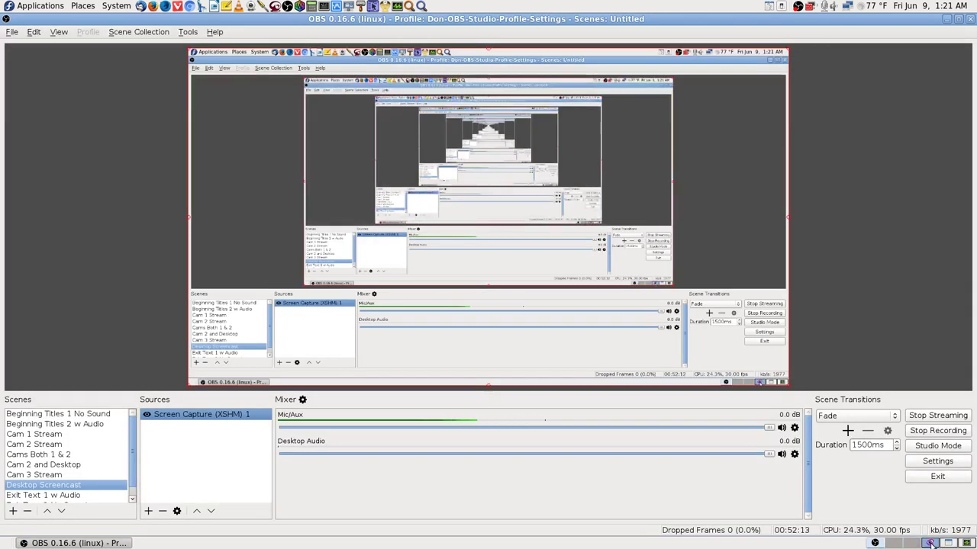
pyautogui.click(947, 543)
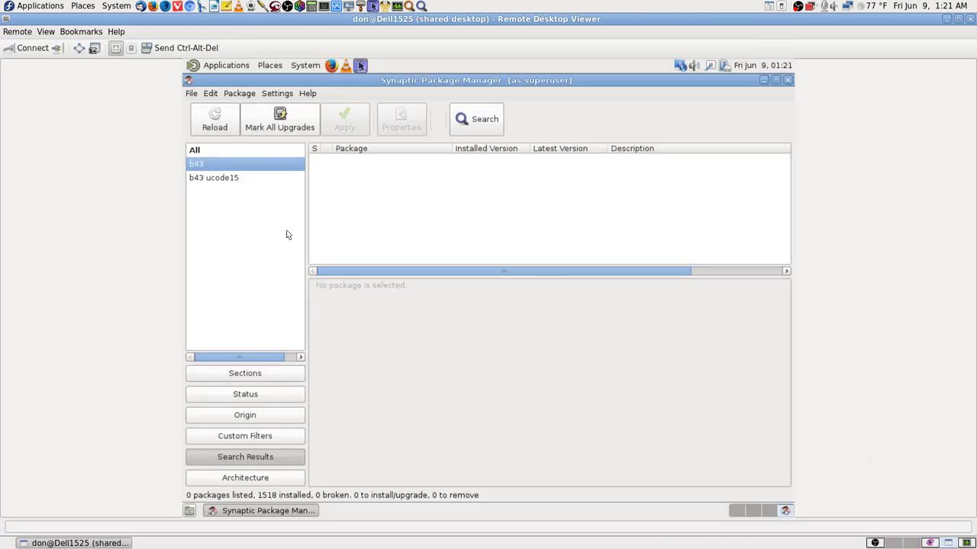
pyautogui.click(473, 117)
pyautogui.write('b')
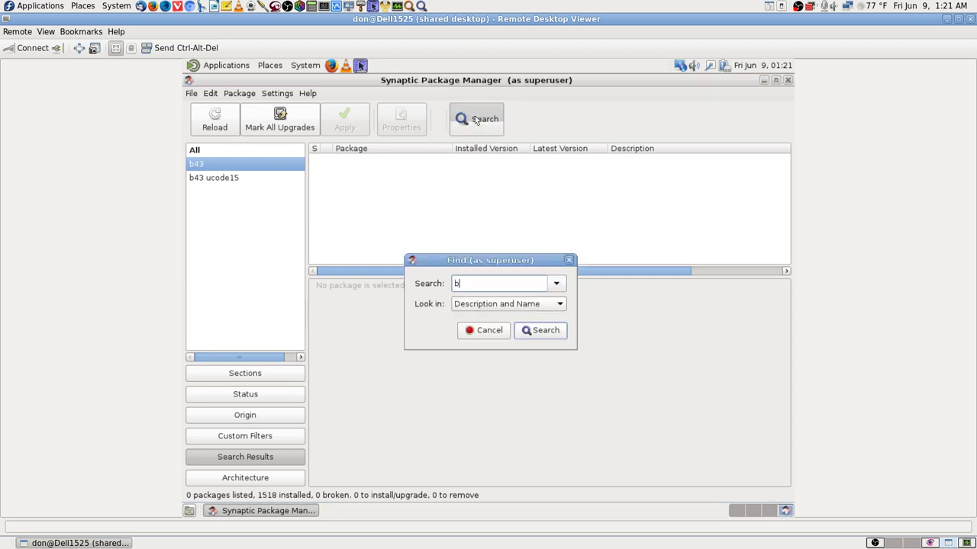
pyautogui.write('roadcom 1390')
pyautogui.press('Return')
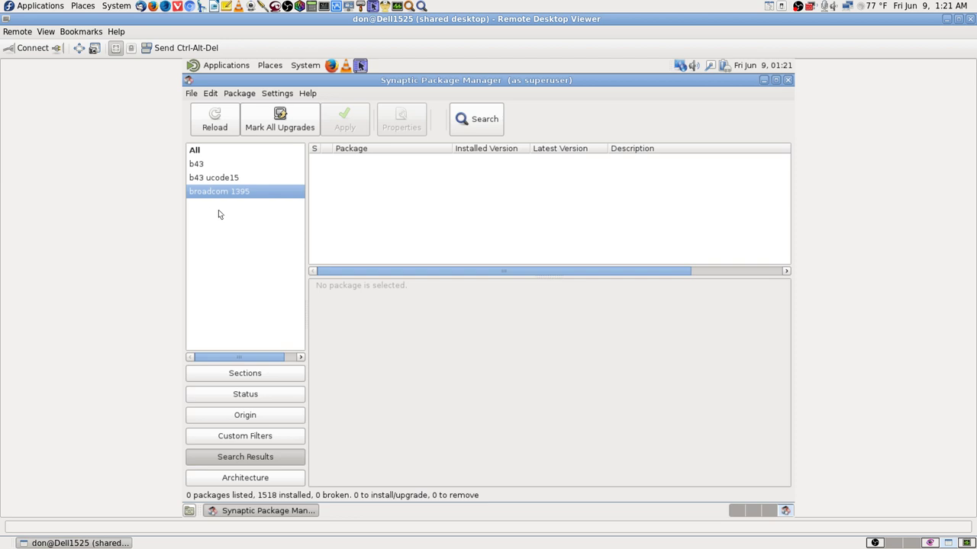
# Step: Remove "broadcom" from the Synaptic search term and search for "1395" alone
pyautogui.click(475, 118)
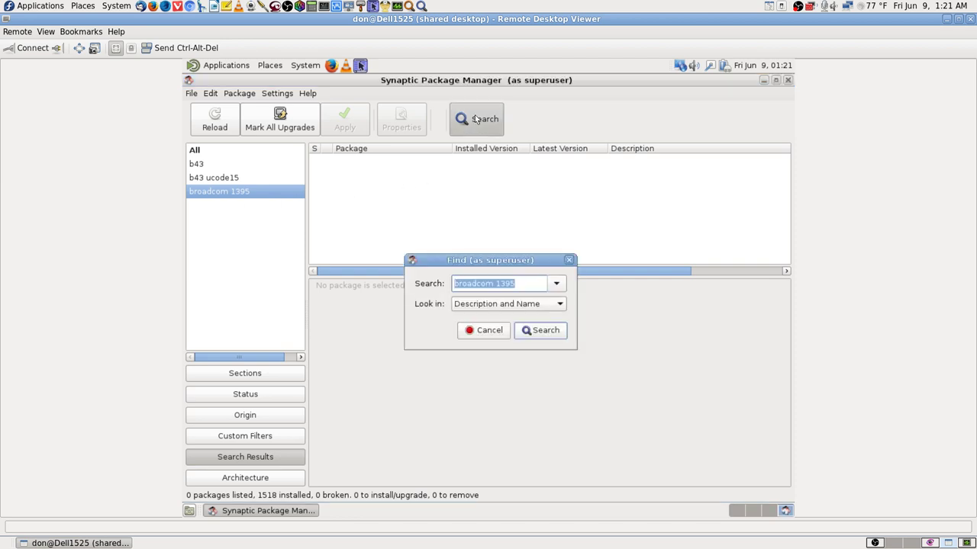
pyautogui.press('Left')
pyautogui.press('Right')
pyautogui.press('Right')
pyautogui.press('Right')
pyautogui.press('Right')
pyautogui.press('Right')
pyautogui.press('Right')
pyautogui.press('Right')
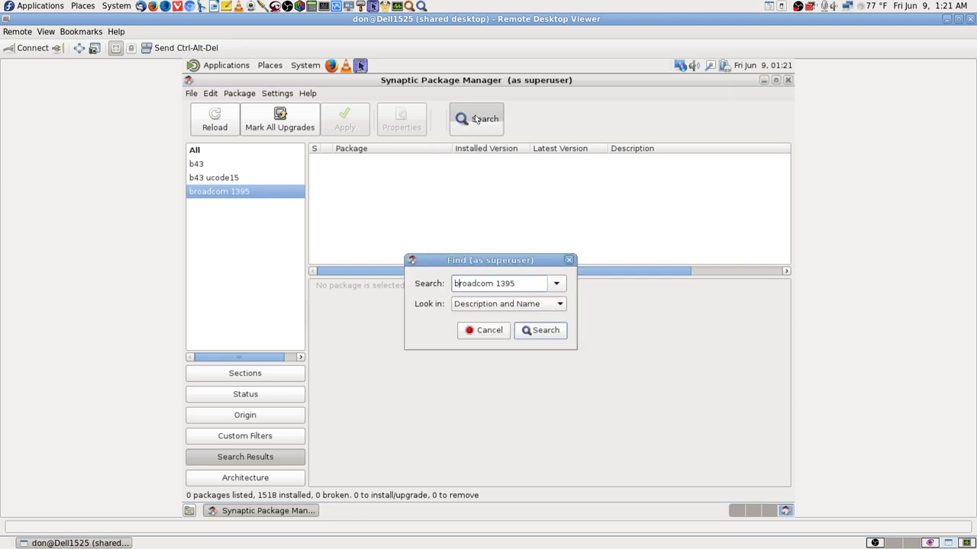
pyautogui.press('Right')
pyautogui.press('Right')
pyautogui.press('BackSpace')
pyautogui.press('BackSpace')
pyautogui.press('BackSpace')
pyautogui.press('BackSpace')
pyautogui.press('BackSpace')
pyautogui.press('BackSpace')
pyautogui.press('BackSpace')
pyautogui.press('BackSpace')
pyautogui.press('BackSpace')
pyautogui.press('Return')
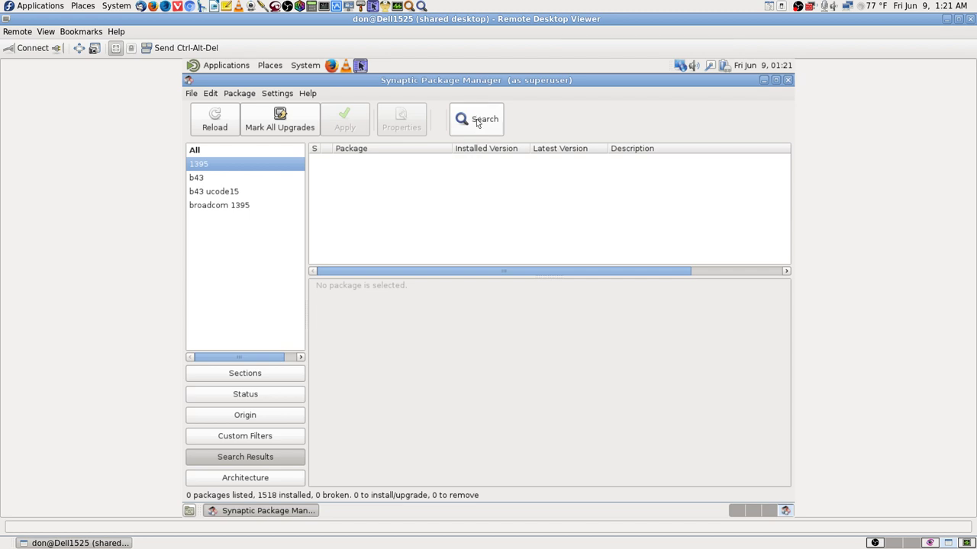
# Step: Search the remote Synaptic package list for "broadcom" in description and name
pyautogui.click(476, 121)
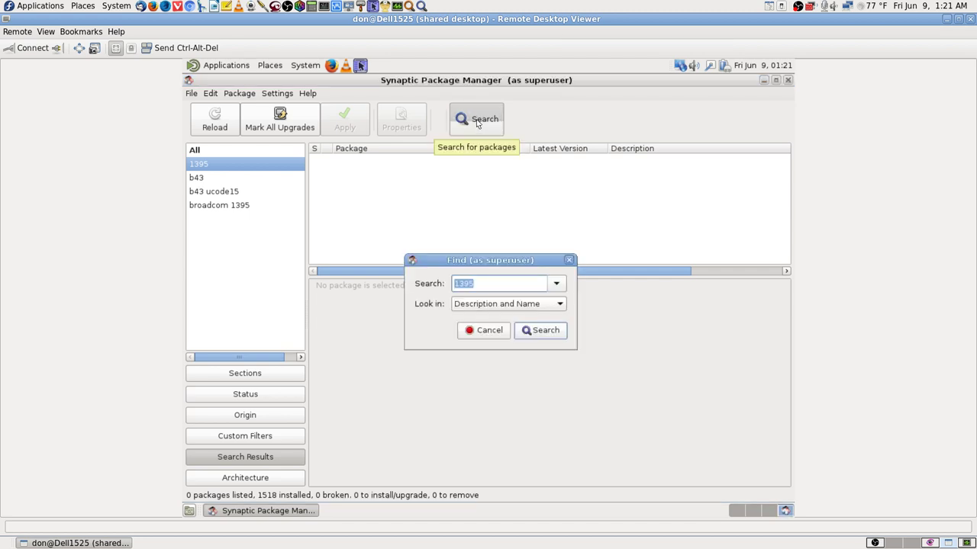
pyautogui.write('broadco')
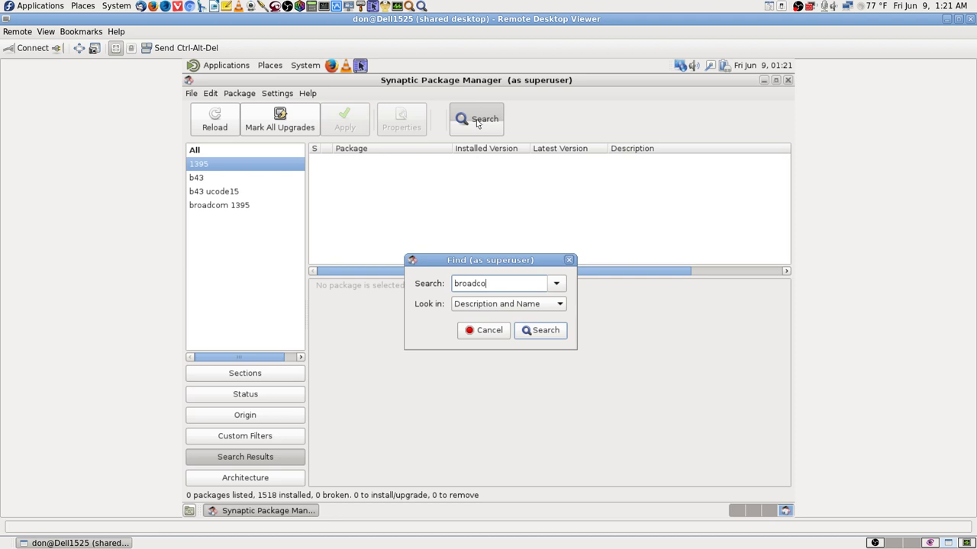
pyautogui.write('m')
pyautogui.press('Return')
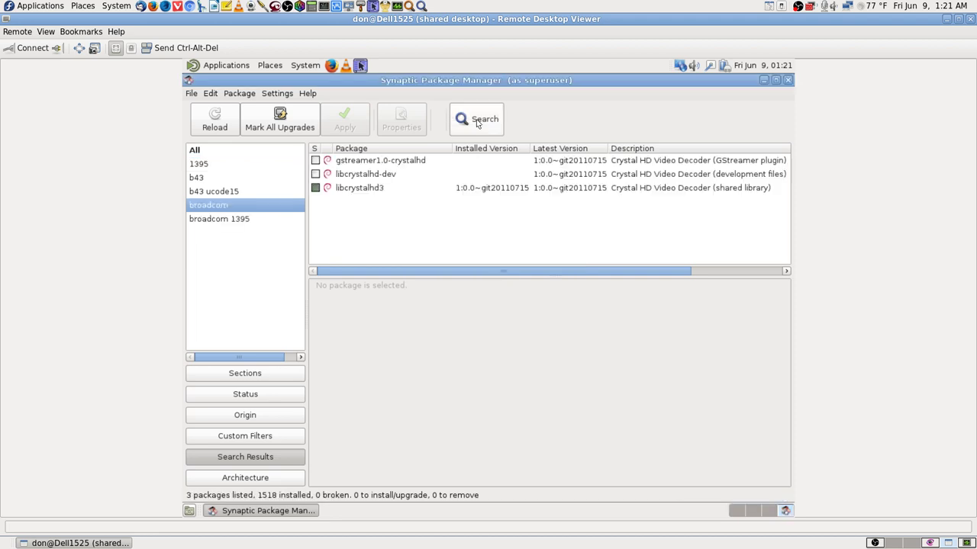
# Step: Read the descriptions of the libcrystalhd3, libcrystalhd-dev and gstreamer1.0-crystalhd packages
pyautogui.click(394, 190)
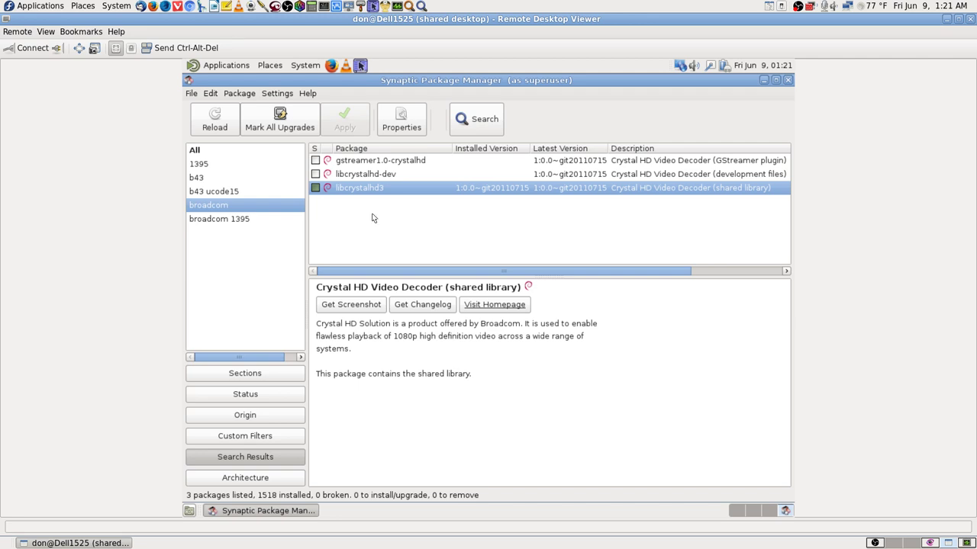
pyautogui.click(379, 175)
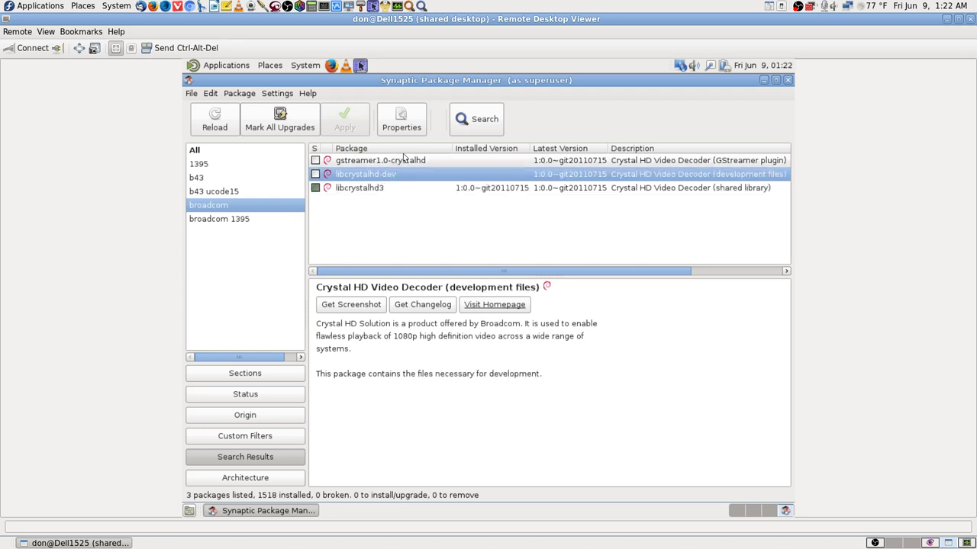
pyautogui.click(403, 162)
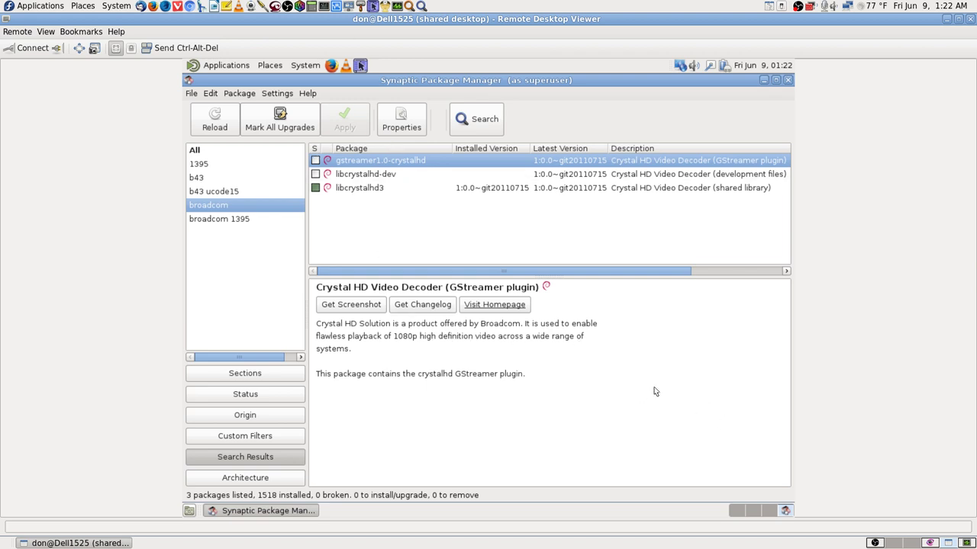
# Step: Check the wireless card photo in Gwenview for its model number, and search the remote Synaptic for "1395" again
pyautogui.click(481, 120)
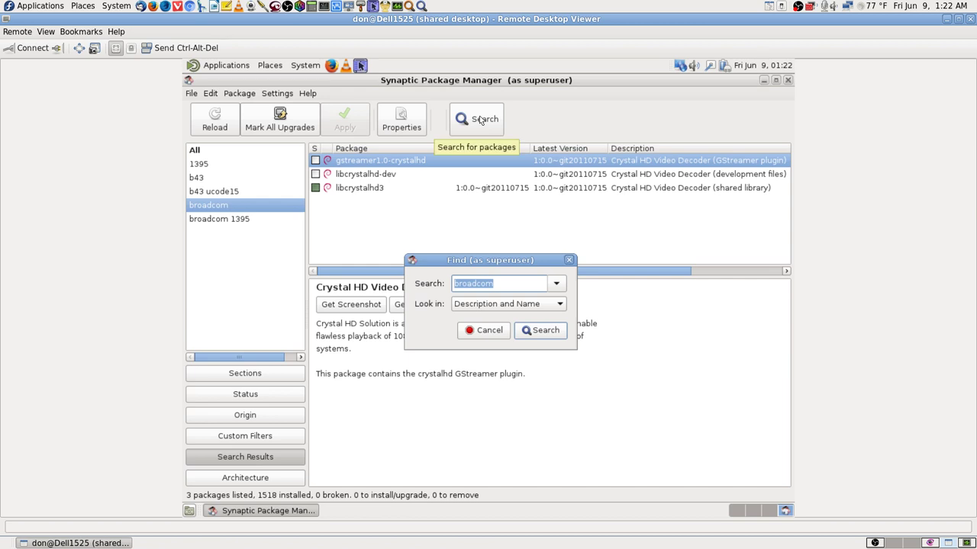
pyautogui.click(932, 542)
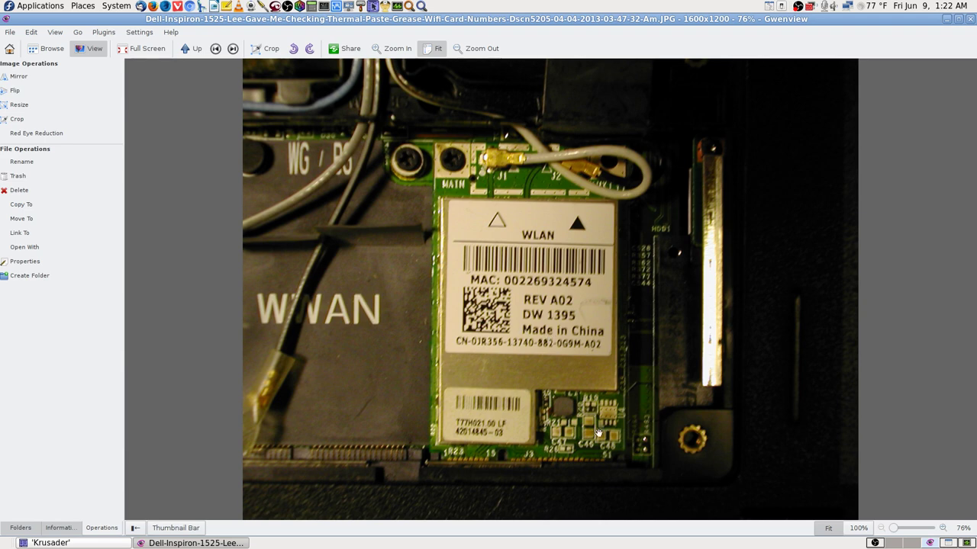
pyautogui.click(948, 543)
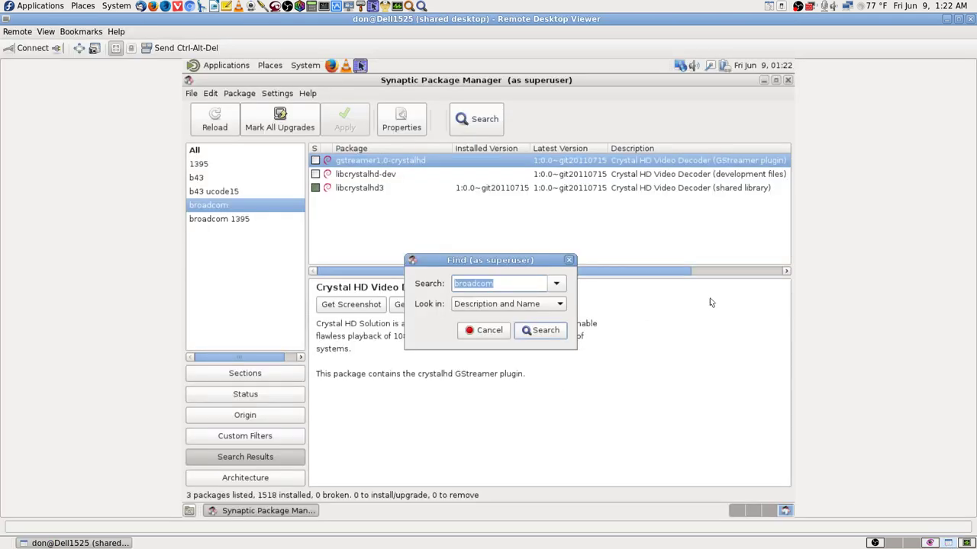
pyautogui.write('1395')
pyautogui.click(545, 331)
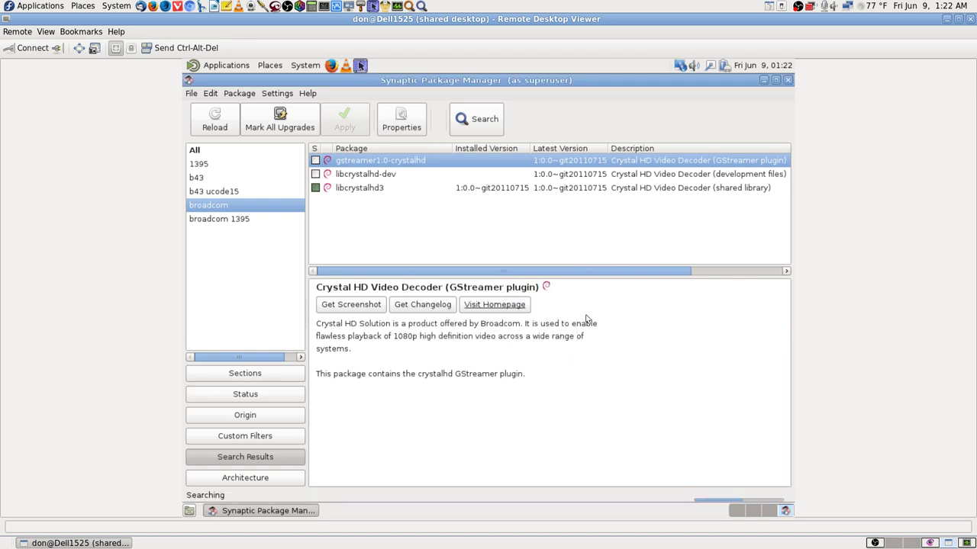
pyautogui.click(488, 131)
pyautogui.click(545, 332)
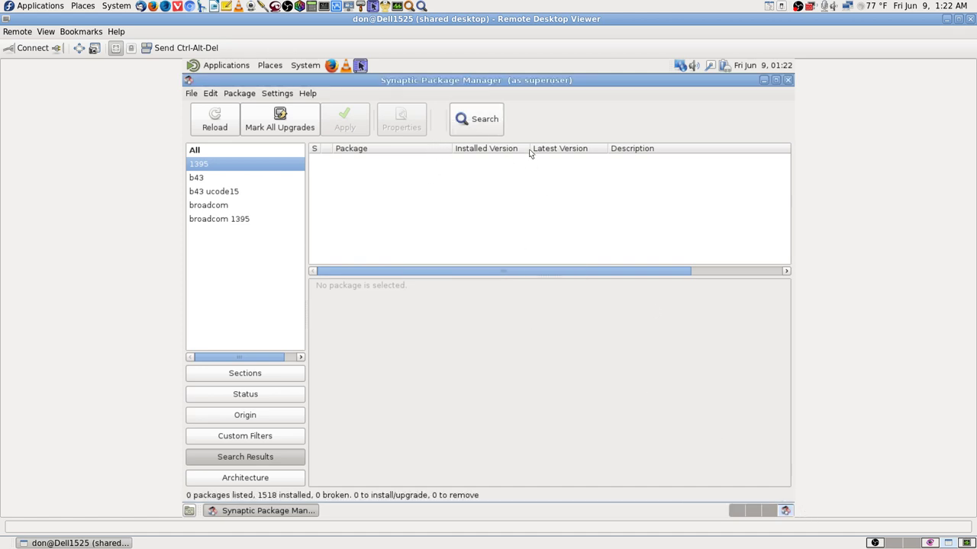
# Step: Search the remote Synaptic for "wifi" in description and name
pyautogui.click(485, 119)
pyautogui.write('w')
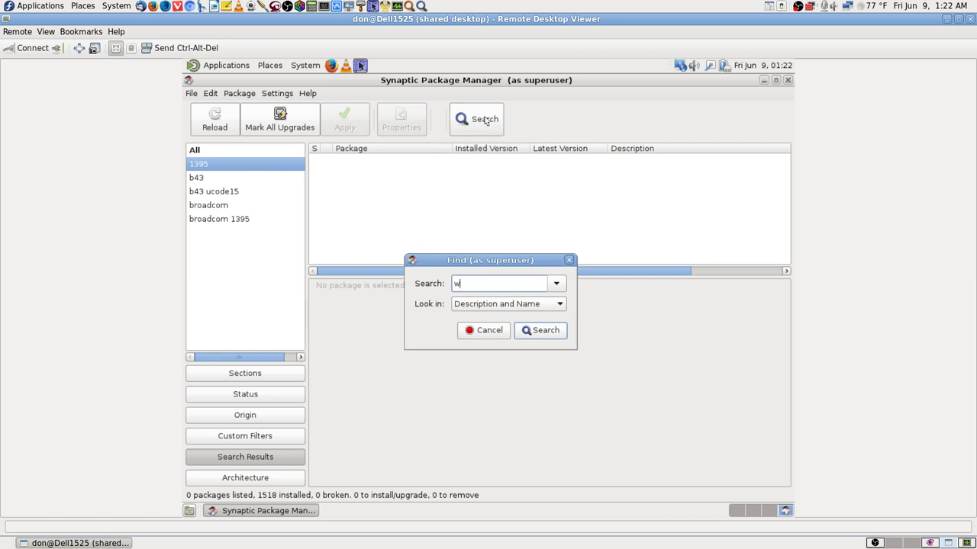
pyautogui.write('ifi')
pyautogui.press('Return')
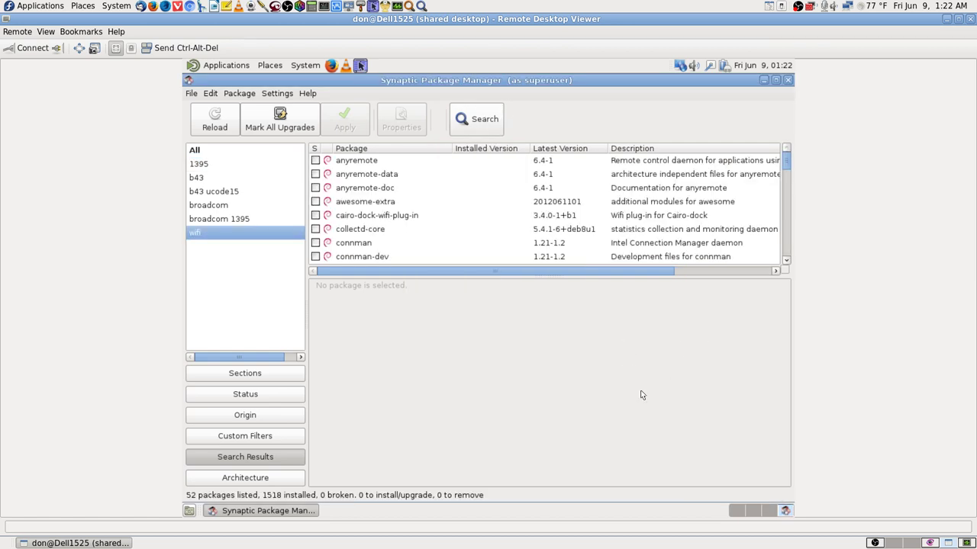
# Step: Switch to Gwenview and page from the wireless card photos past the Immunet and garbled-display pictures to the processor photos
pyautogui.click(929, 542)
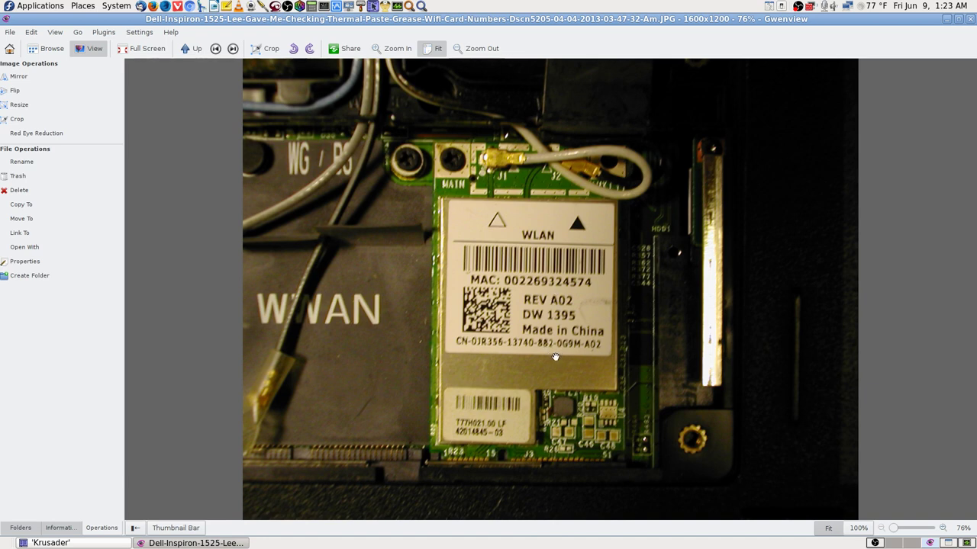
pyautogui.press('Right')
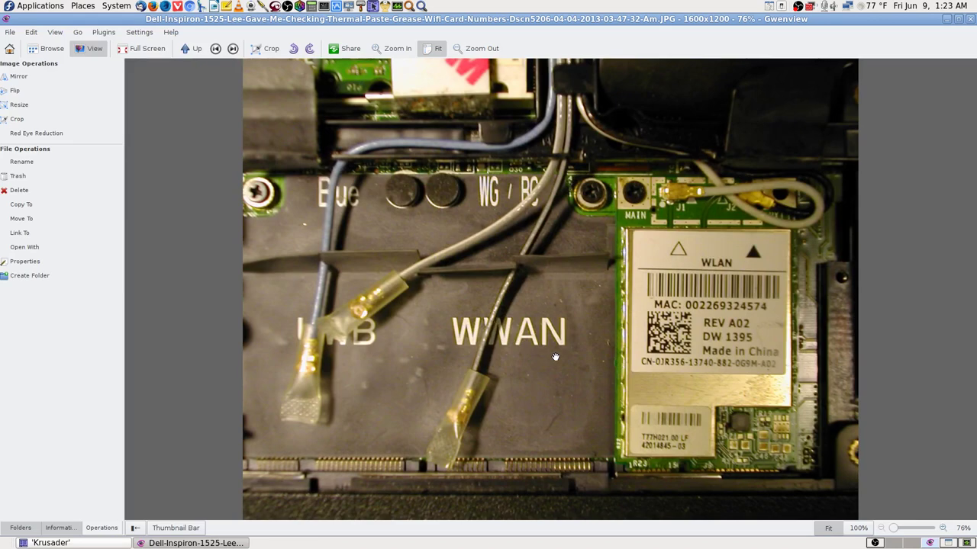
pyautogui.press('Right')
pyautogui.press('Right')
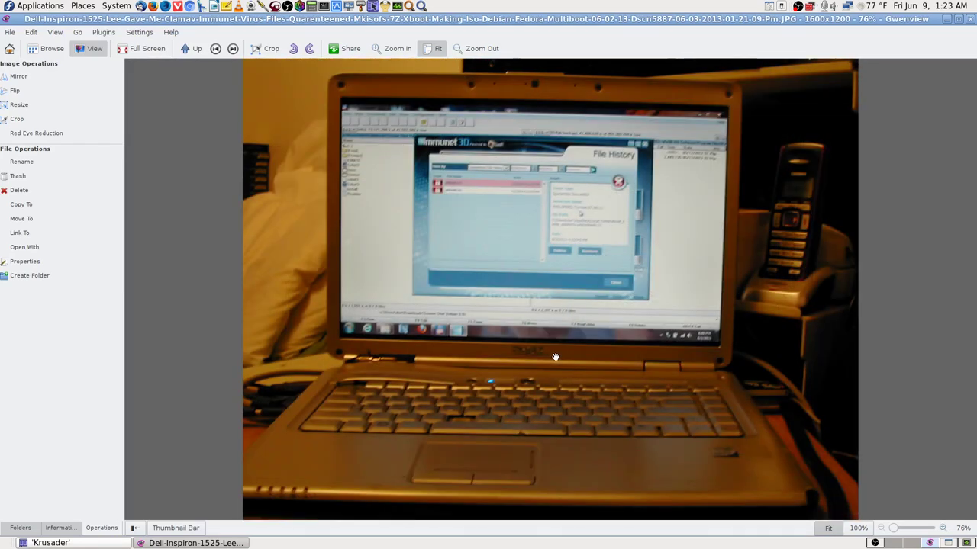
pyautogui.press('Right')
pyautogui.press('Right')
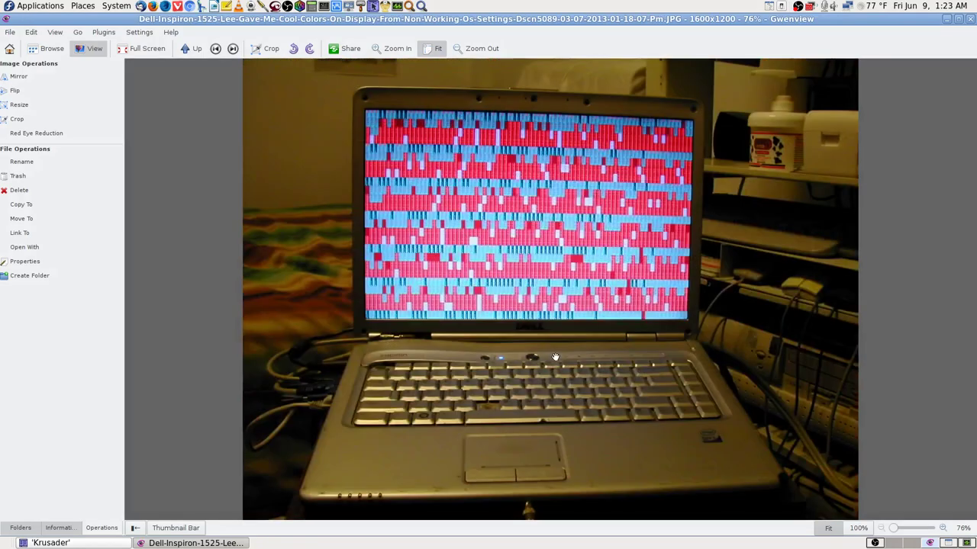
pyautogui.press('Right')
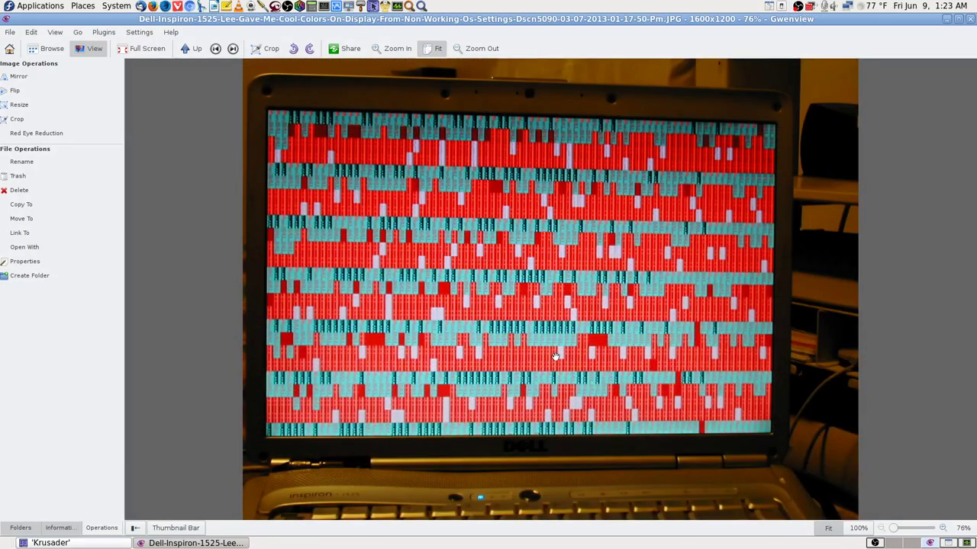
pyautogui.press('Right')
pyautogui.press('Right')
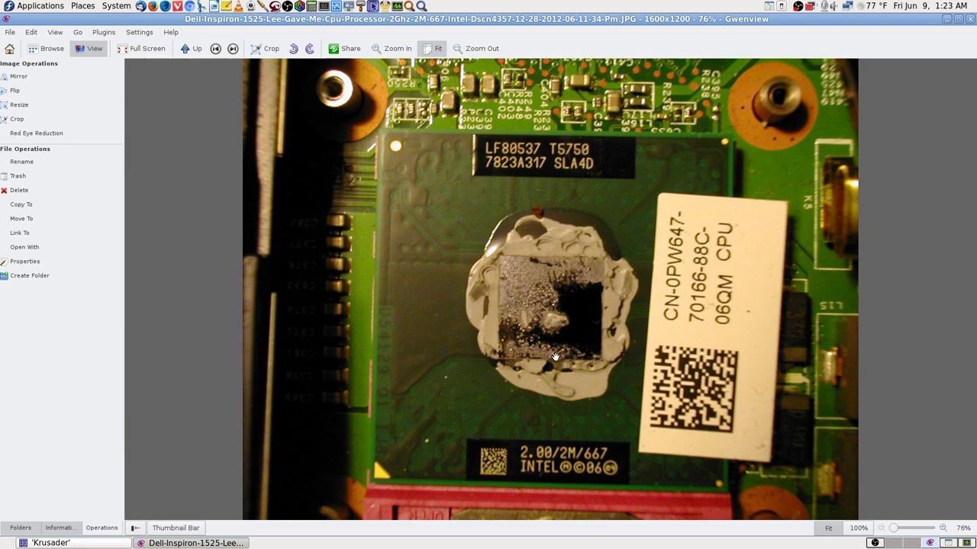
# Step: Examine the close-up photos of the laptop's processor, its empty socket and the empty memory bay
pyautogui.scroll(-1, 555, 356)
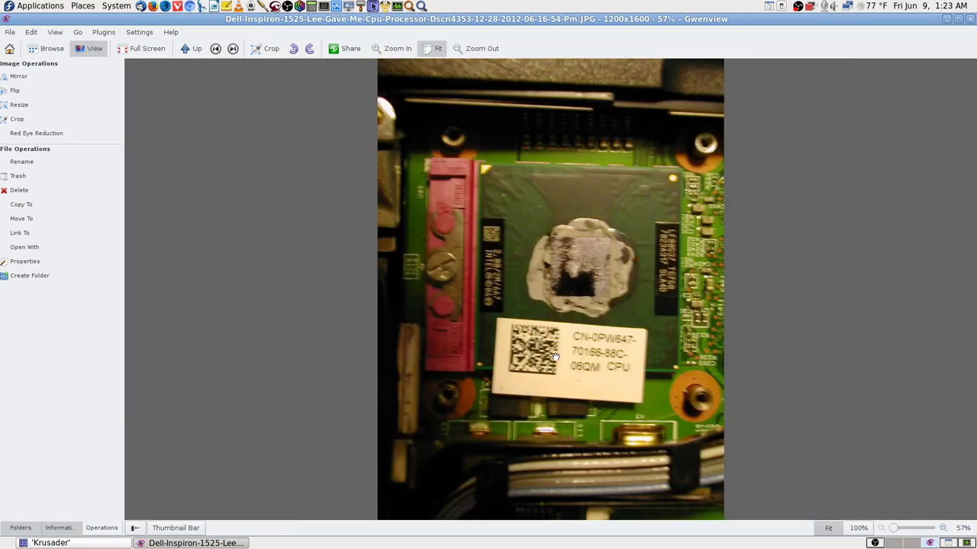
pyautogui.scroll(1, 555, 356)
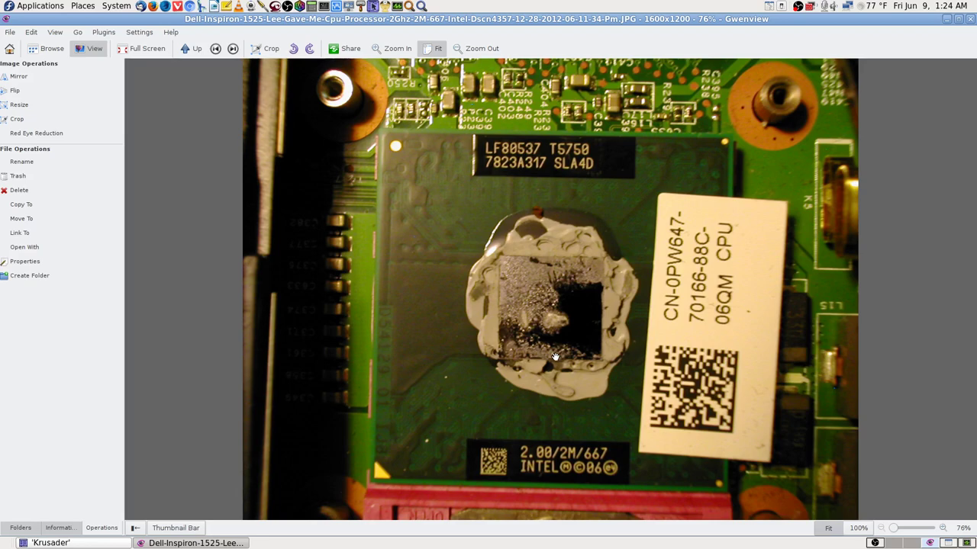
pyautogui.press('space')
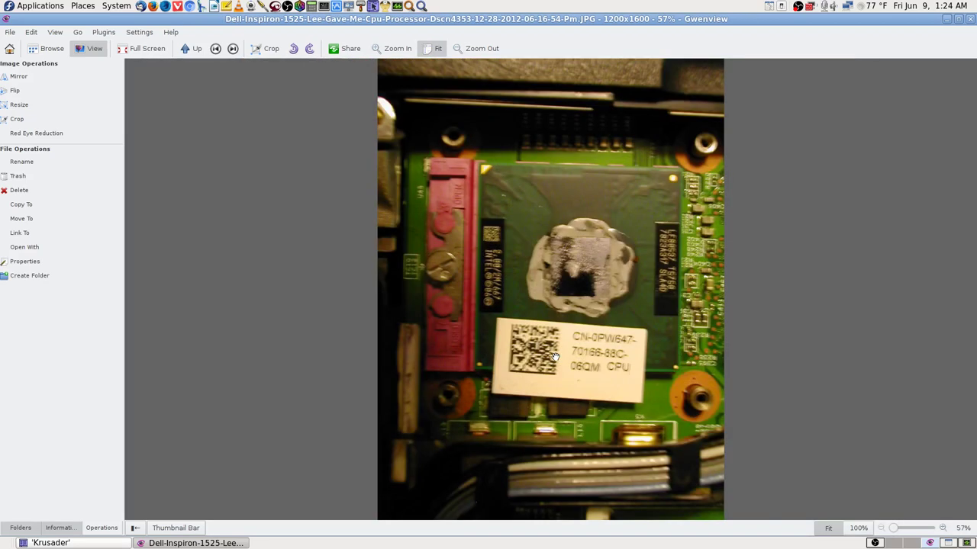
pyautogui.press('space')
pyautogui.press('space')
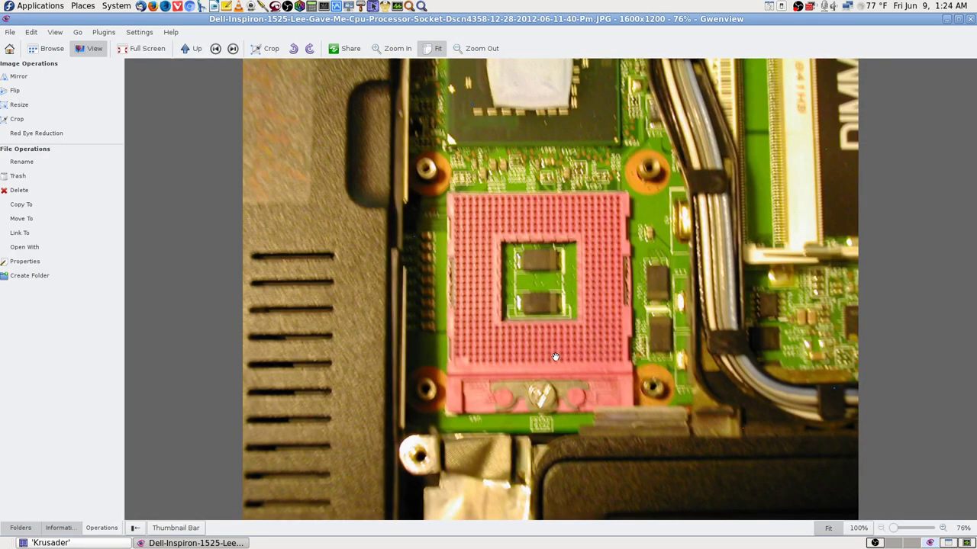
pyautogui.scroll(-1, 555, 357)
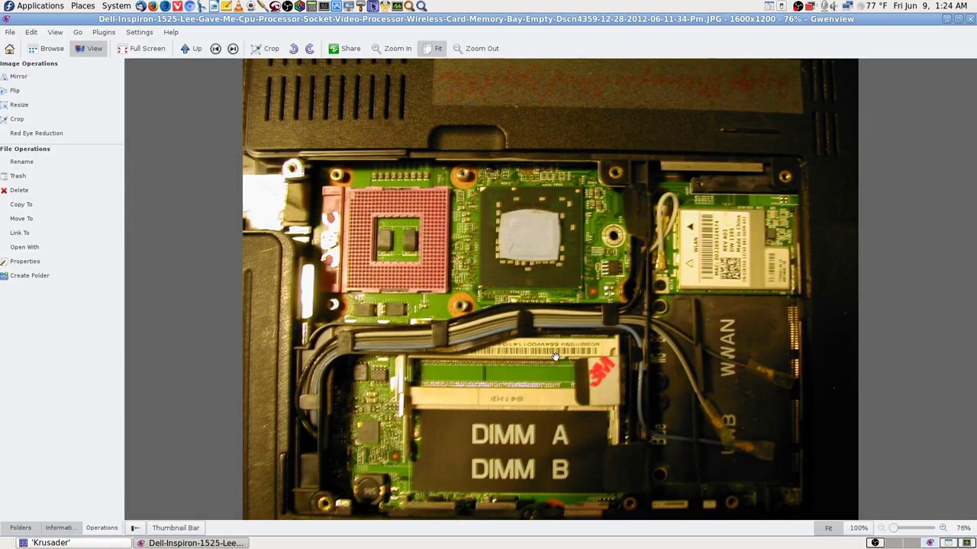
pyautogui.scroll(-1, 555, 357)
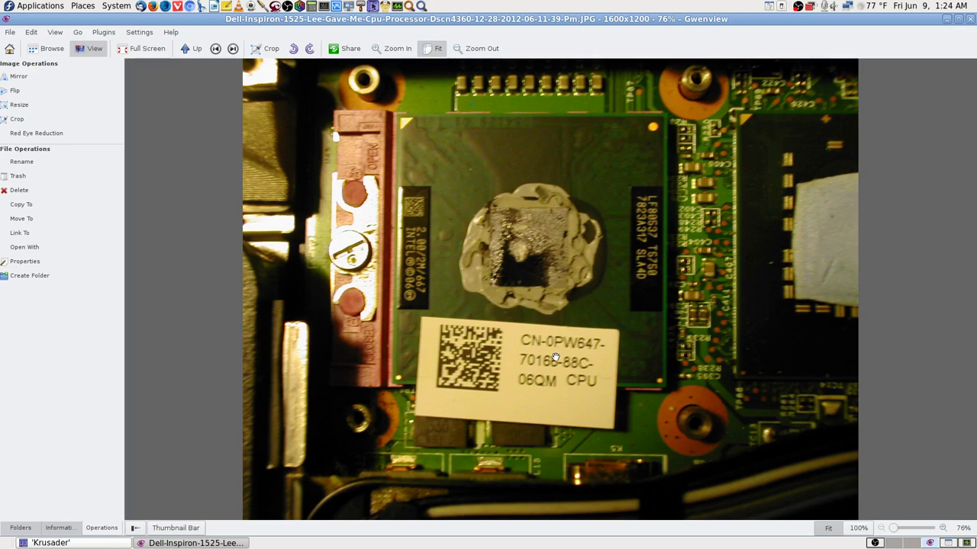
pyautogui.scroll(3, 556, 357)
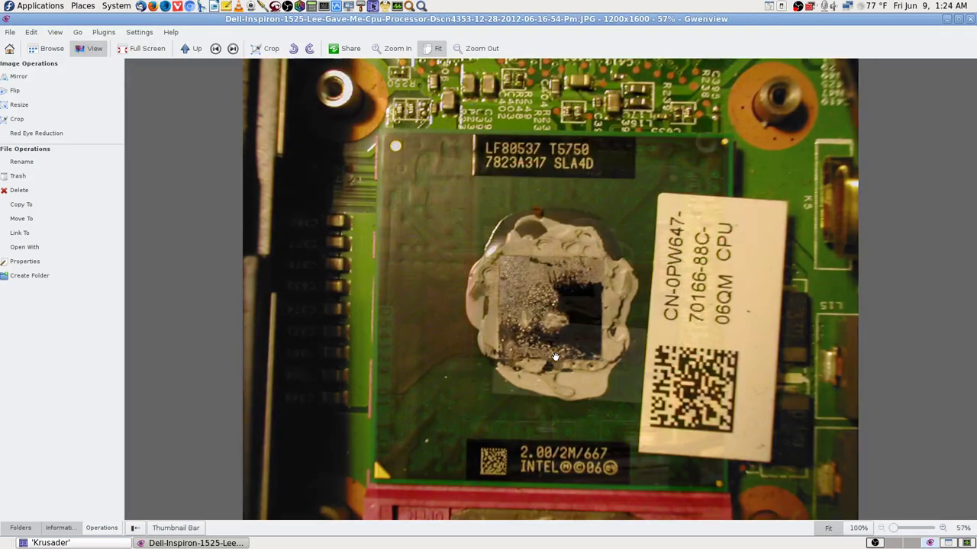
# Step: Compare the processor close-ups again and continue through the socket photos to memory bay picture Dscn4361
pyautogui.scroll(-1, 555, 357)
pyautogui.scroll(1, 556, 357)
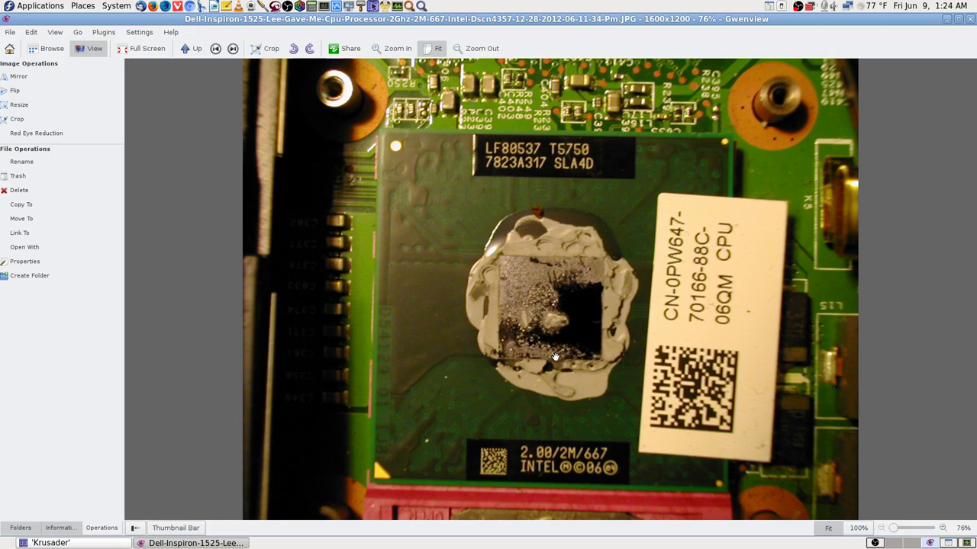
pyautogui.scroll(1, 555, 357)
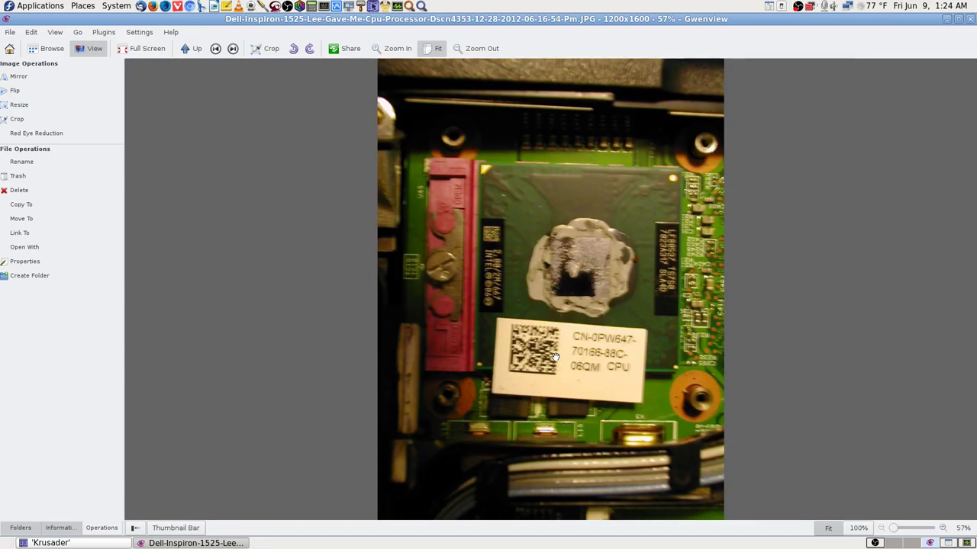
pyautogui.scroll(-1, 555, 357)
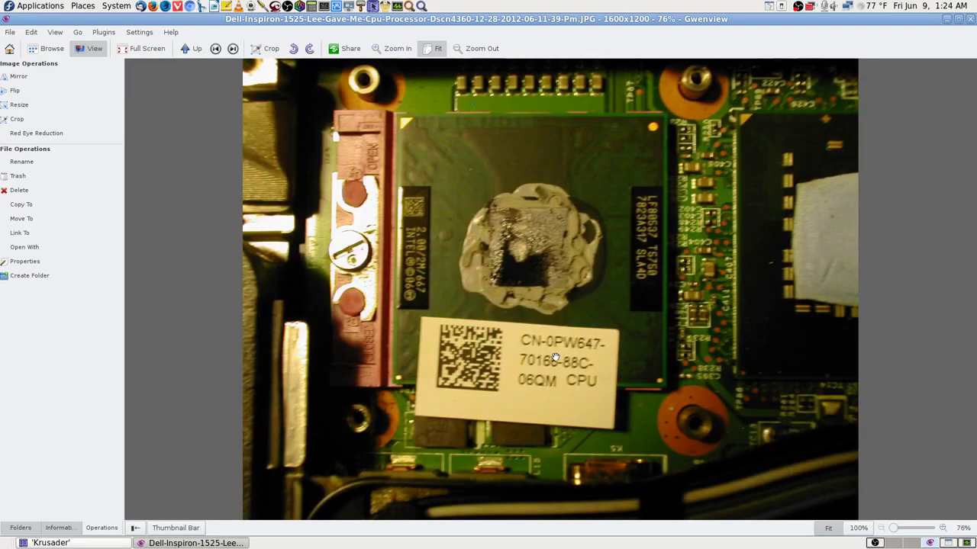
pyautogui.scroll(-1, 556, 356)
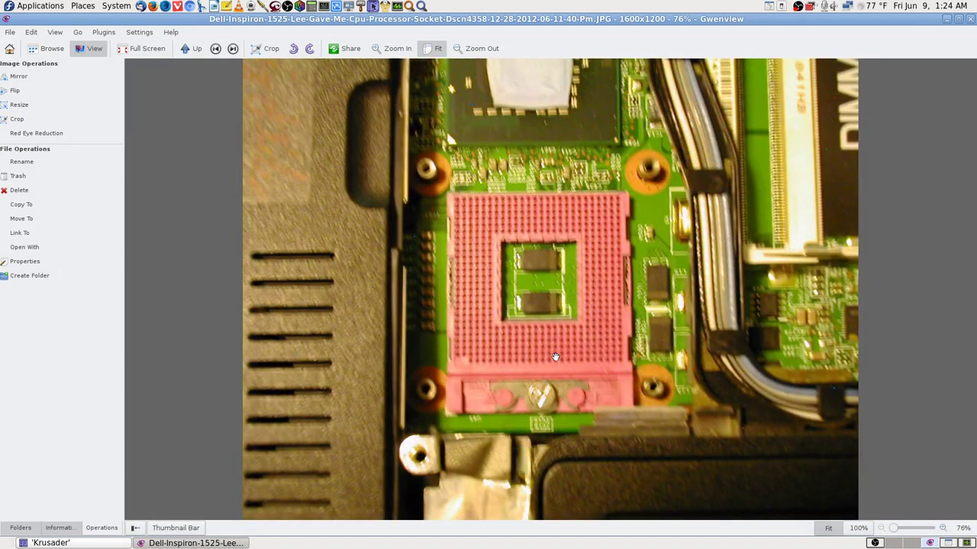
pyautogui.scroll(-1, 556, 357)
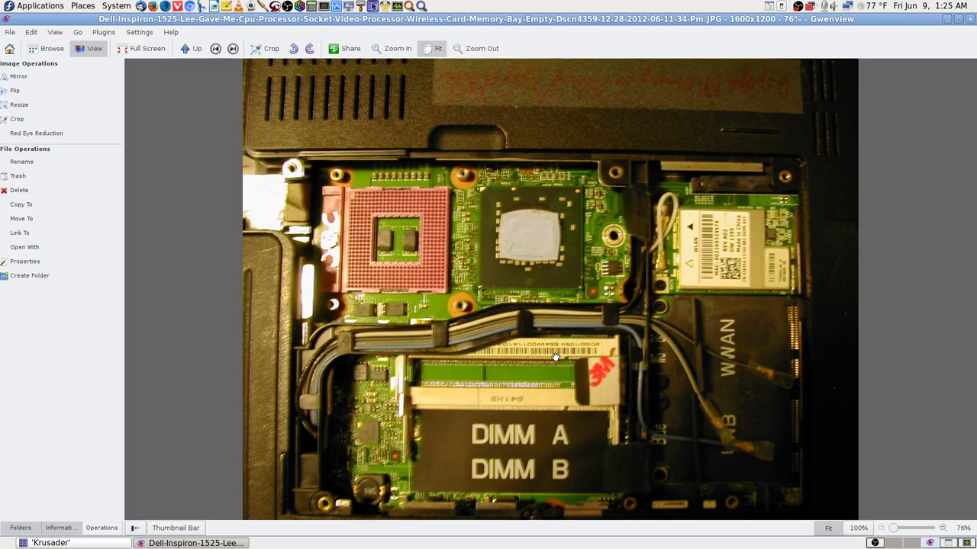
pyautogui.scroll(-1, 556, 357)
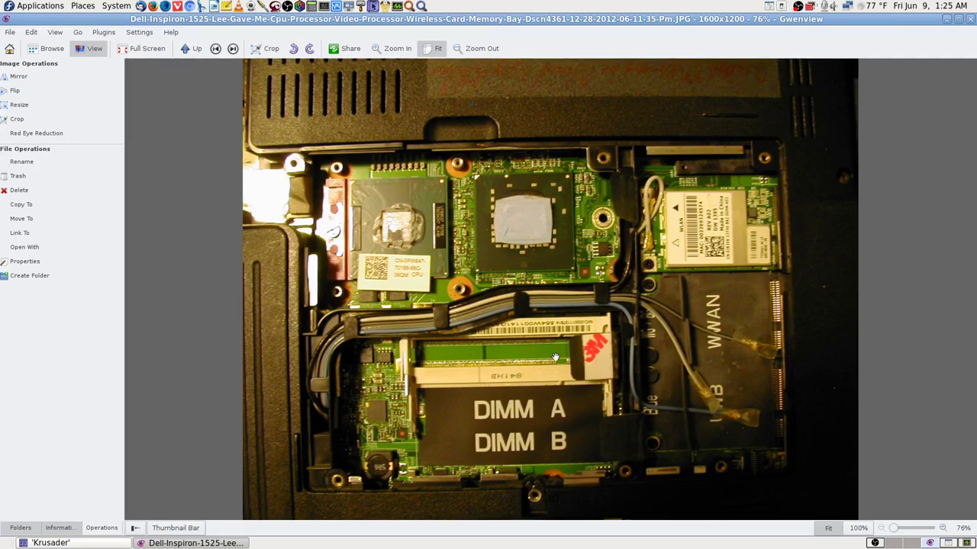
# Step: Page through the photos of the display crash in Kdenlive up to picture Dscn6009
pyautogui.scroll(-1, 556, 357)
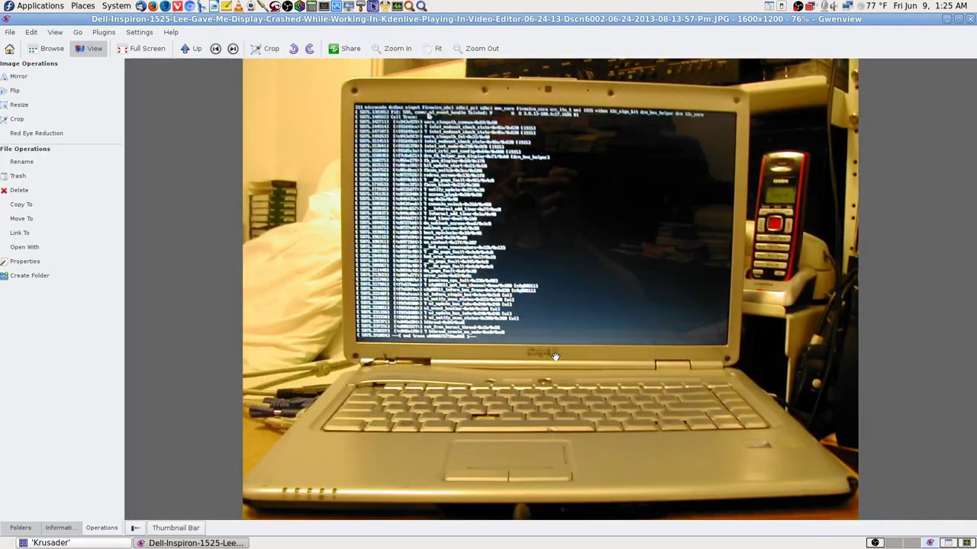
pyautogui.scroll(-2, 555, 356)
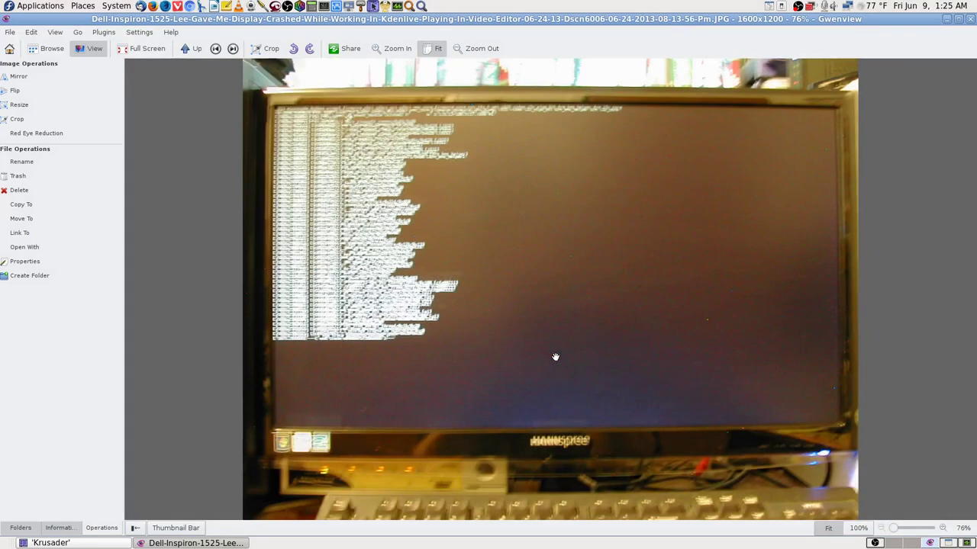
pyautogui.scroll(-3, 556, 356)
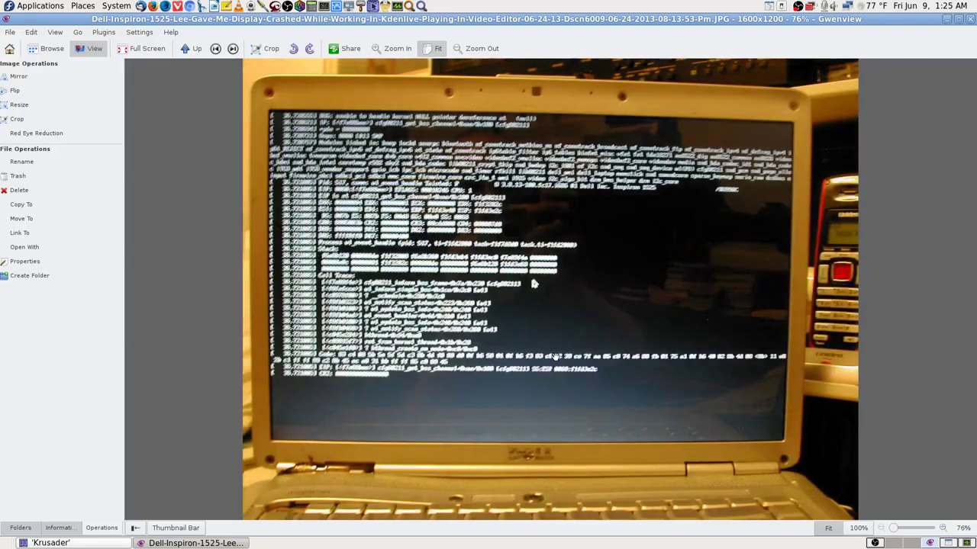
# Step: Page past the remaining Kdenlive display crash photos to the GSmartControl drive information pictures, up to Dscn4427
pyautogui.scroll(-4, 556, 357)
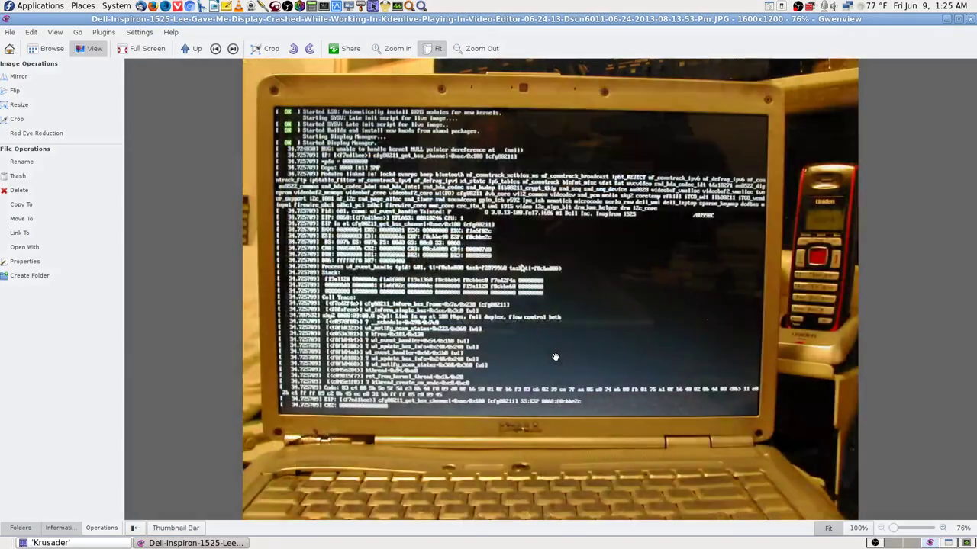
pyautogui.scroll(-4, 556, 356)
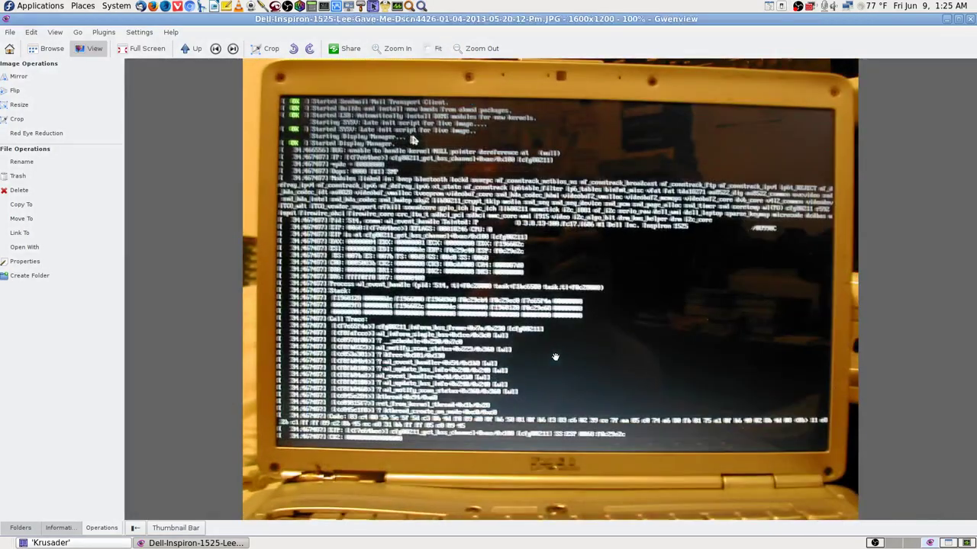
pyautogui.scroll(-4, 555, 357)
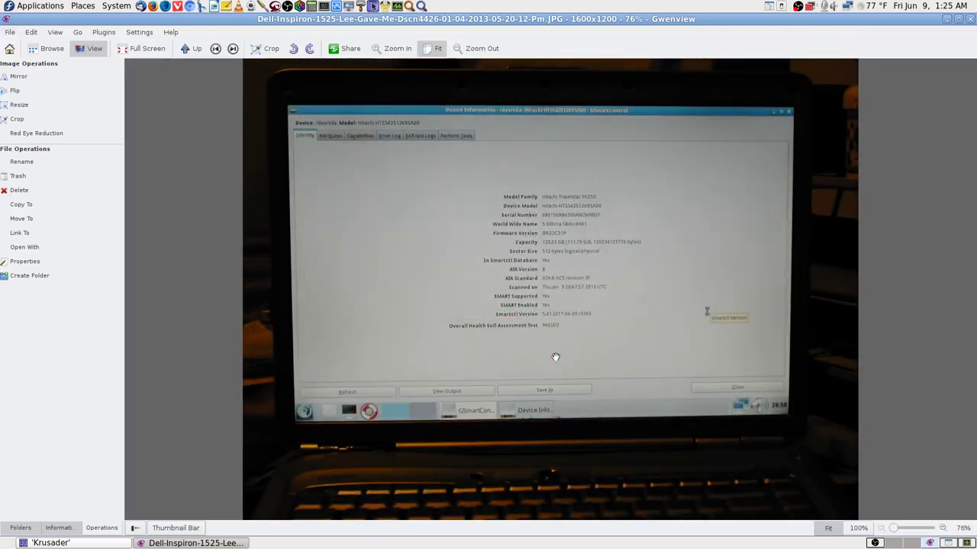
pyautogui.scroll(-1, 556, 356)
pyautogui.scroll(1, 556, 356)
pyautogui.press('space')
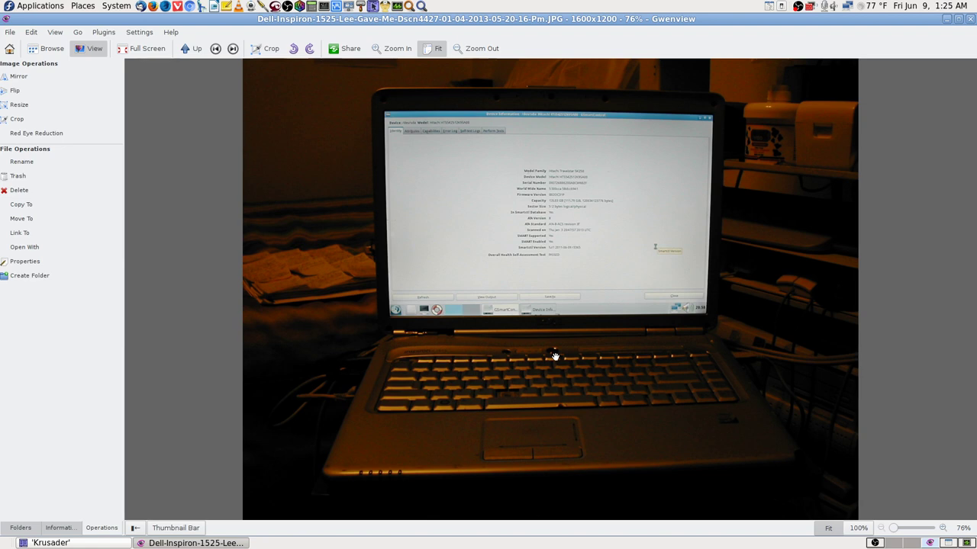
# Step: View keyboard close-up Dscn4428, recheck it, and continue through the Parted Magic partition editor photos to Dscn4430
pyautogui.press('space')
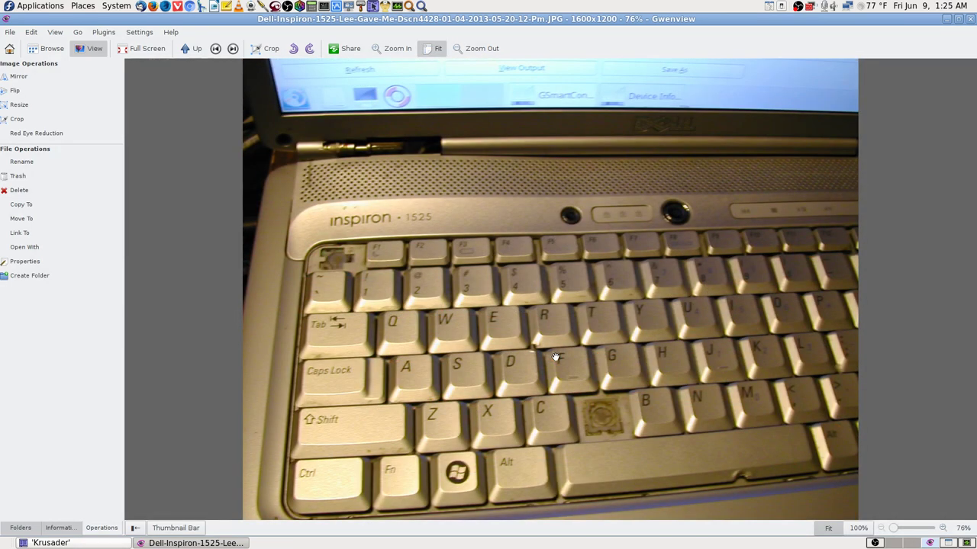
pyautogui.press('space')
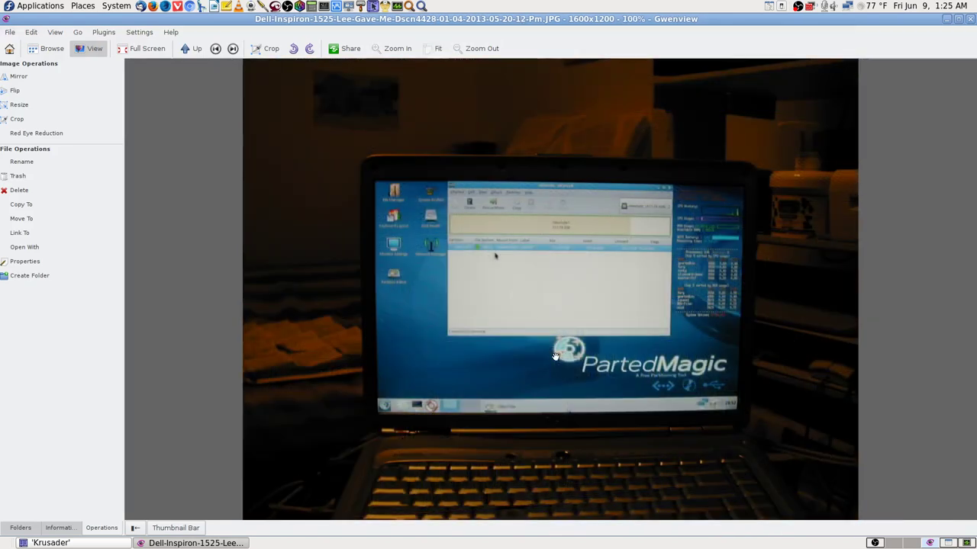
pyautogui.press('BackSpace')
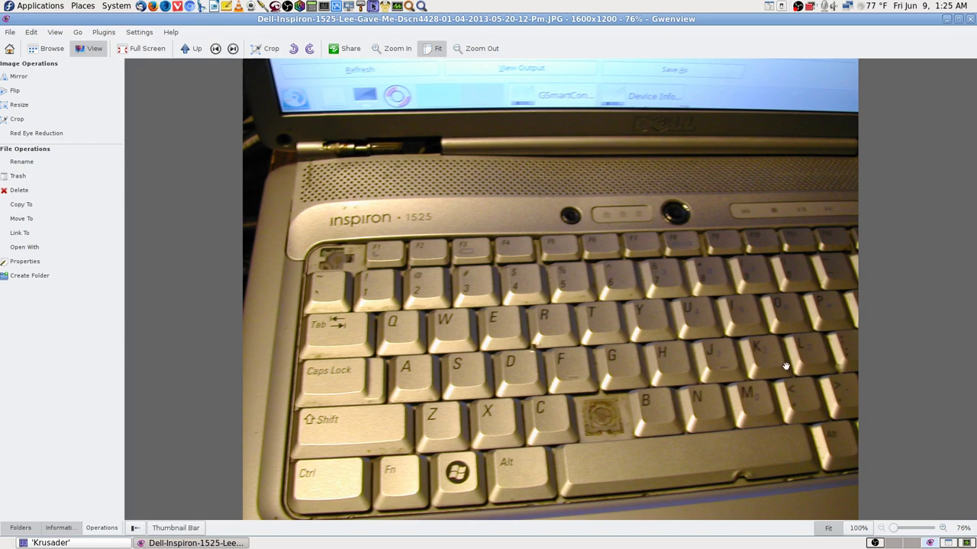
pyautogui.press('Right')
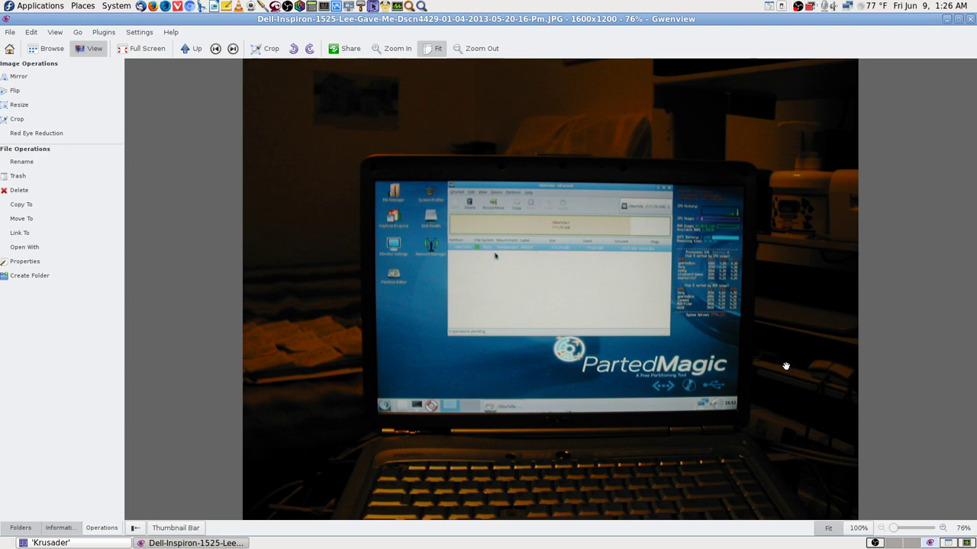
pyautogui.press('space')
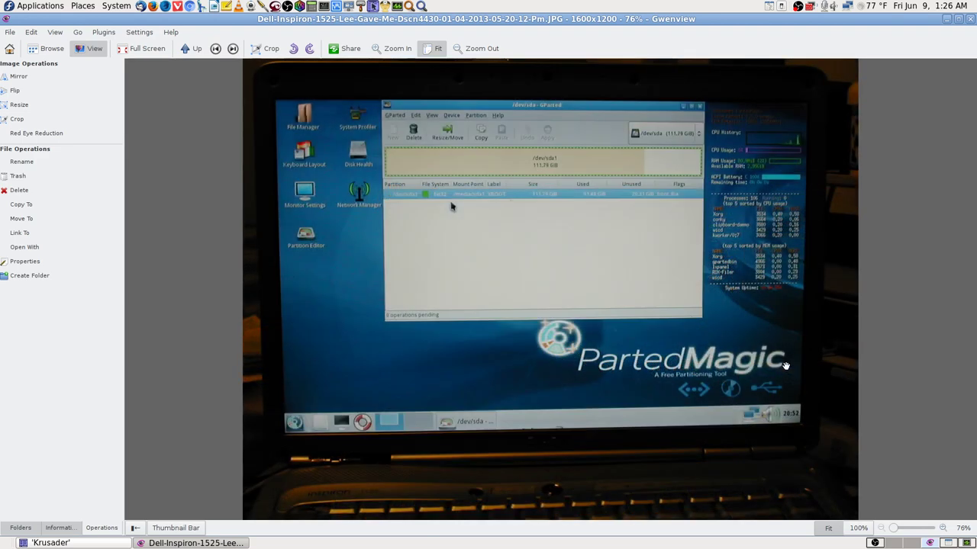
# Step: Page through the Memtest86+ memory test photos from Dscn5208 to Dscn5210
pyautogui.press('space')
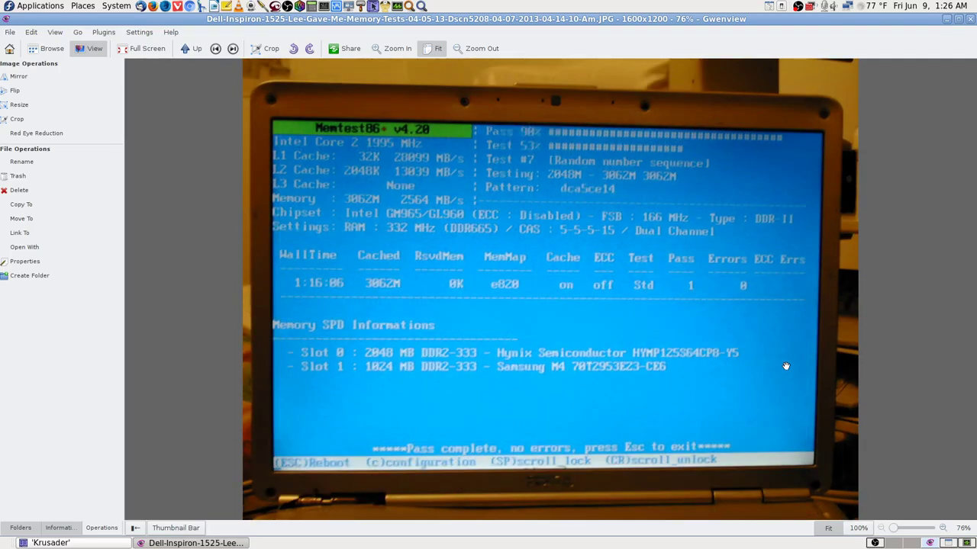
pyautogui.press('space')
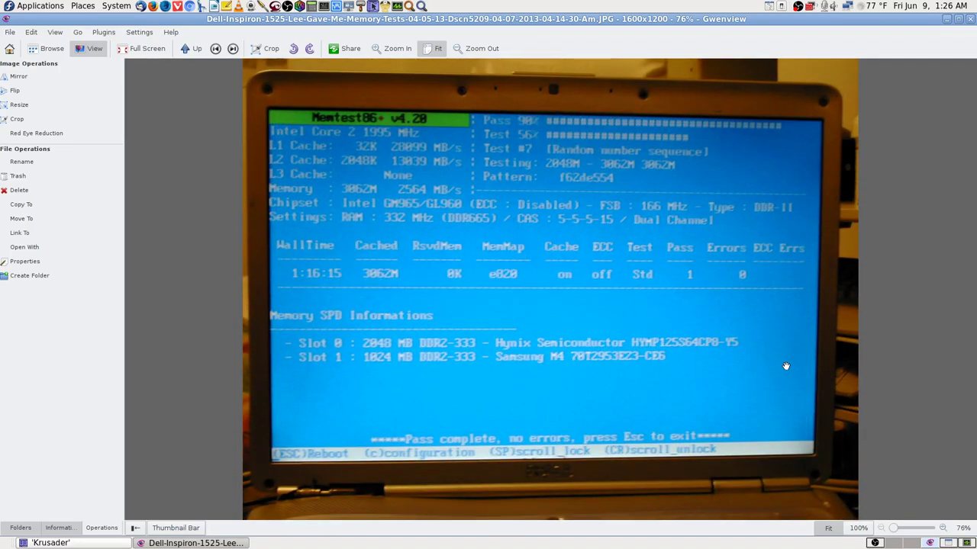
pyautogui.press('space')
pyautogui.press('space')
pyautogui.press('space')
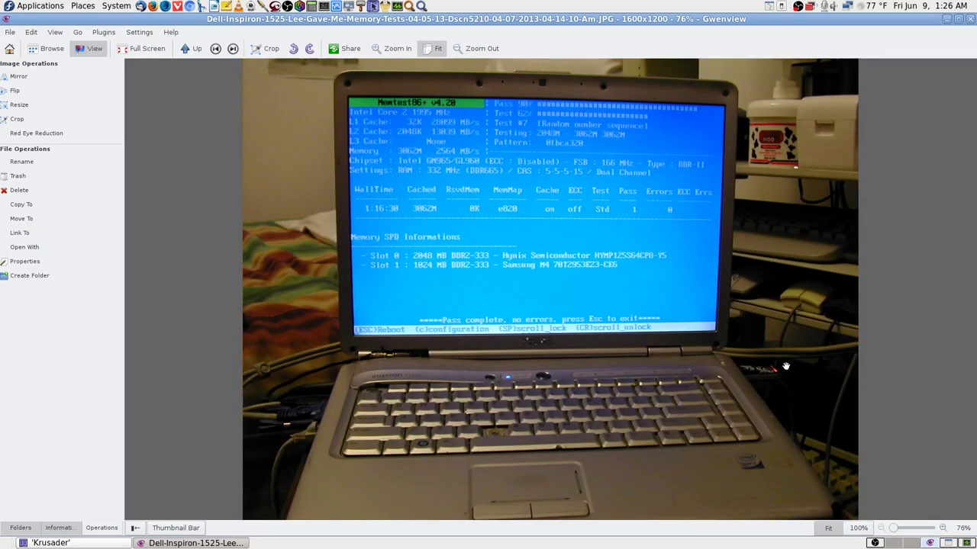
# Step: View the Firefox add-on photos of the SlamDunk Savings extension, Dscn5962 to Dscn5964
pyautogui.press('space')
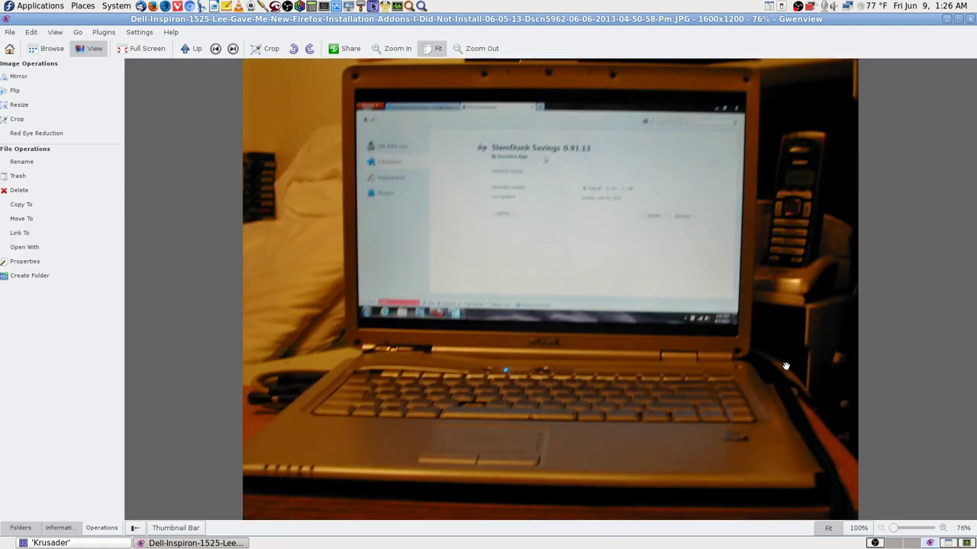
pyautogui.press('space')
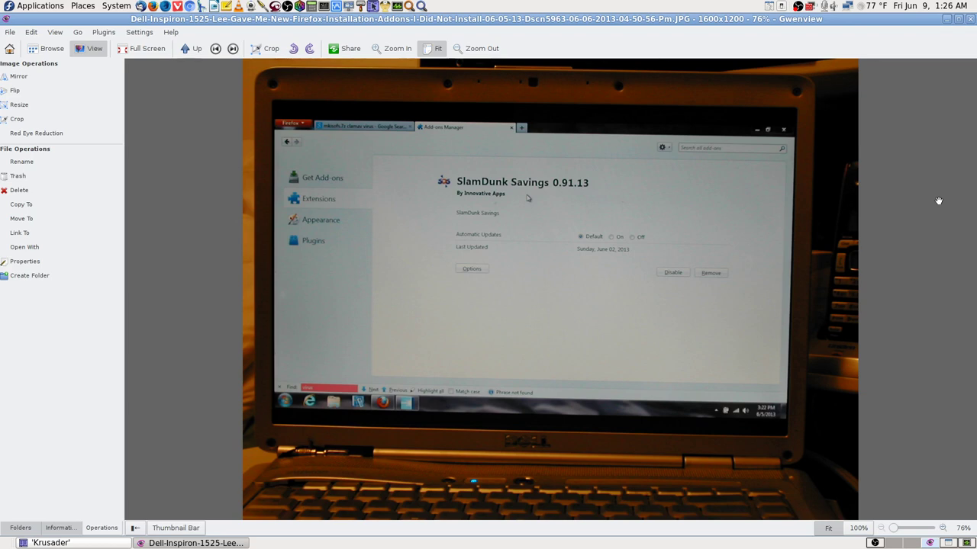
pyautogui.scroll(-1, 939, 200)
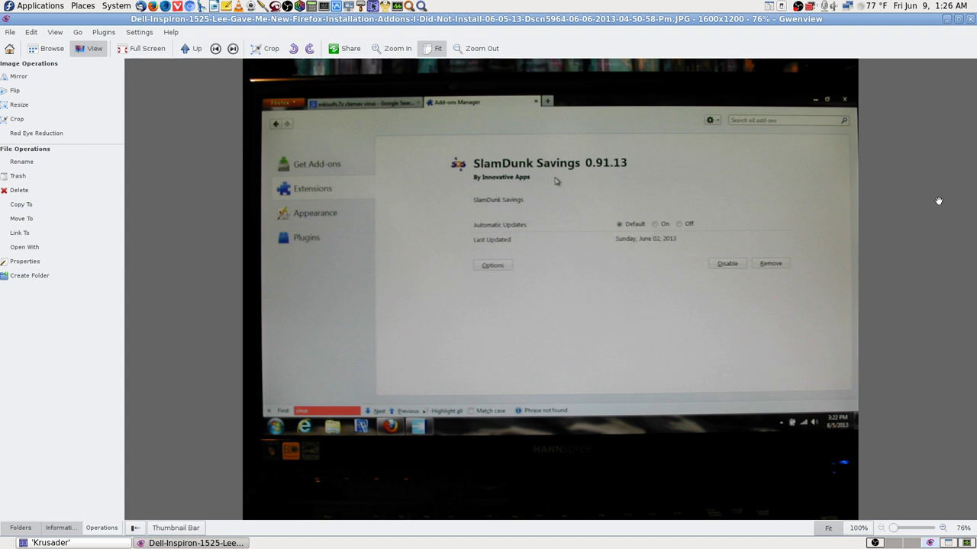
# Step: Page through the Kaspersky Rescue Disk scan photos up to picture Dscn5970
pyautogui.scroll(-1, 938, 201)
pyautogui.scroll(-1, 938, 201)
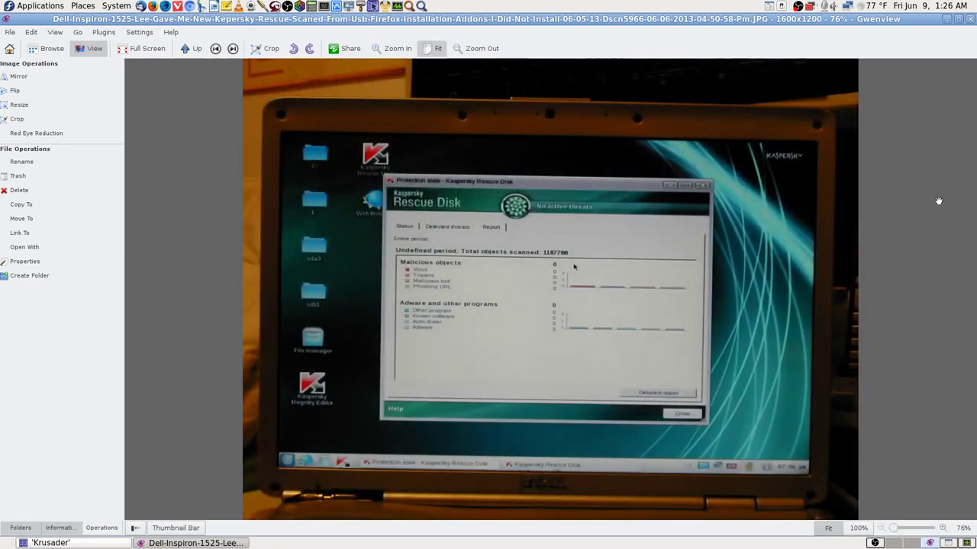
pyautogui.scroll(-3, 938, 201)
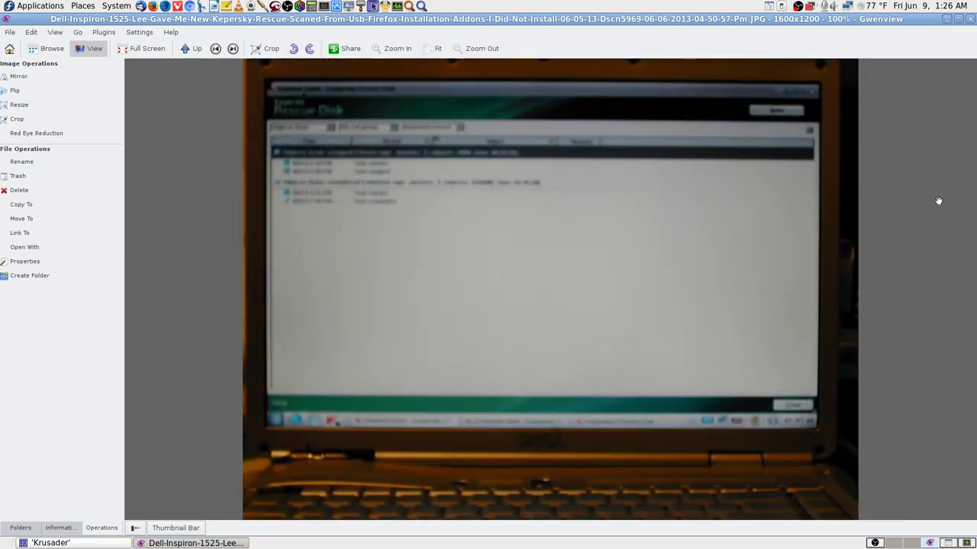
pyautogui.scroll(-1, 938, 201)
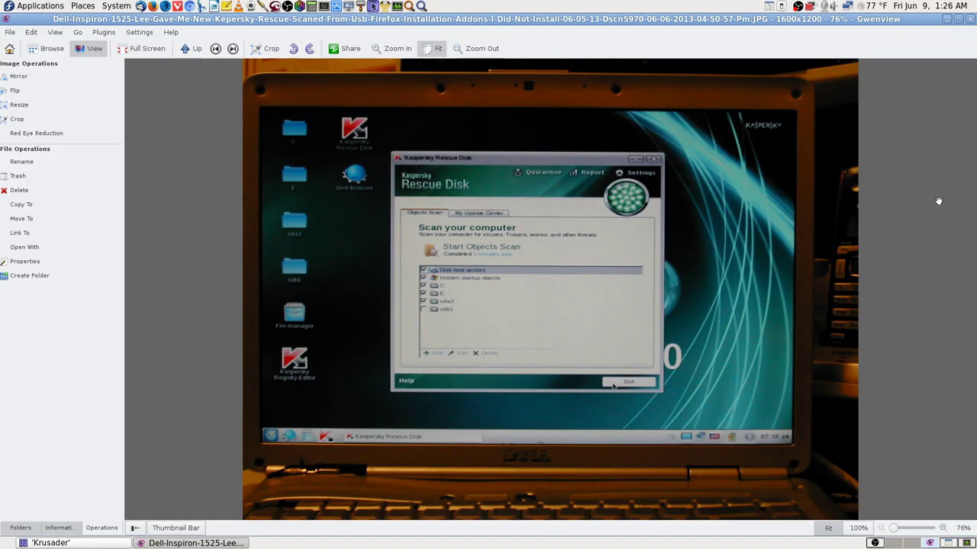
# Step: Page past the DRBL display error video and the video processor photo, and look through the Windows 7 homegroup information photos
pyautogui.scroll(-1, 939, 201)
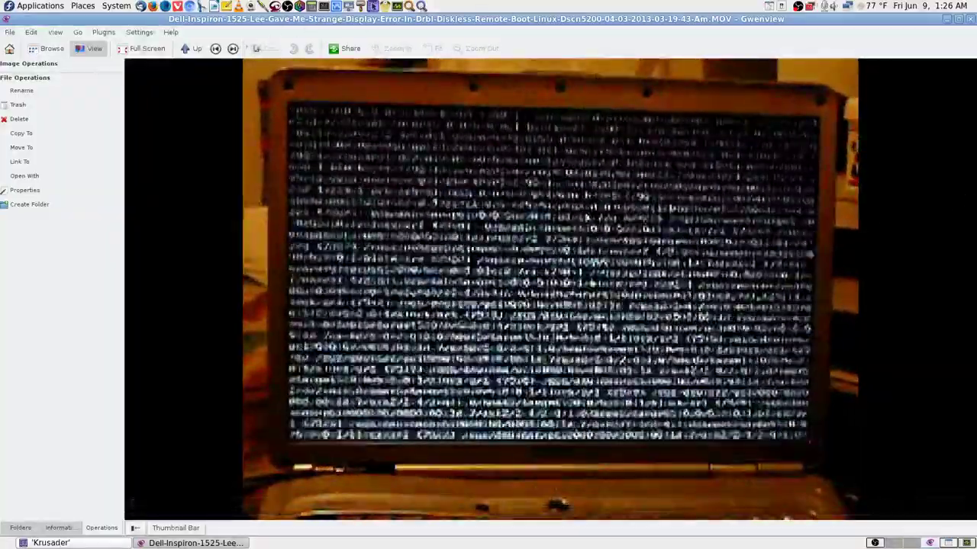
pyautogui.press('space')
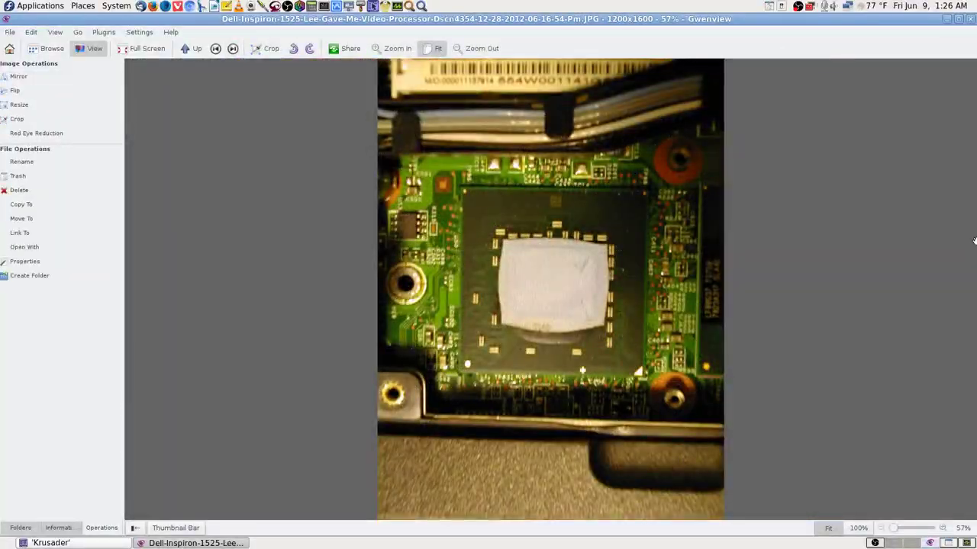
pyautogui.press('space')
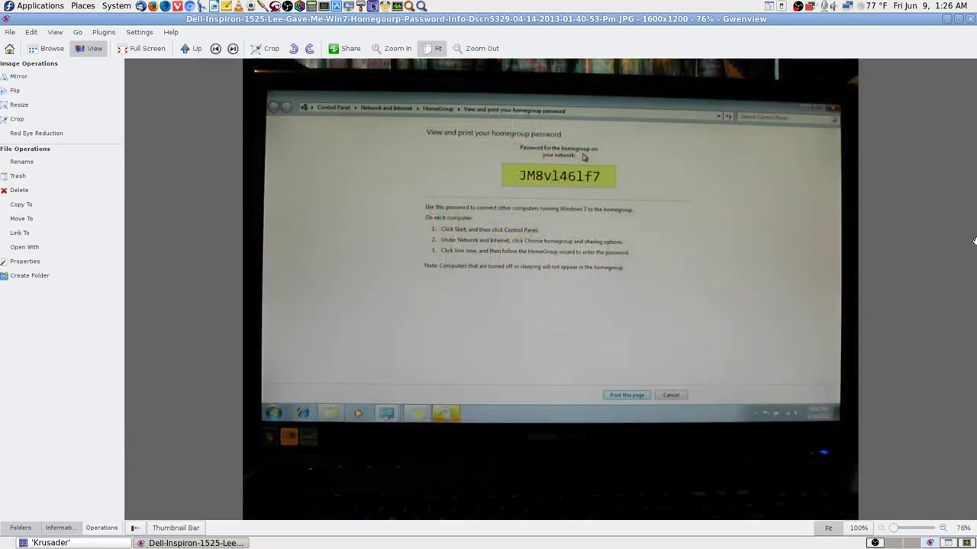
pyautogui.press('space')
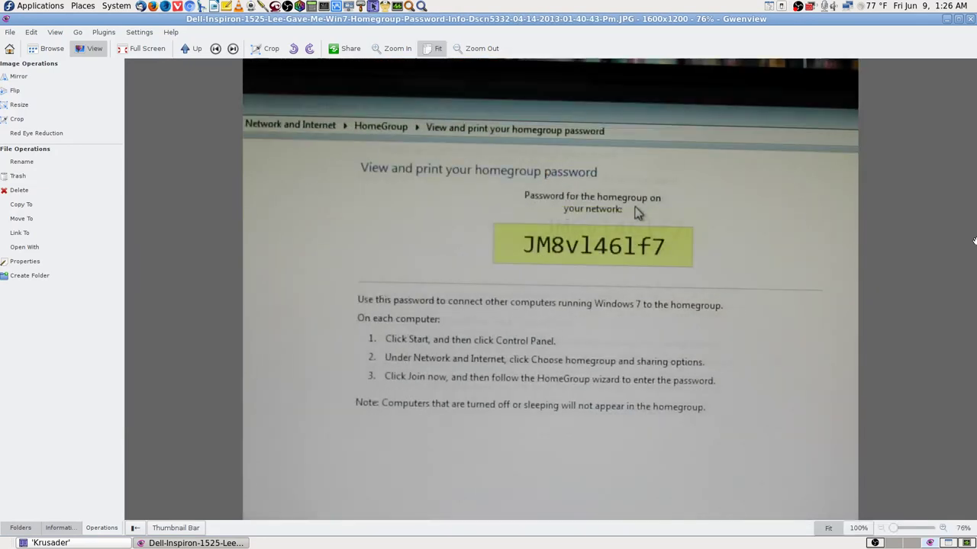
pyautogui.press('BackSpace')
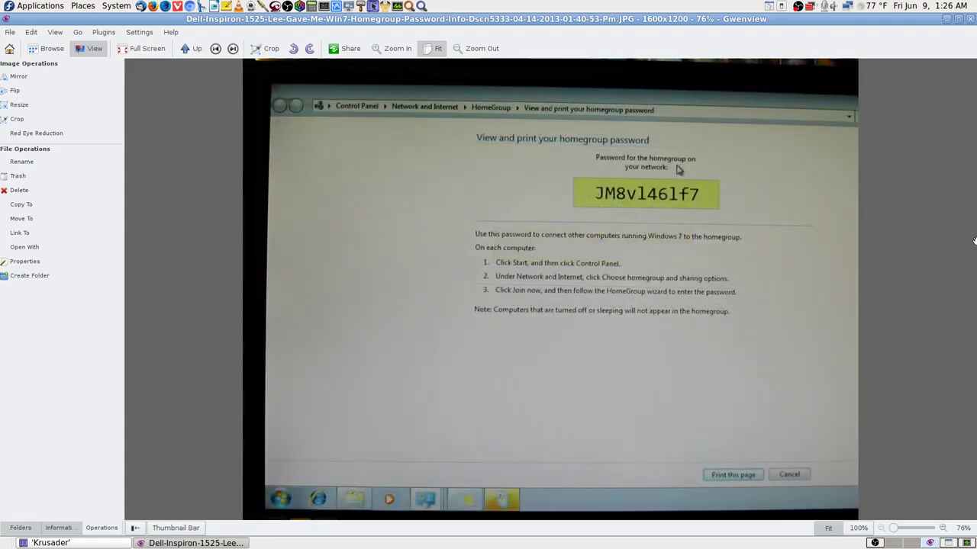
pyautogui.press('space')
pyautogui.press('space')
pyautogui.press('space')
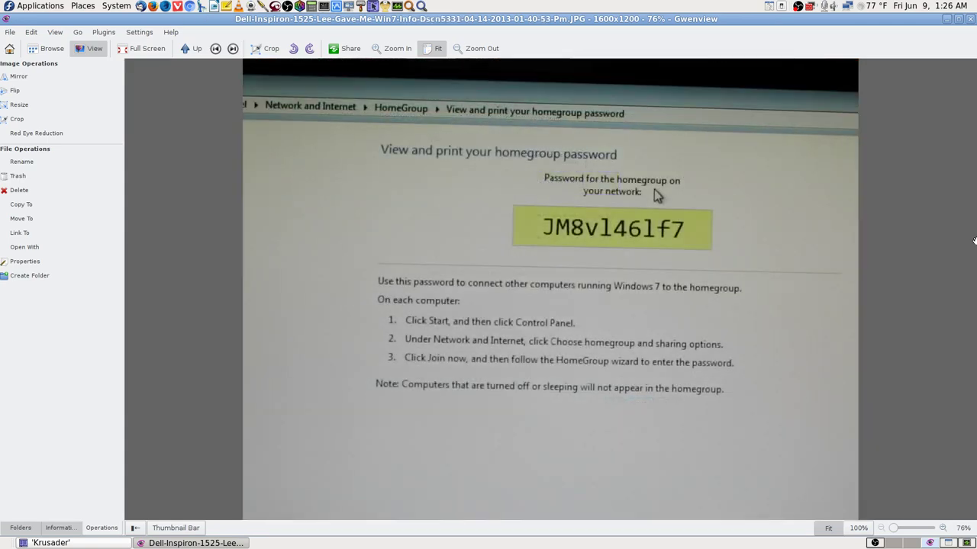
# Step: Compare the Windows Boot Manager photos Dscn5335 to Dscn5337 by paging back and forth between them
pyautogui.press('space')
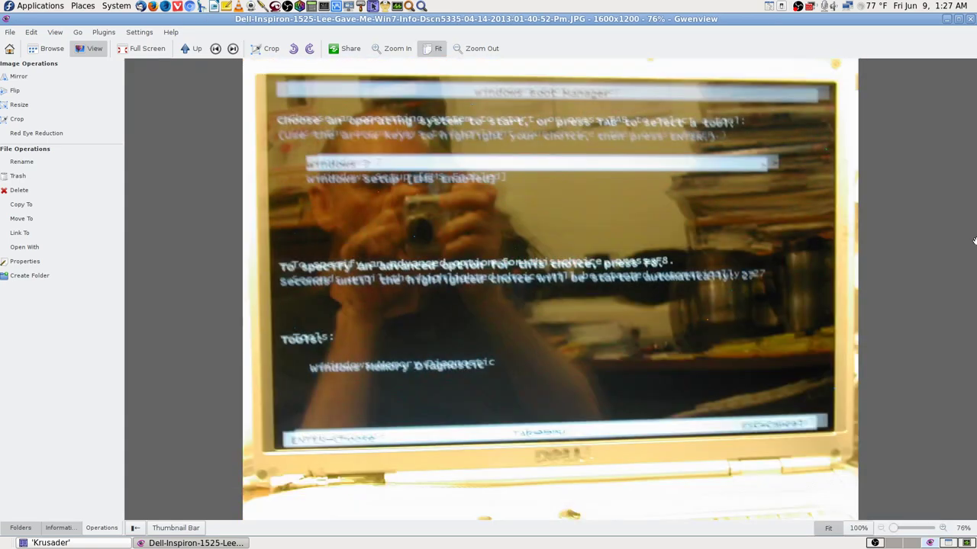
pyautogui.press('space')
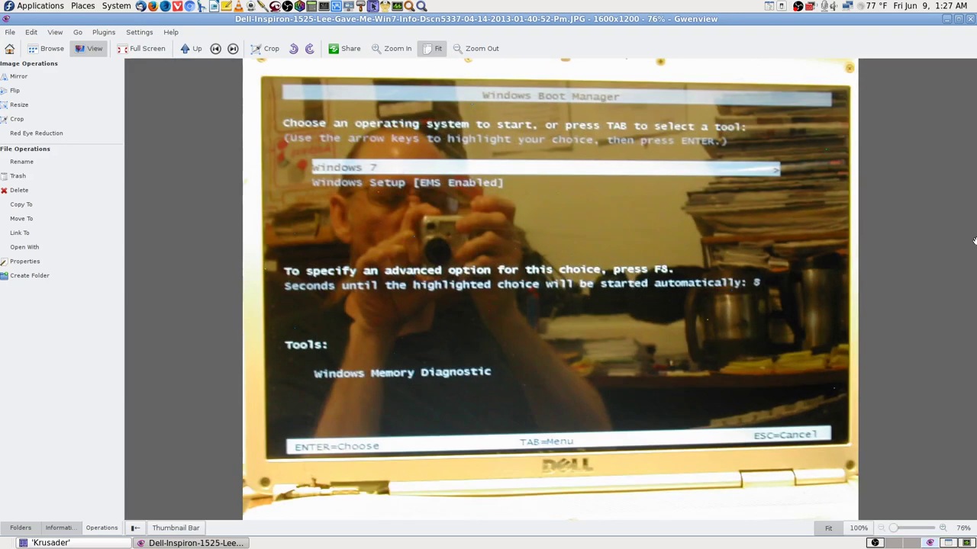
pyautogui.press('space')
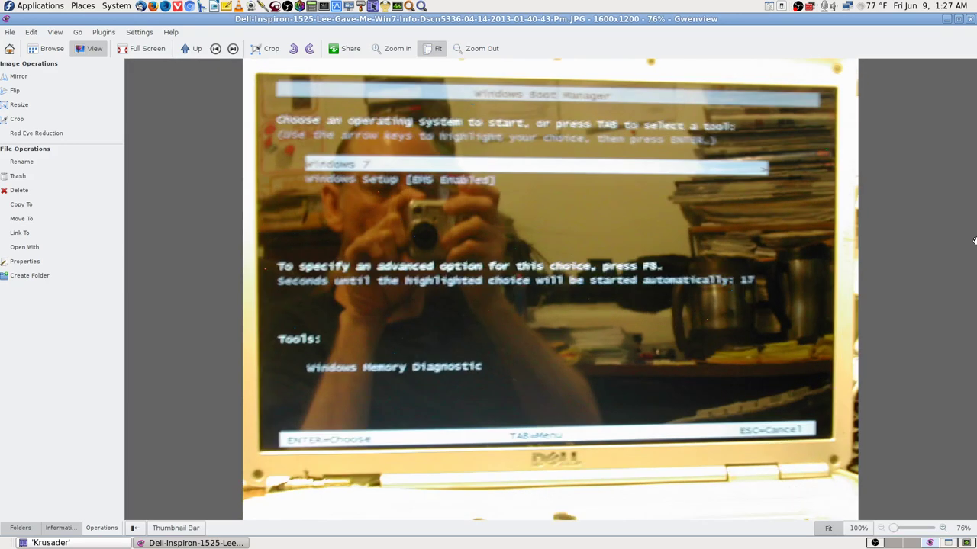
pyautogui.press('BackSpace')
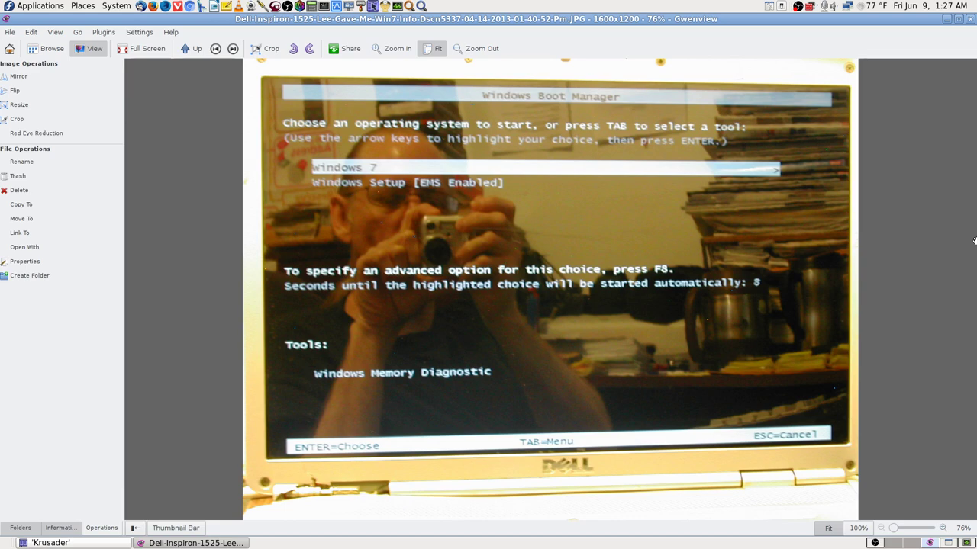
pyautogui.press('space')
pyautogui.press('BackSpace')
pyautogui.press('BackSpace')
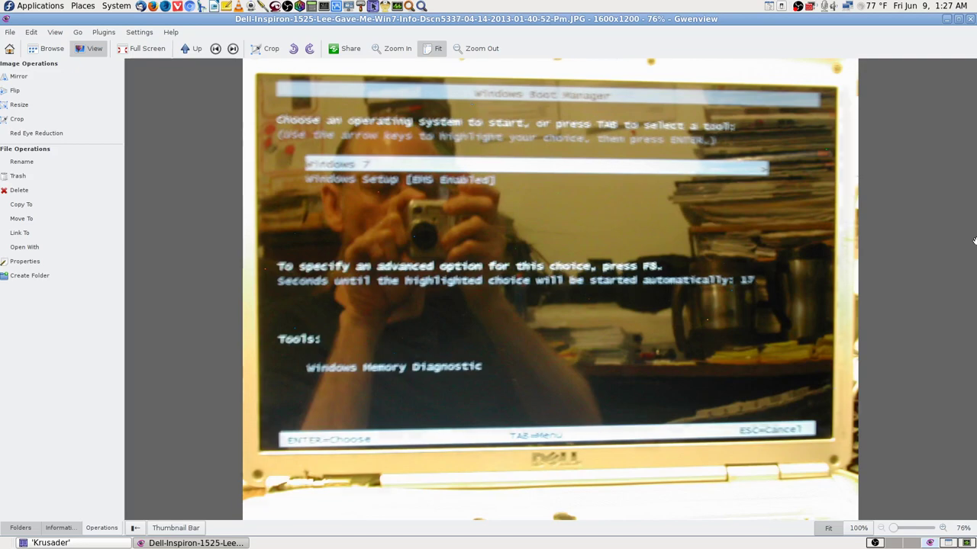
# Step: Page through the Windows 7 update and login screen photos to activation picture Dscn5341
pyautogui.press('space')
pyautogui.press('space')
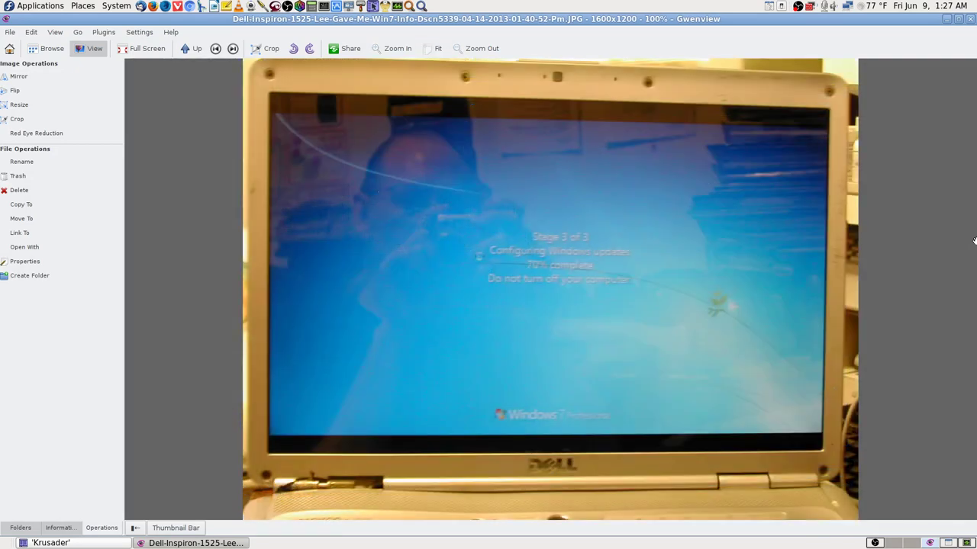
pyautogui.press('space')
pyautogui.press('space')
pyautogui.press('BackSpace')
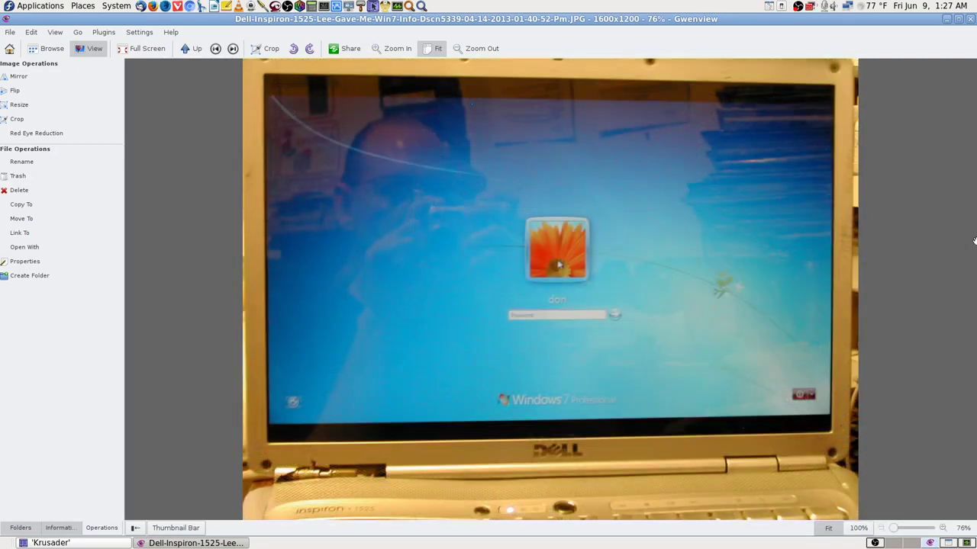
pyautogui.press('space')
pyautogui.press('space')
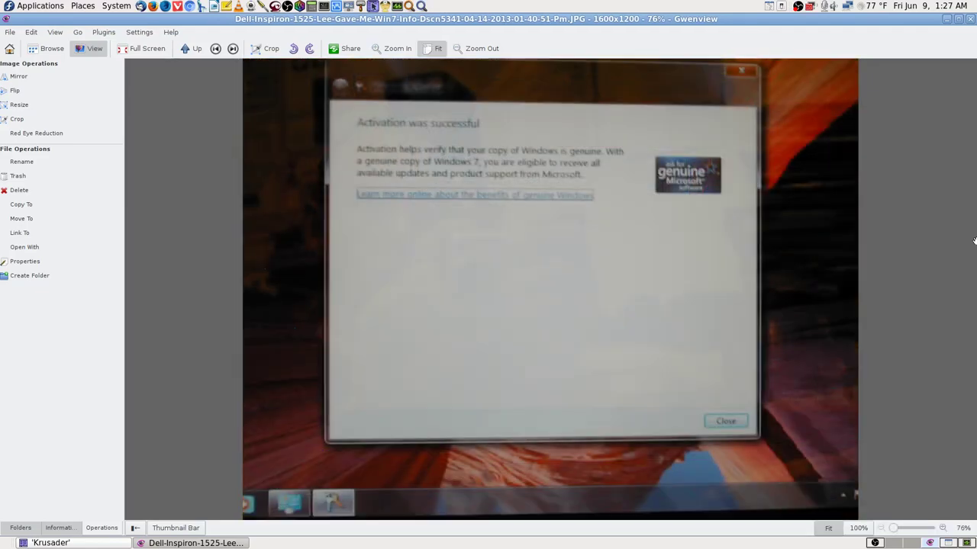
# Step: Continue past the Windows 7 photos to wireless card pictures Dscn4355 and Dscn4356, and on to Avast boot-time scan photo P1010001
pyautogui.press('space')
pyautogui.press('space')
pyautogui.press('space')
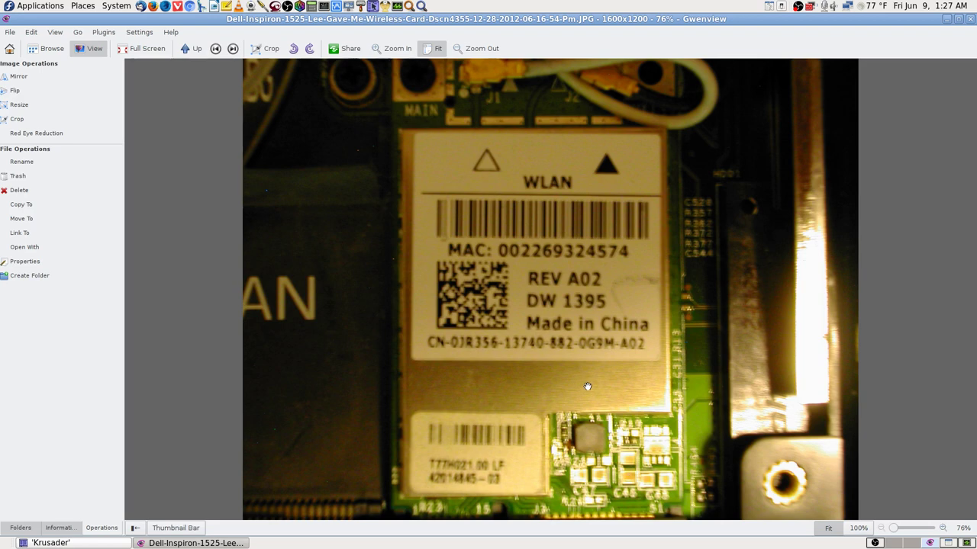
pyautogui.press('space')
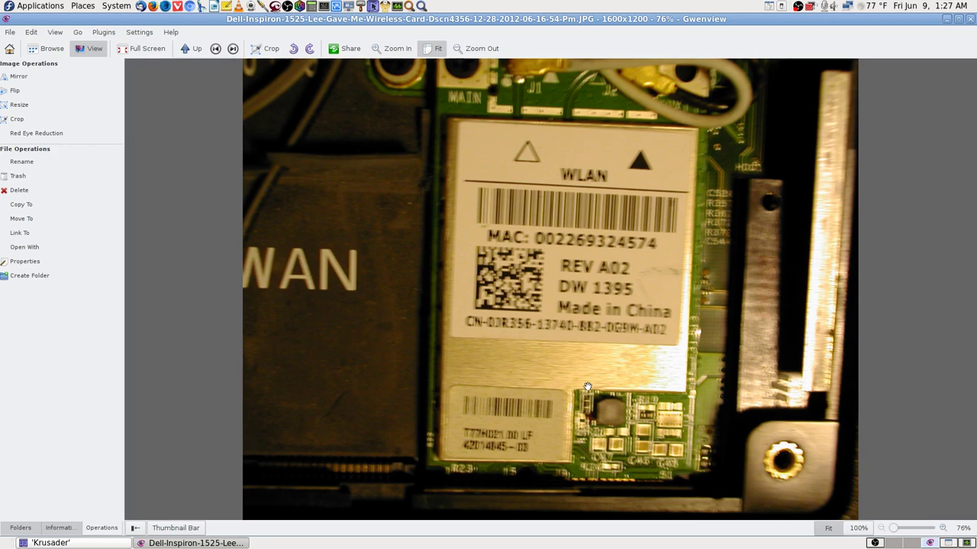
pyautogui.press('space')
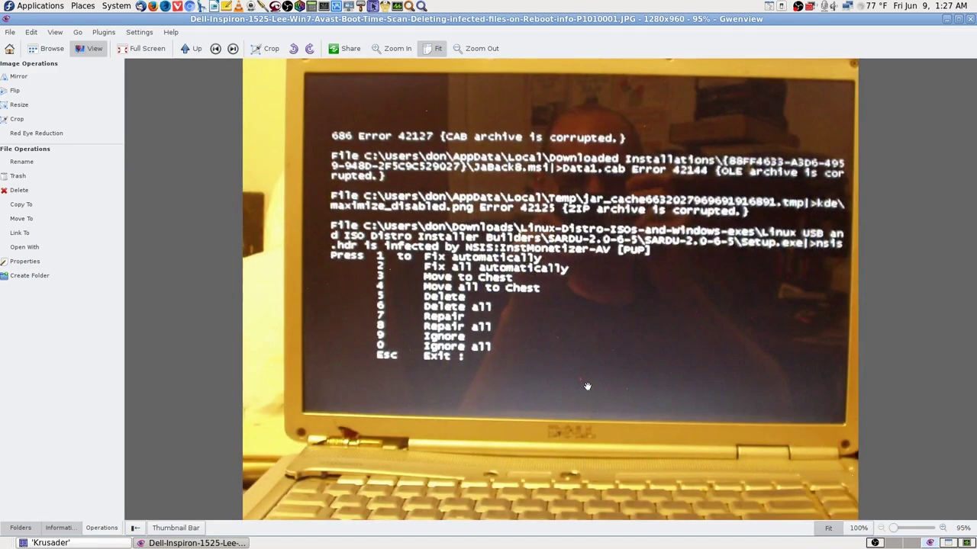
# Step: Page through the Avast boot-time scan photos past P1010004 to the first Automatic Bug Reporting Tool screenshot
pyautogui.press('space')
pyautogui.press('space')
pyautogui.press('space')
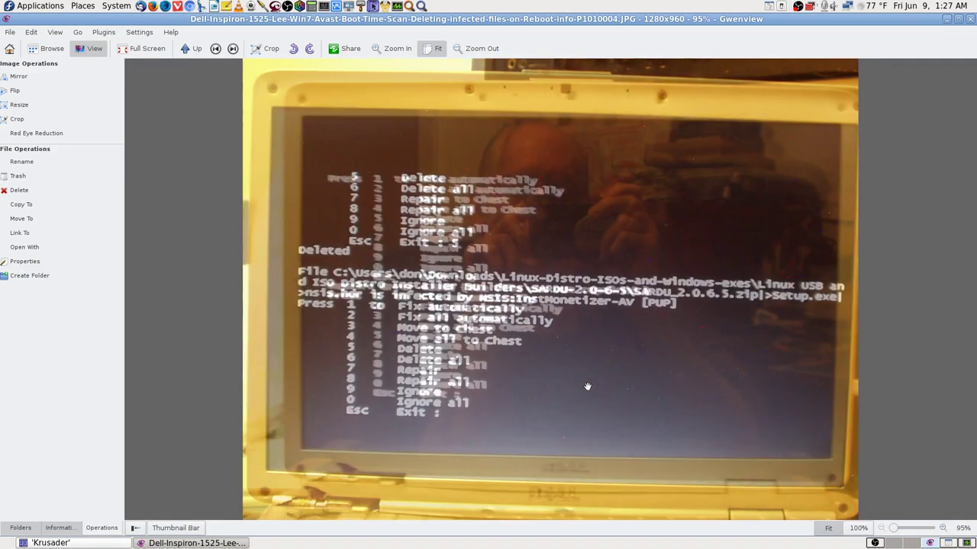
pyautogui.press('space')
pyautogui.press('space')
pyautogui.press('space')
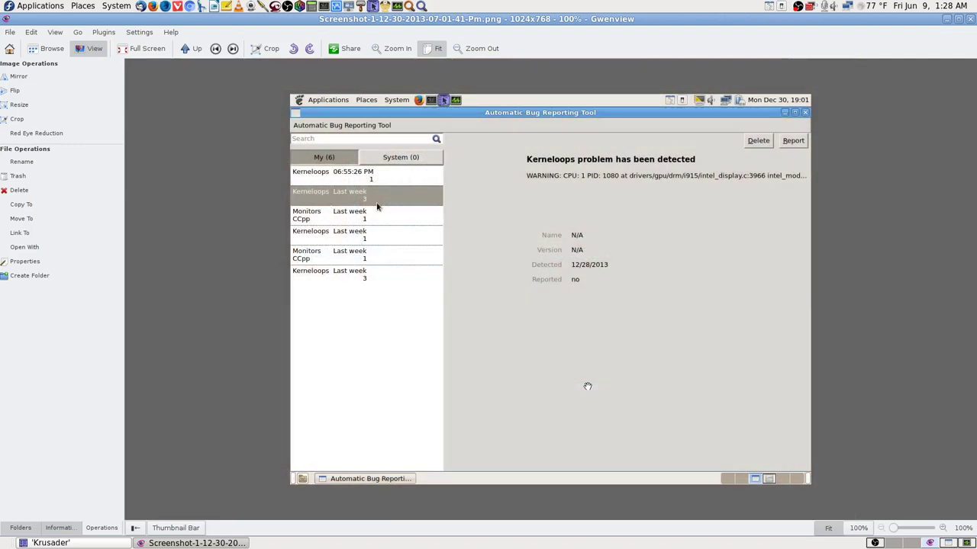
# Step: Page through the remaining Automatic Bug Reporting Tool screenshots and on to XBMC photos Dscn6241 and Dscn6243
pyautogui.press('space')
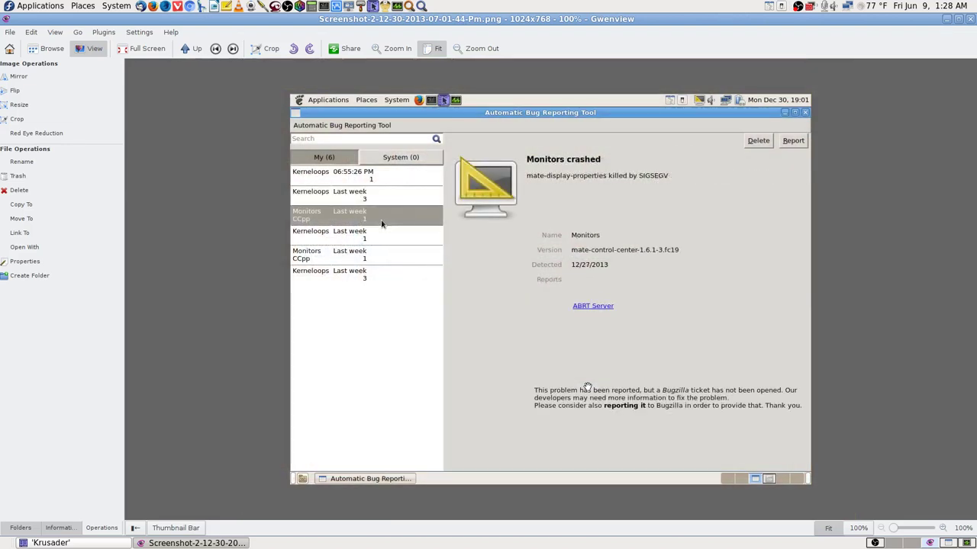
pyautogui.press('space')
pyautogui.press('space')
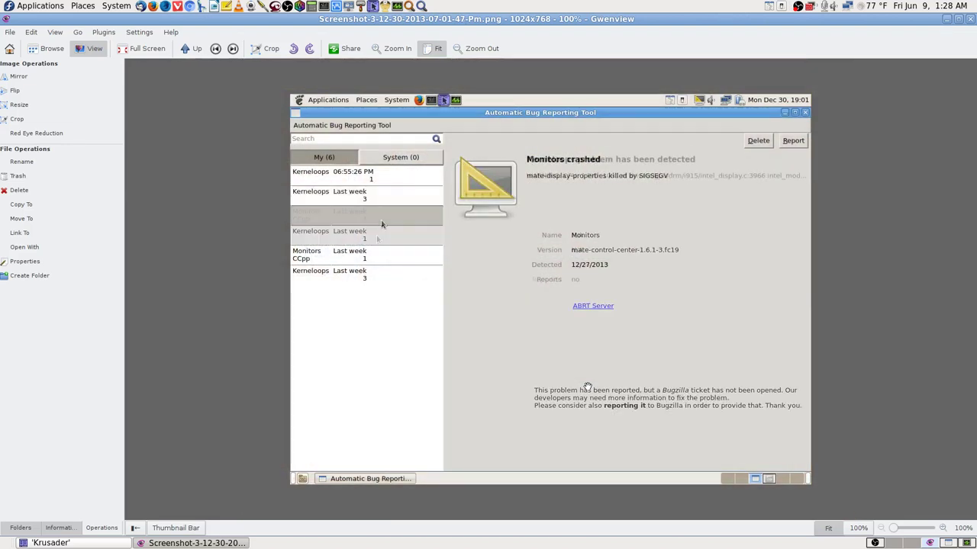
pyautogui.press('space')
pyautogui.press('space')
pyautogui.press('space')
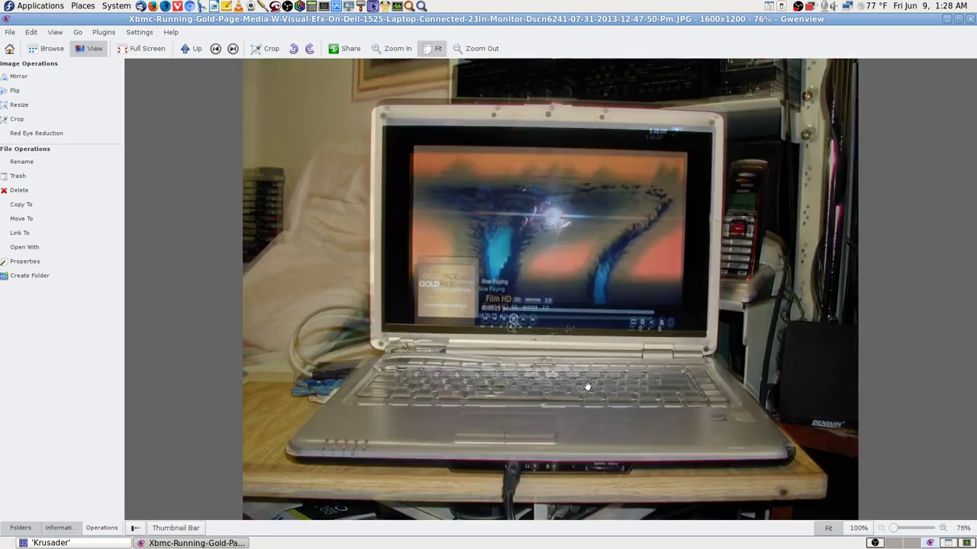
pyautogui.press('space')
pyautogui.press('space')
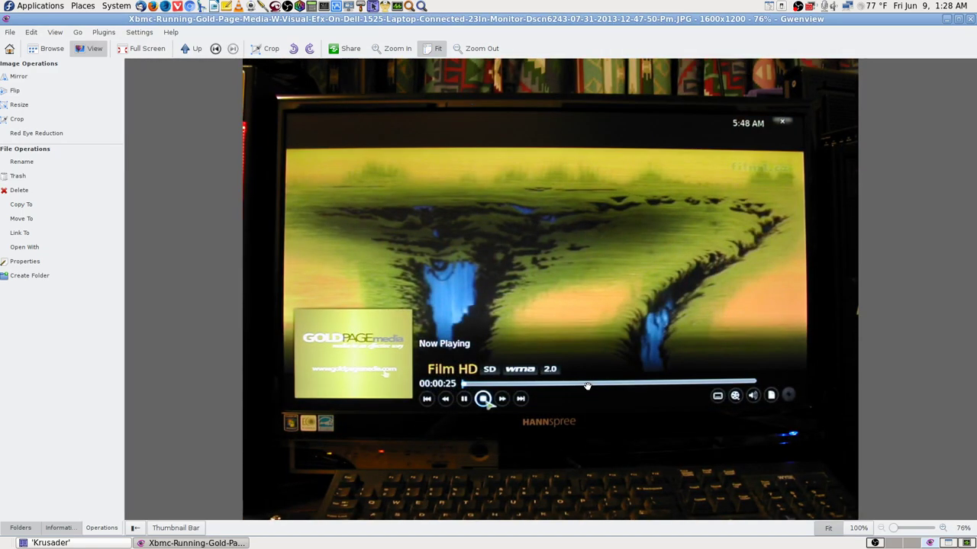
# Step: Page back past the bug report screenshots and Avast photos to wireless card picture Dscn4355
pyautogui.press('space')
pyautogui.press('space')
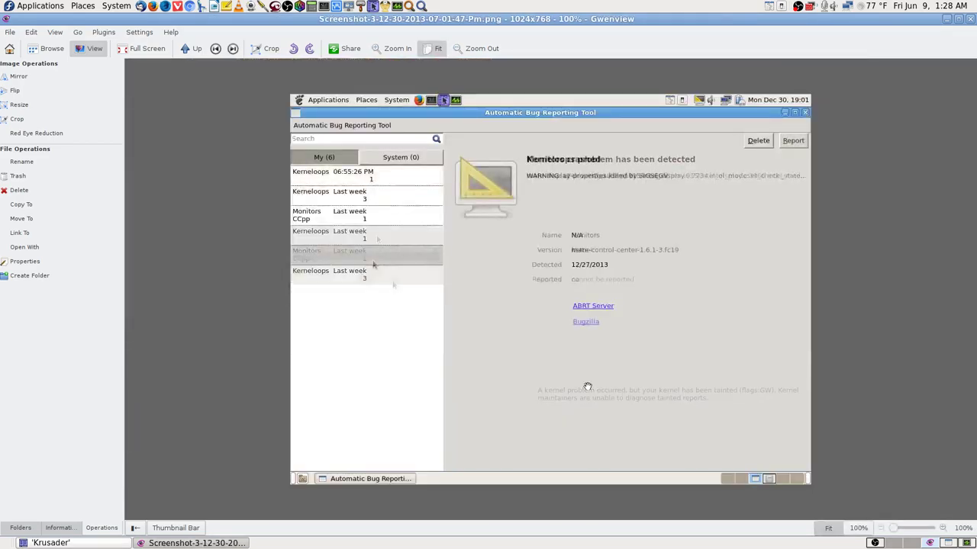
pyautogui.press('space')
pyautogui.press('space')
pyautogui.press('space')
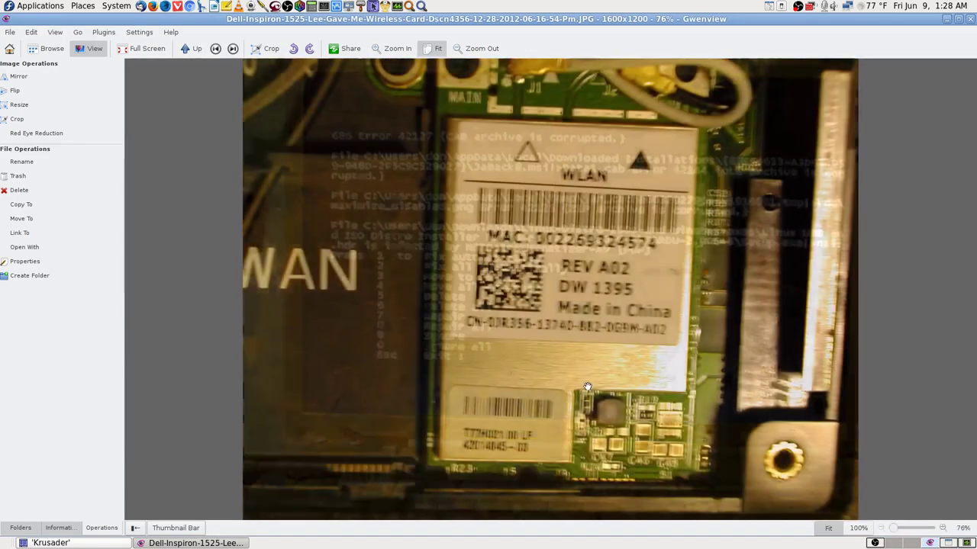
pyautogui.press('space')
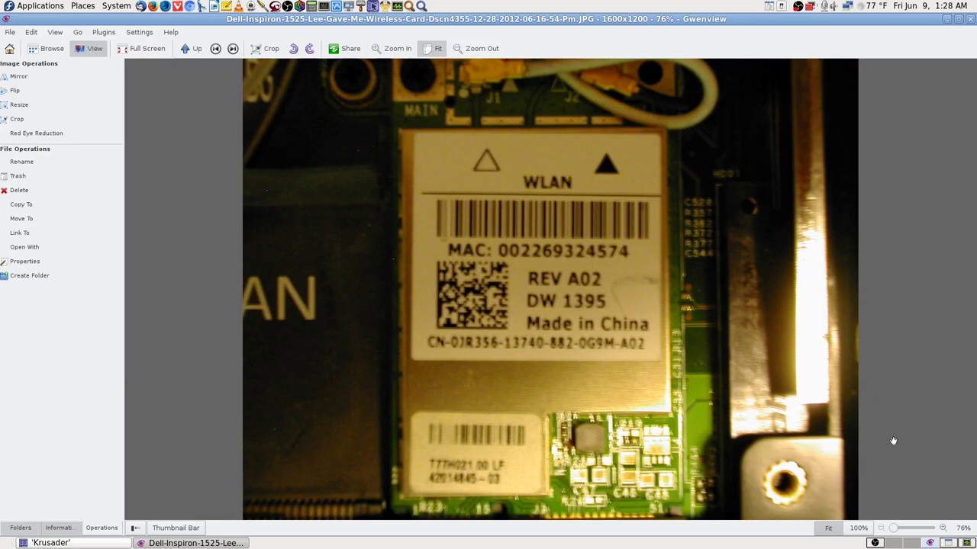
# Step: Switch to the Remote Desktop Viewer and search Synaptic's package names and descriptions for "hardware lister"
pyautogui.click(948, 543)
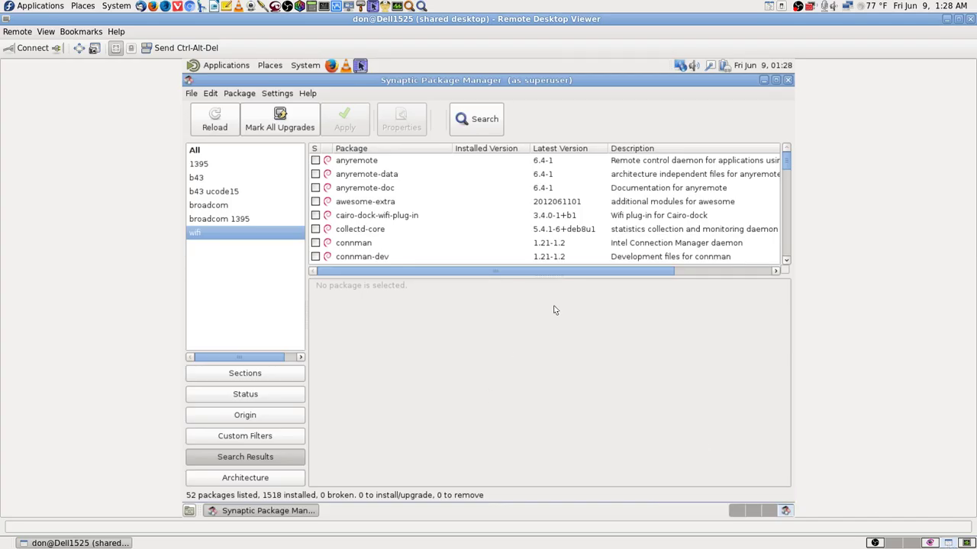
pyautogui.click(472, 118)
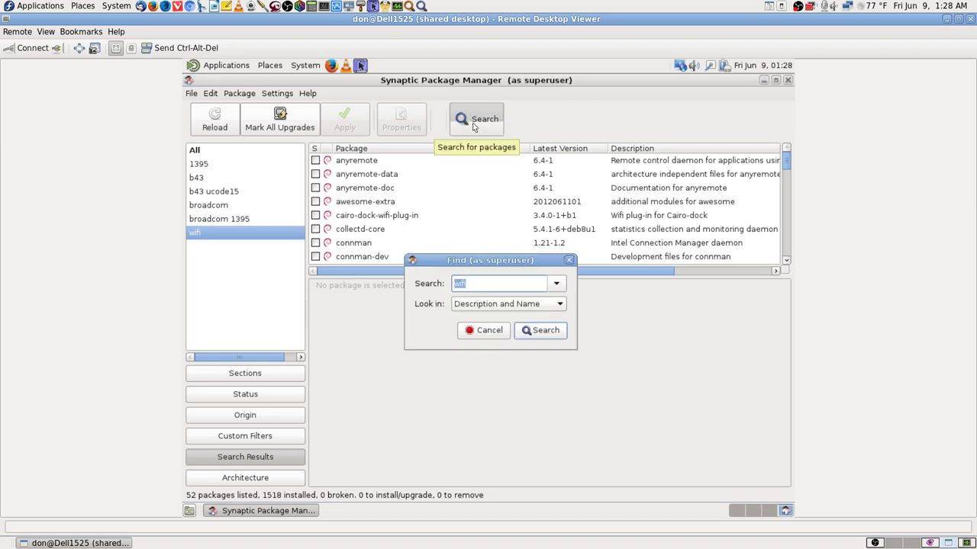
pyautogui.write('hard')
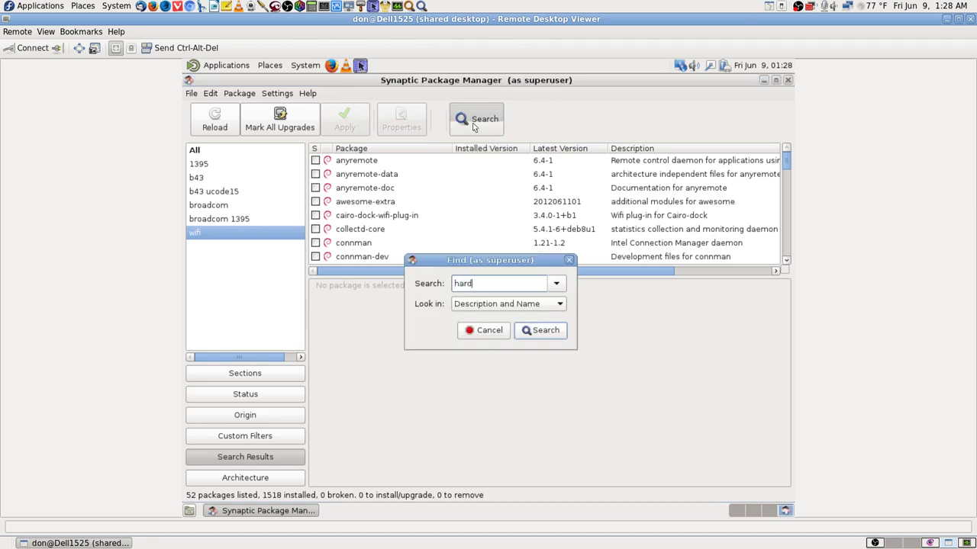
pyautogui.write('ware drive')
pyautogui.press('Return')
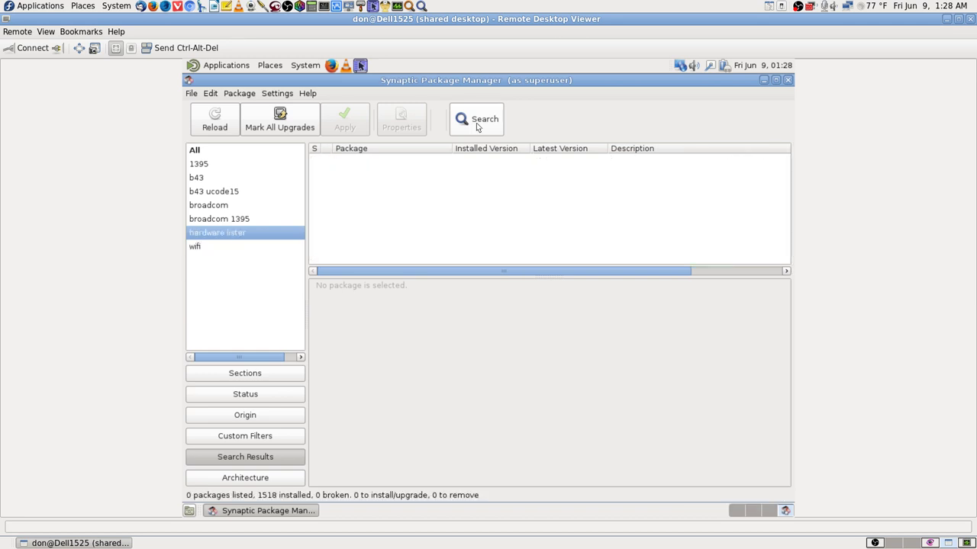
# Step: Shorten the package search term to "hardware", run the search, and look through the end of the results
pyautogui.click(474, 125)
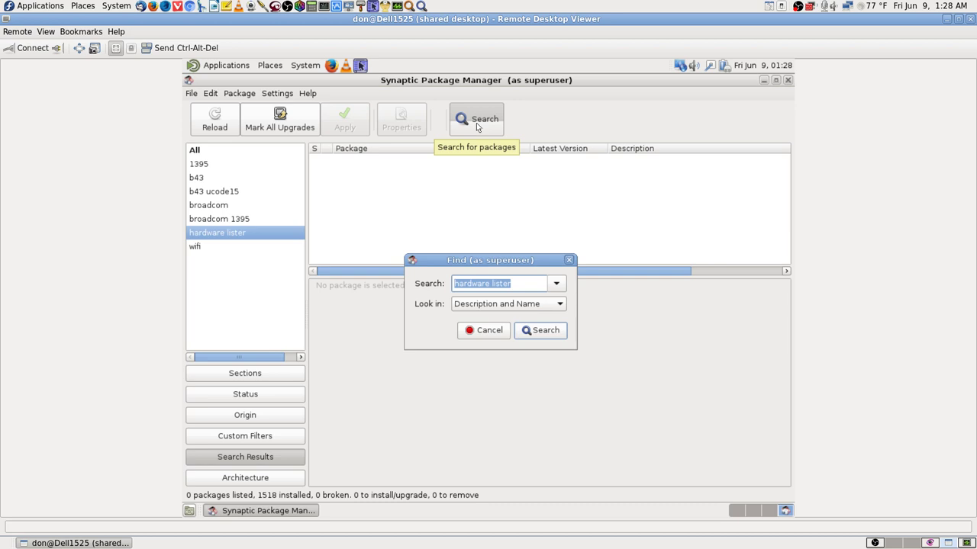
pyautogui.press('End')
pyautogui.press('Left')
pyautogui.press('Left')
pyautogui.press('Left')
pyautogui.press('Left')
pyautogui.press('Left')
pyautogui.press('Left')
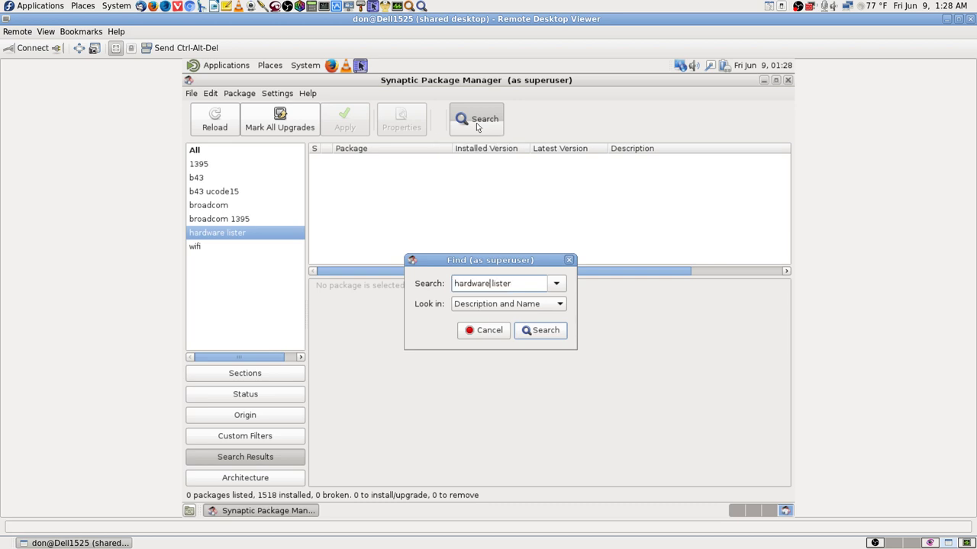
pyautogui.press('Delete')
pyautogui.press('Delete')
pyautogui.press('Delete')
pyautogui.press('Delete')
pyautogui.press('Delete')
pyautogui.press('Delete')
pyautogui.press('Delete')
pyautogui.press('Return')
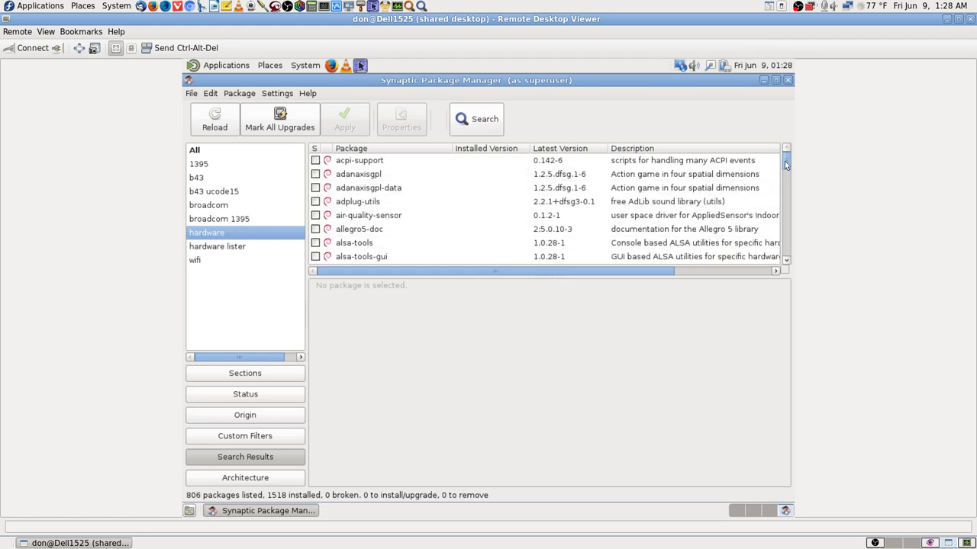
pyautogui.moveTo(786, 162); pyautogui.dragTo(793, 277)
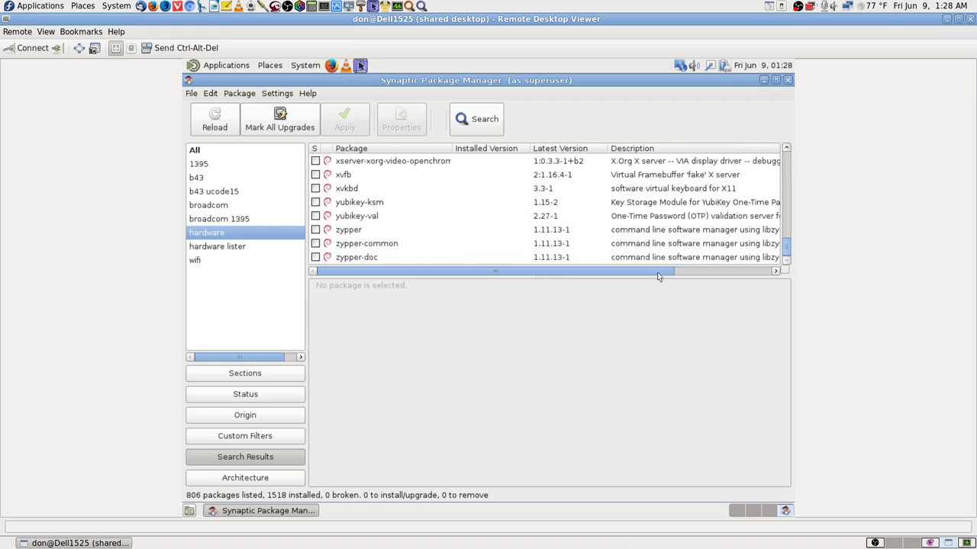
pyautogui.scroll(10, 404, 200)
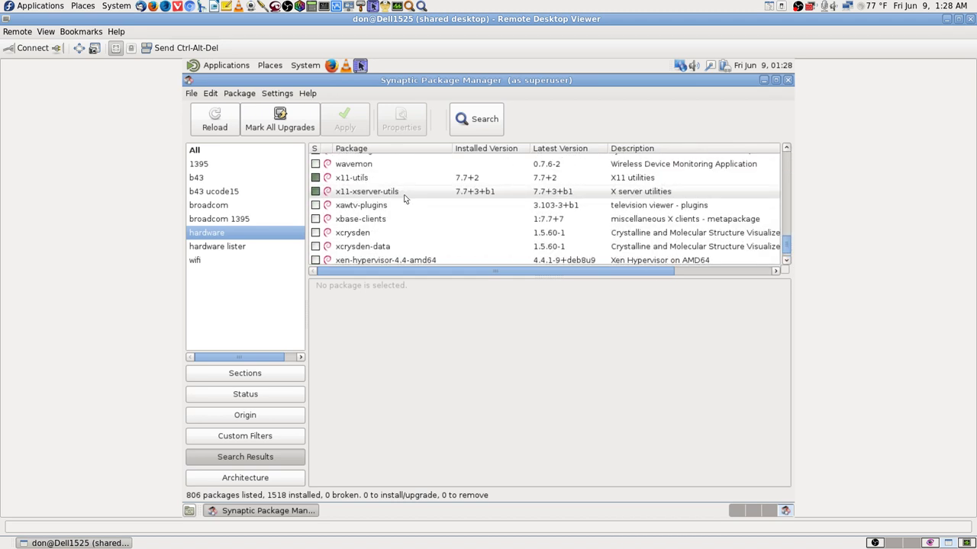
pyautogui.scroll(3, 405, 190)
pyautogui.scroll(15, 407, 183)
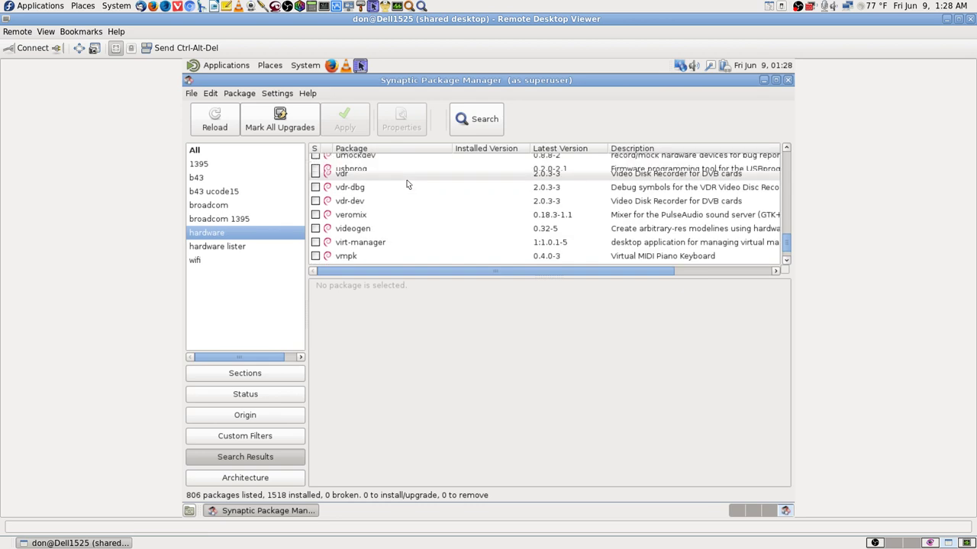
pyautogui.scroll(3, 407, 184)
# Step: Search the packages by description and name for "hwlist"
pyautogui.click(466, 119)
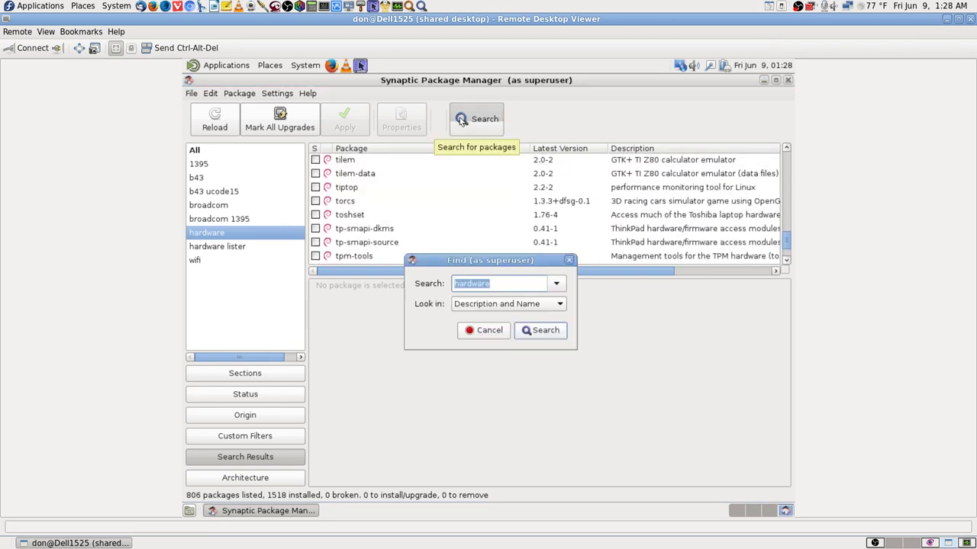
pyautogui.write('hald')
pyautogui.press('Return')
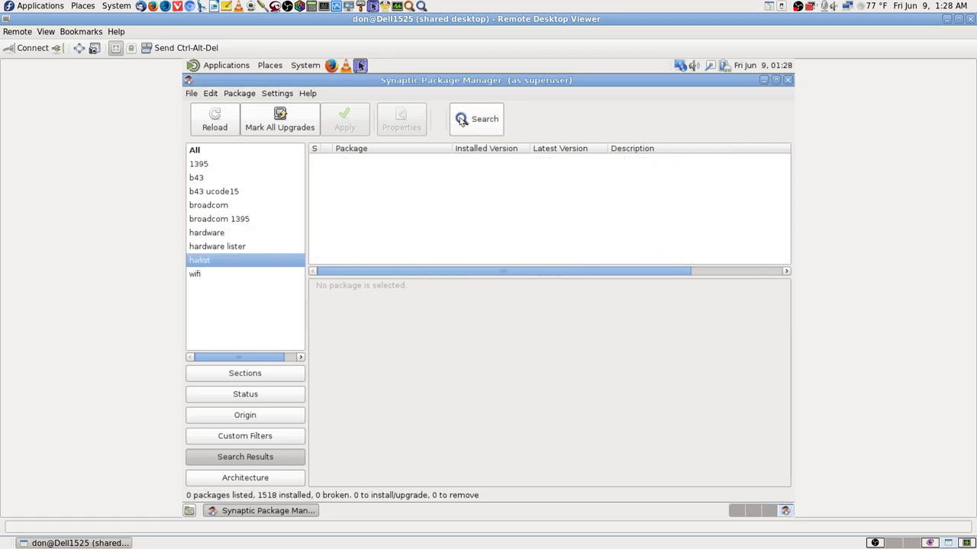
# Step: Search the packages for "hardware" again and look at the beginning of the results
pyautogui.click(462, 121)
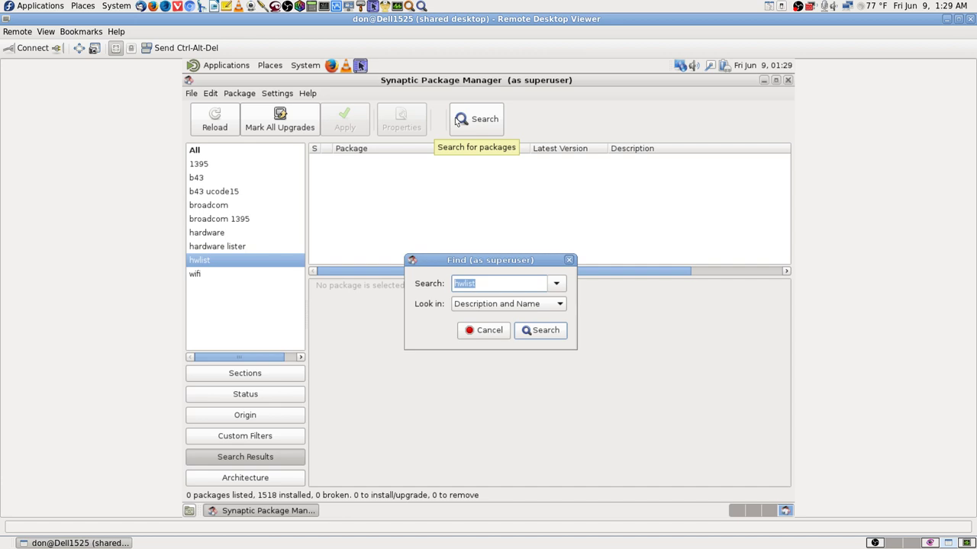
pyautogui.write('hardware')
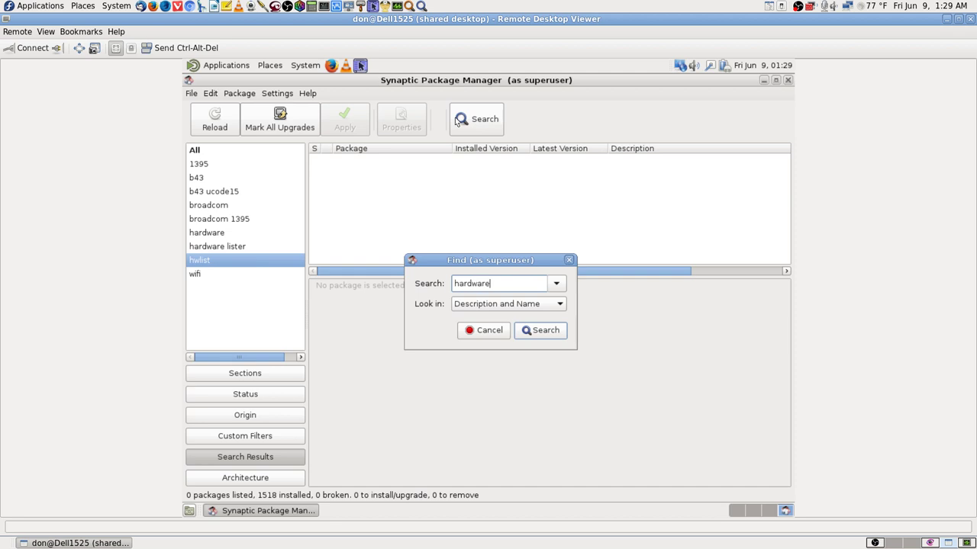
pyautogui.press('Return')
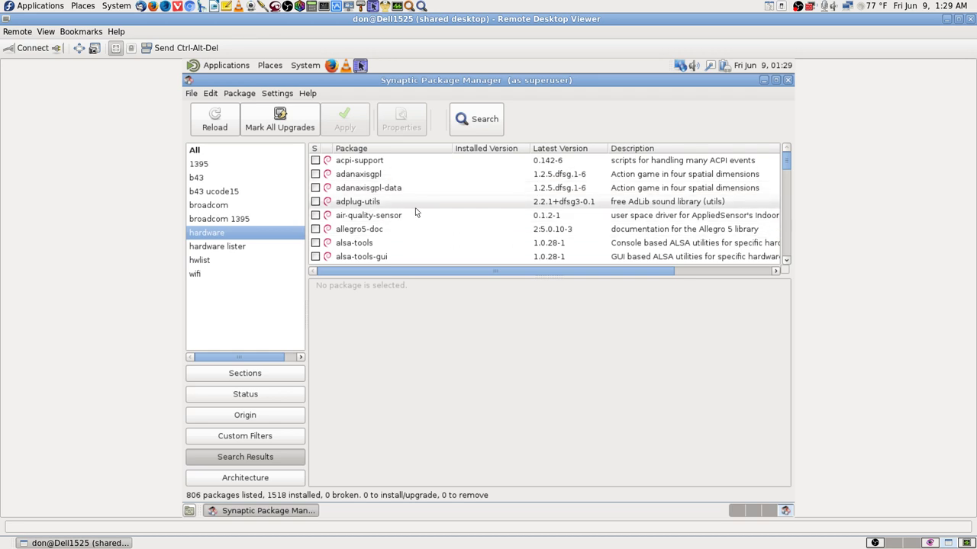
pyautogui.scroll(-4, 413, 212)
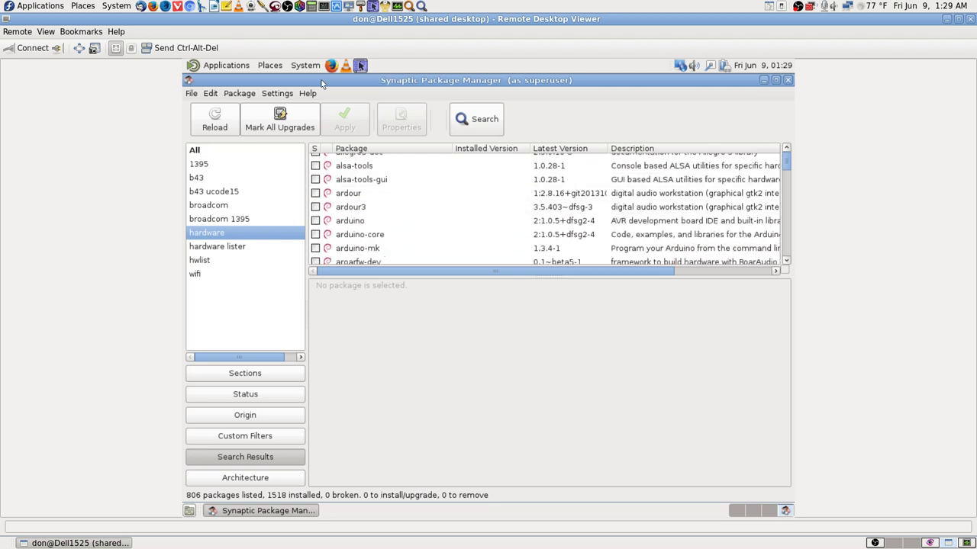
pyautogui.click(217, 65)
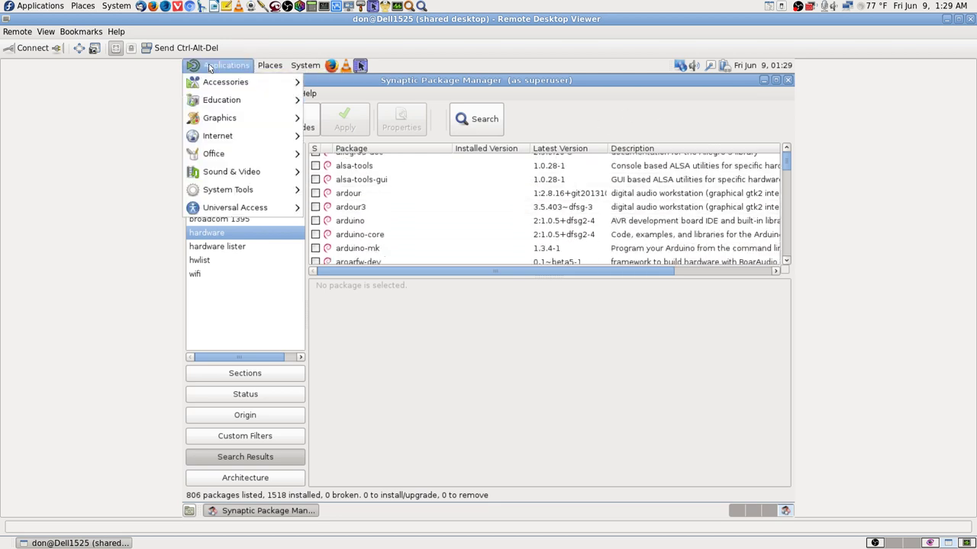
pyautogui.moveTo(232, 191)
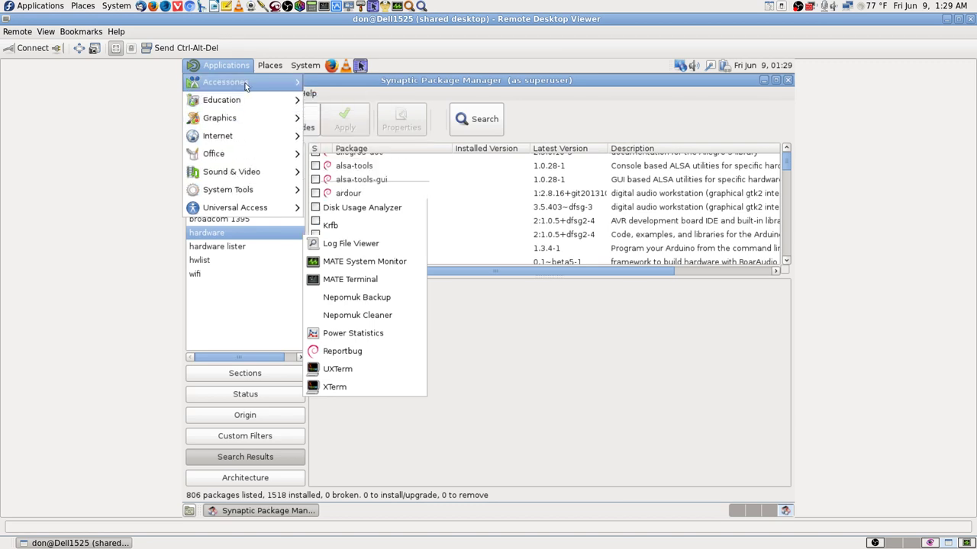
pyautogui.moveTo(245, 84)
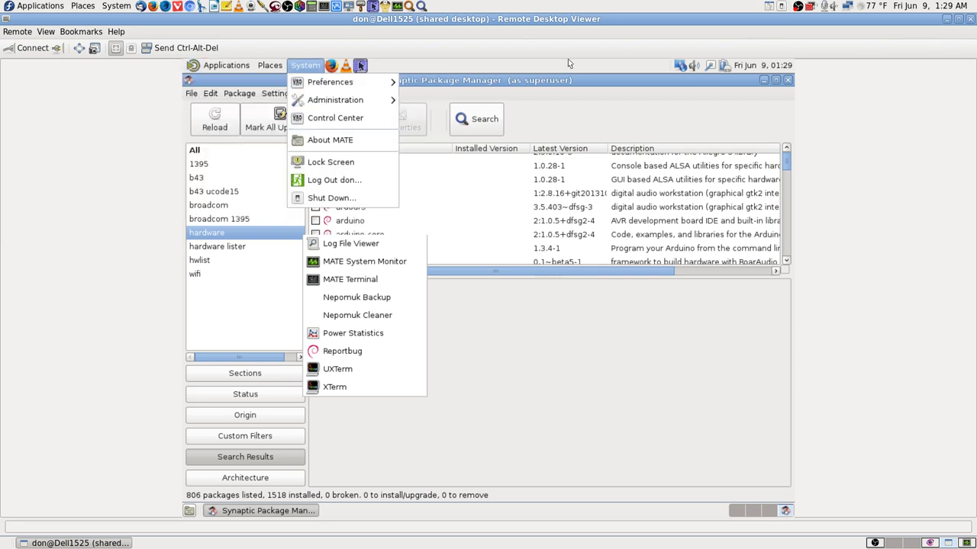
pyautogui.click(420, 211)
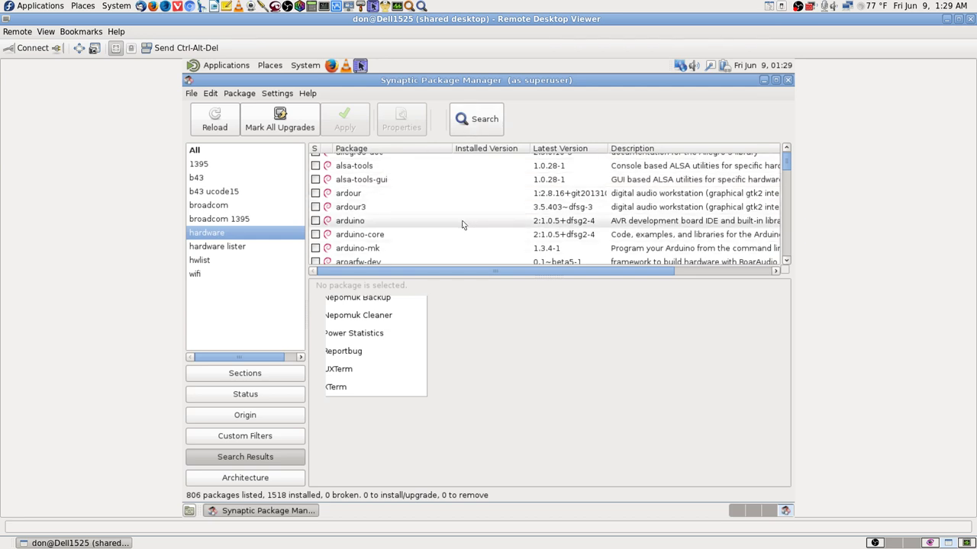
# Step: Look through the "hardware" search results from the packages starting with A to those starting with E for a hardware-listing tool
pyautogui.scroll(-1, 462, 220)
pyautogui.scroll(-3, 462, 222)
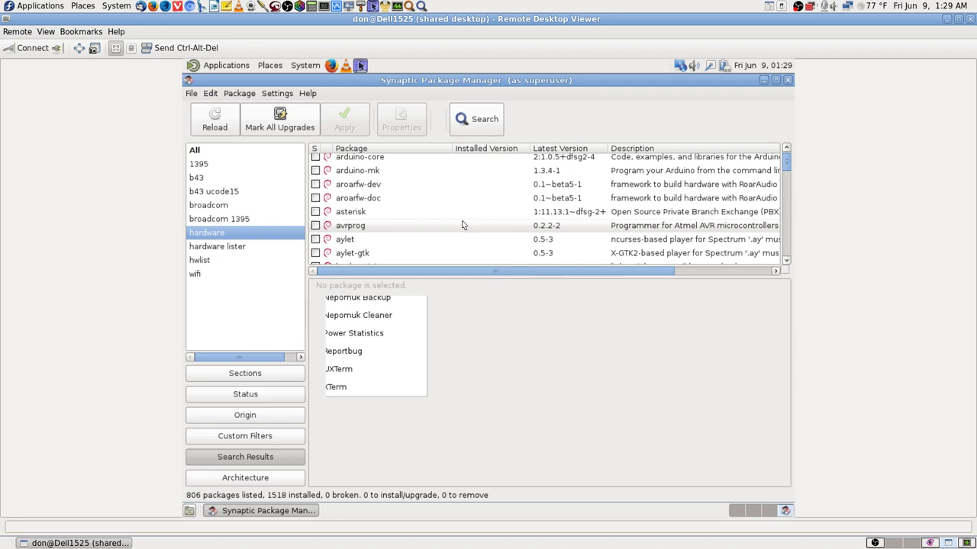
pyautogui.scroll(-5, 462, 222)
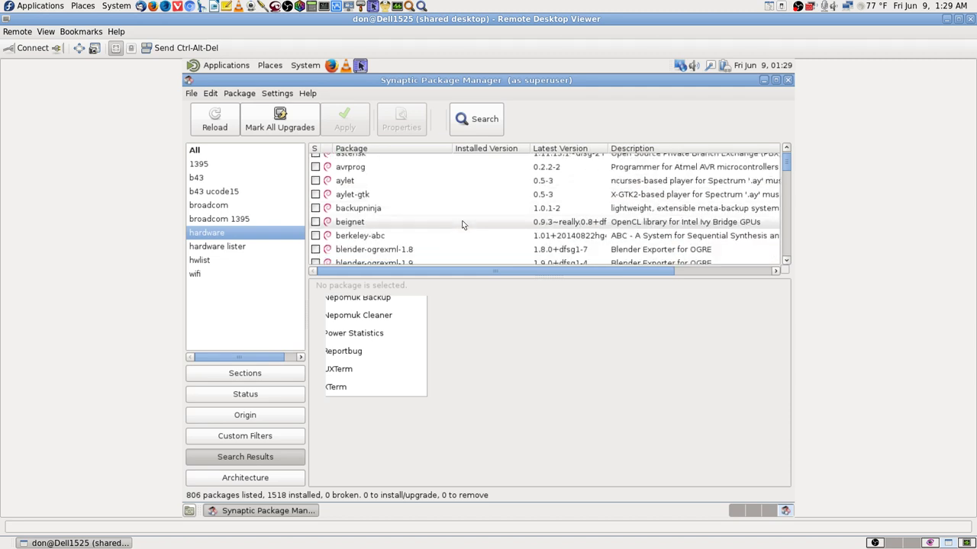
pyautogui.scroll(-3, 462, 224)
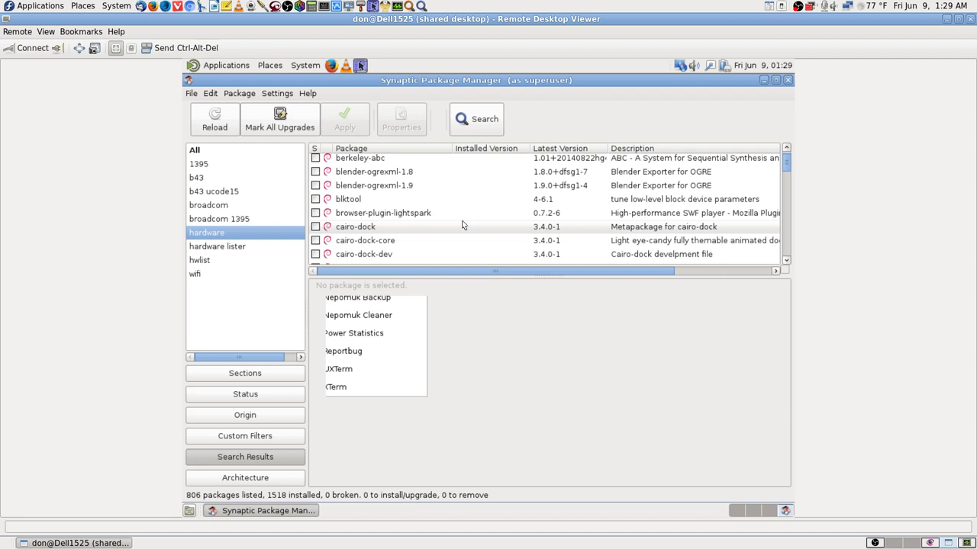
pyautogui.scroll(-3, 462, 224)
pyautogui.scroll(-4, 462, 224)
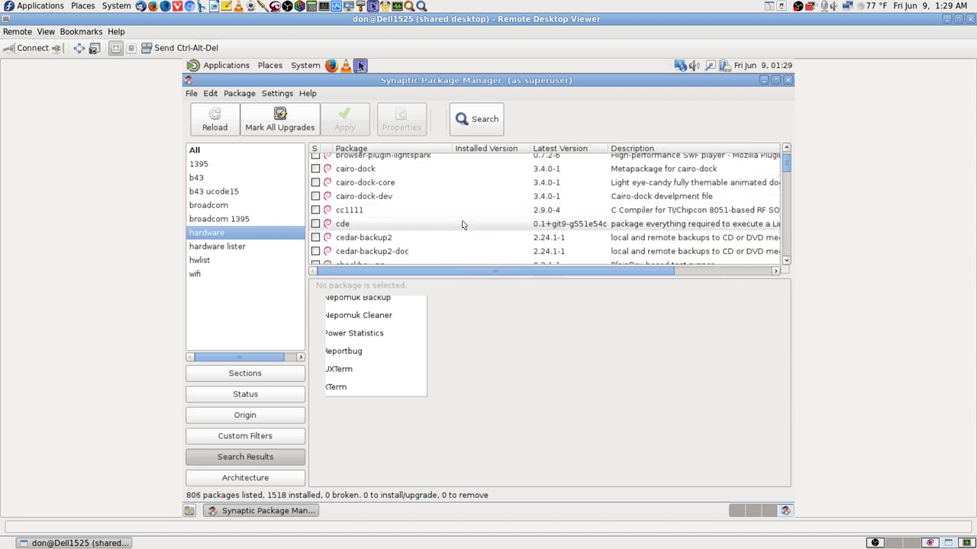
pyautogui.scroll(-7, 462, 225)
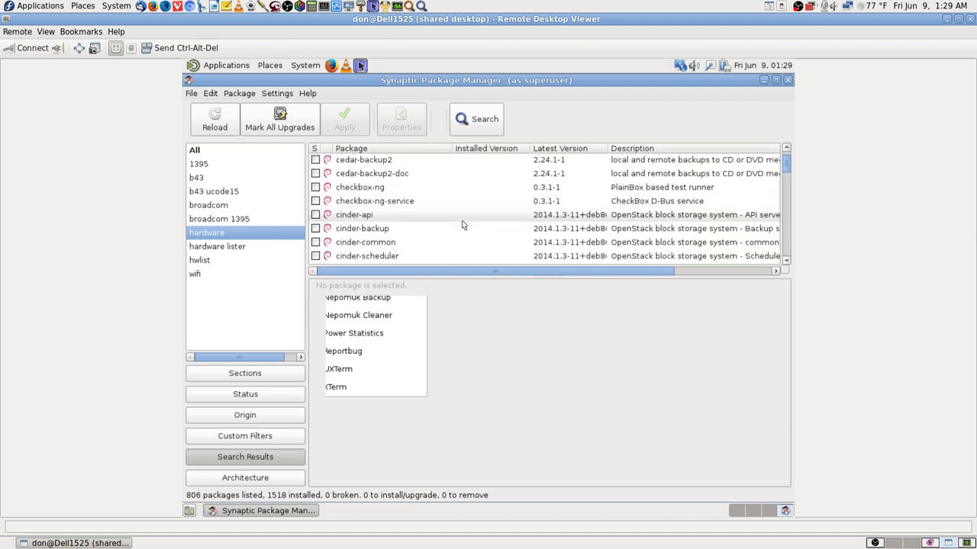
pyautogui.scroll(-3, 461, 225)
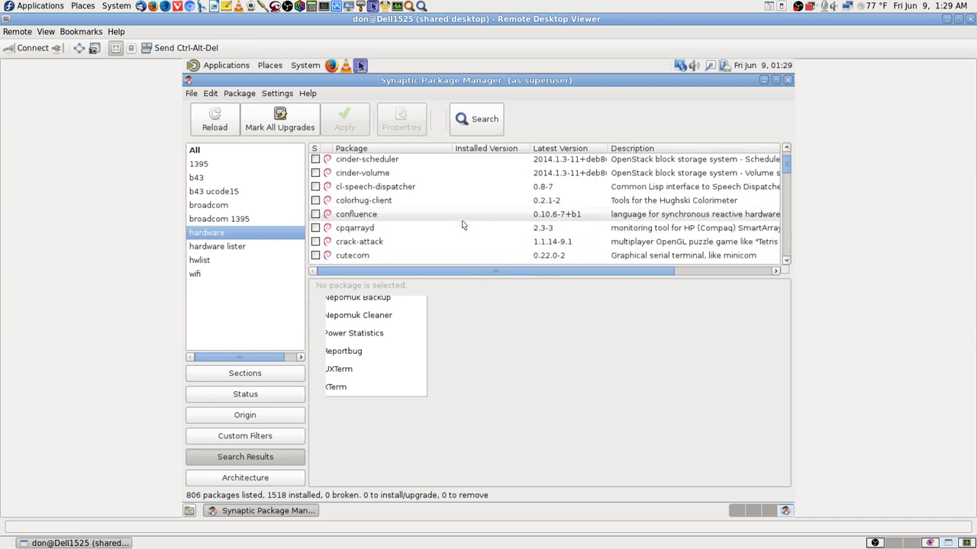
pyautogui.scroll(-3, 461, 225)
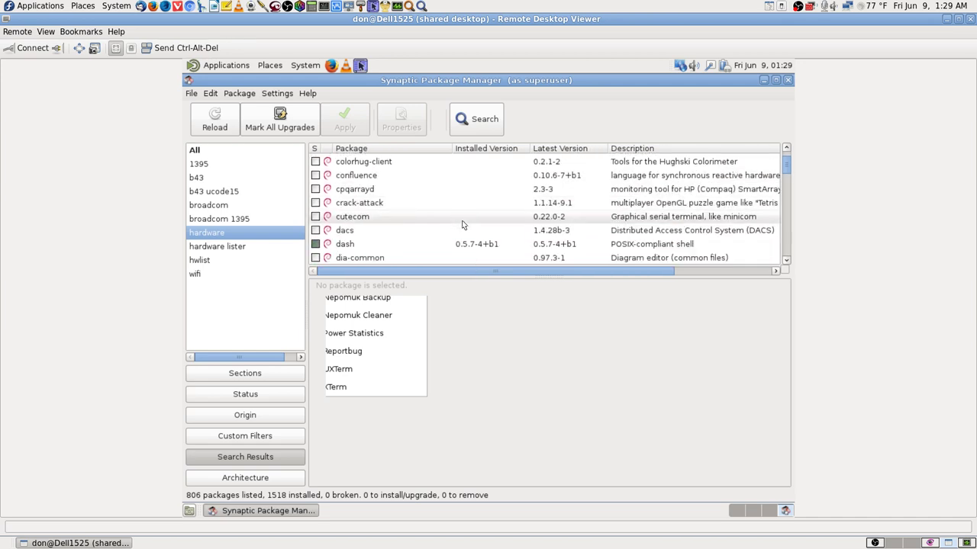
pyautogui.scroll(-4, 461, 224)
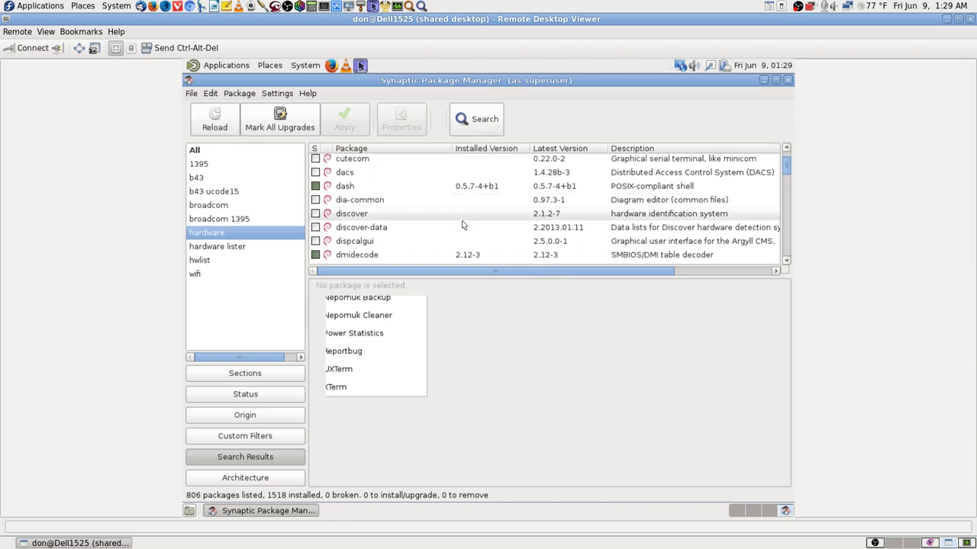
pyautogui.scroll(-6, 462, 224)
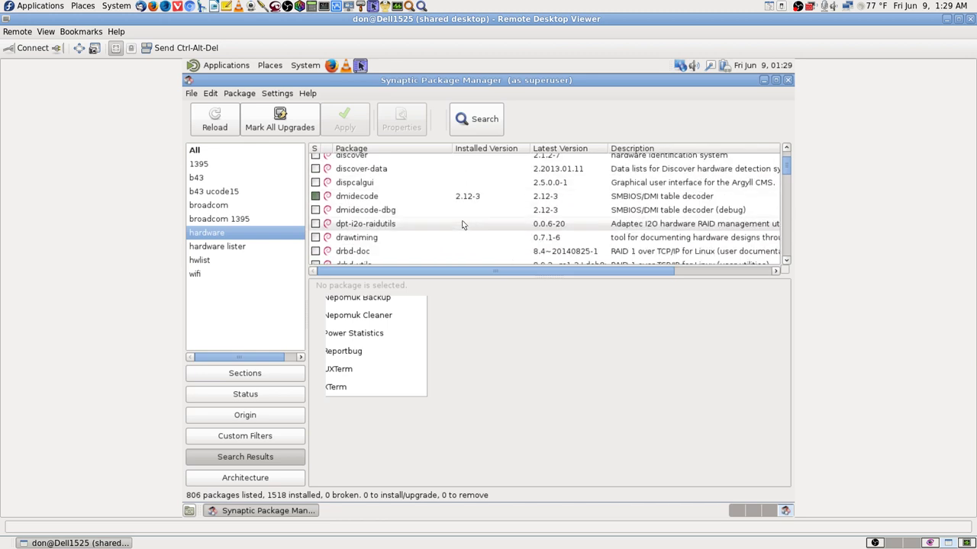
pyautogui.scroll(-3, 462, 224)
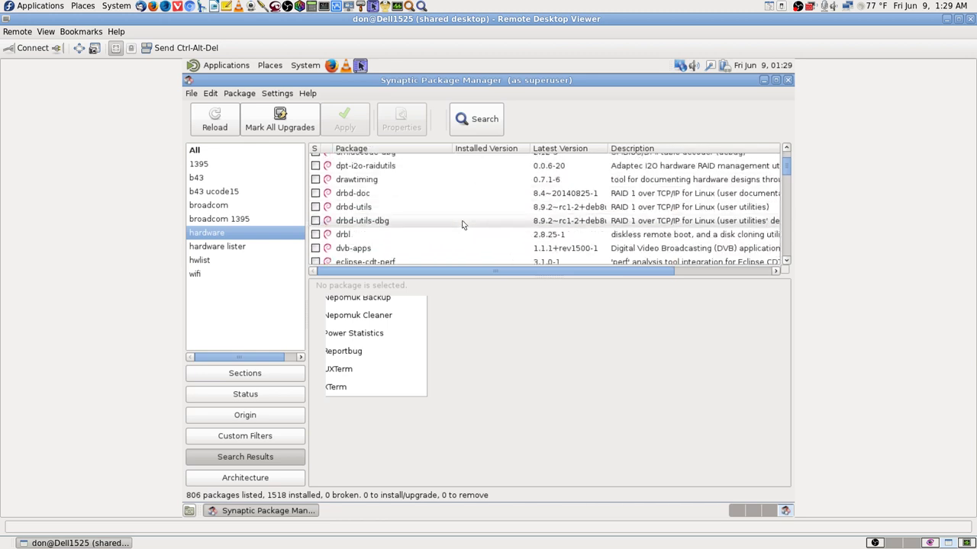
pyautogui.scroll(-3, 461, 225)
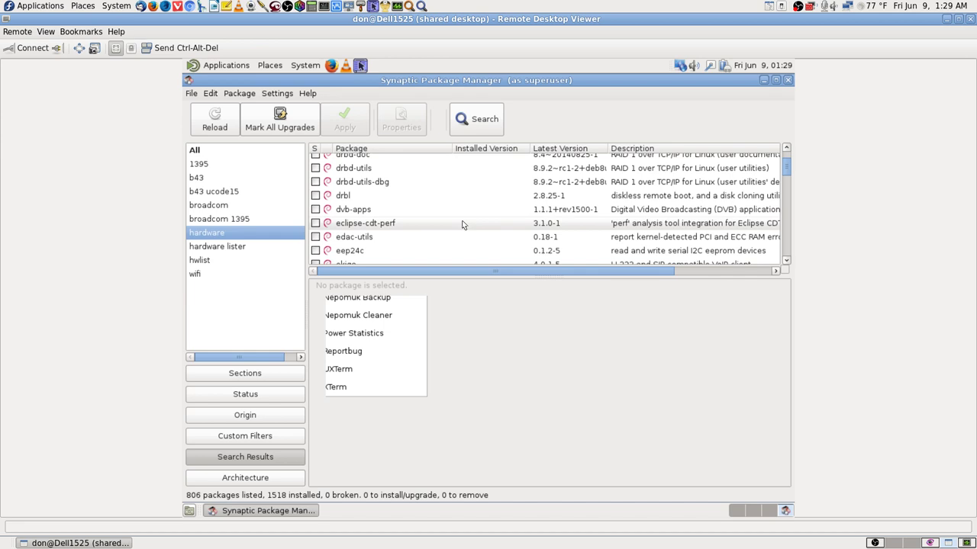
pyautogui.scroll(-6, 462, 224)
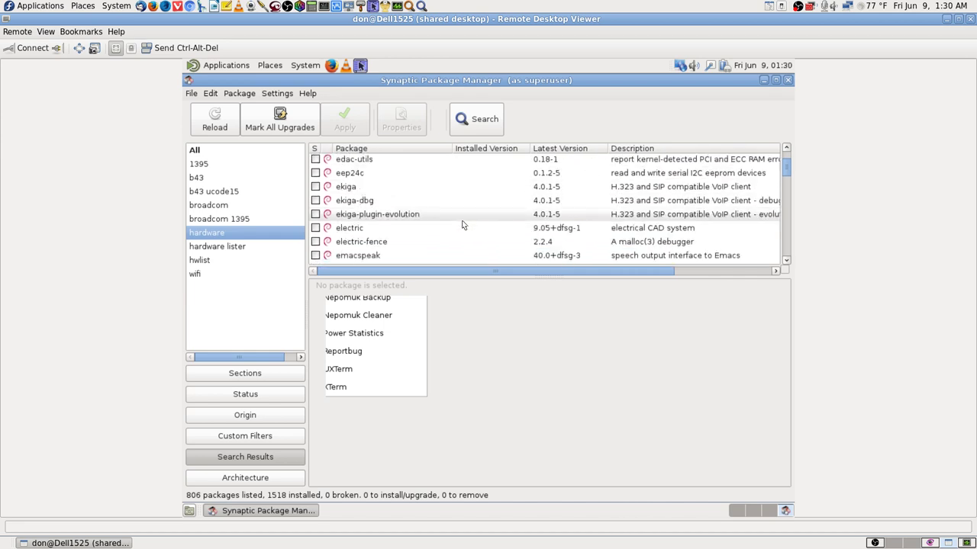
pyautogui.scroll(-4, 462, 224)
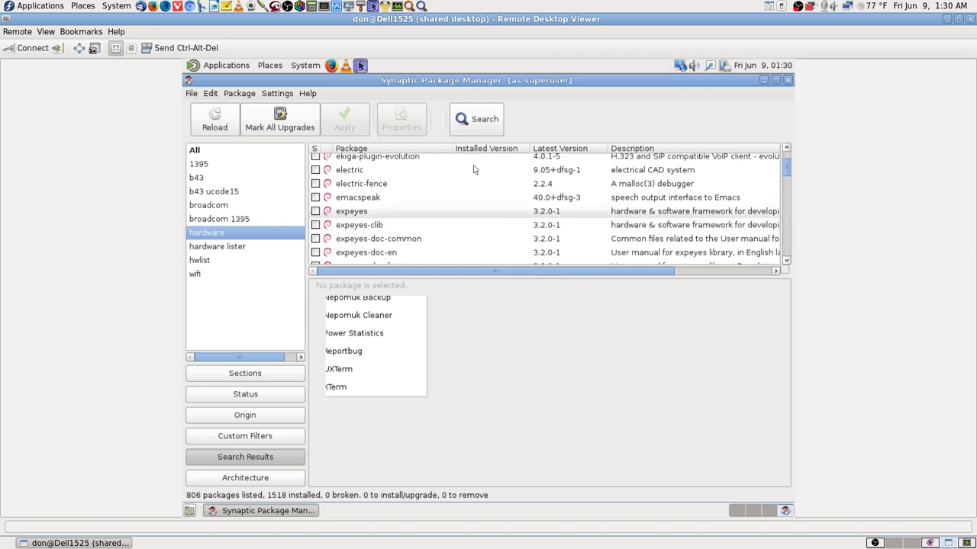
# Step: Search the packages by description and name for "detect hardware"
pyautogui.click(483, 122)
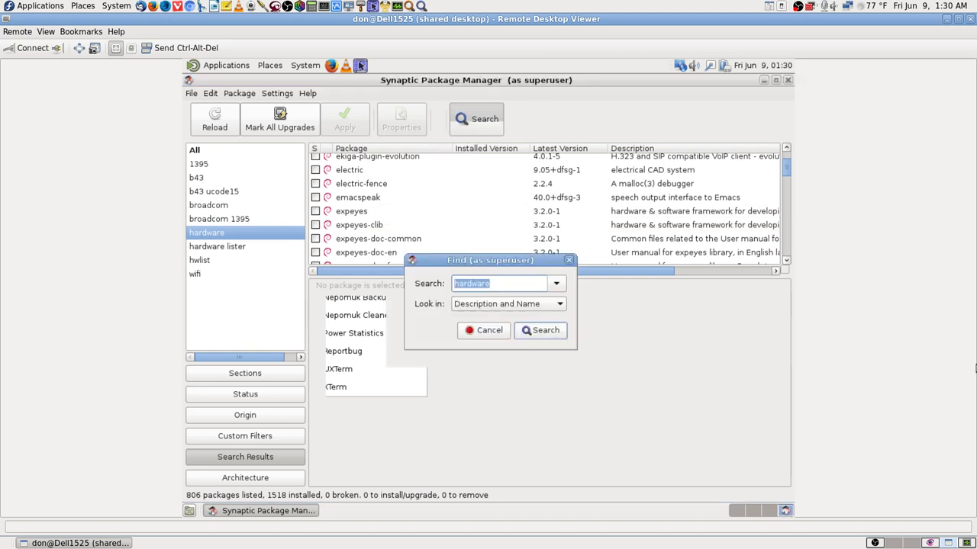
pyautogui.press('End')
pyautogui.press('BackSpace')
pyautogui.press('BackSpace')
pyautogui.press('BackSpace')
pyautogui.press('BackSpace')
pyautogui.press('BackSpace')
pyautogui.press('BackSpace')
pyautogui.press('BackSpace')
pyautogui.press('BackSpace')
pyautogui.write('detect hardware')
pyautogui.press('Return')
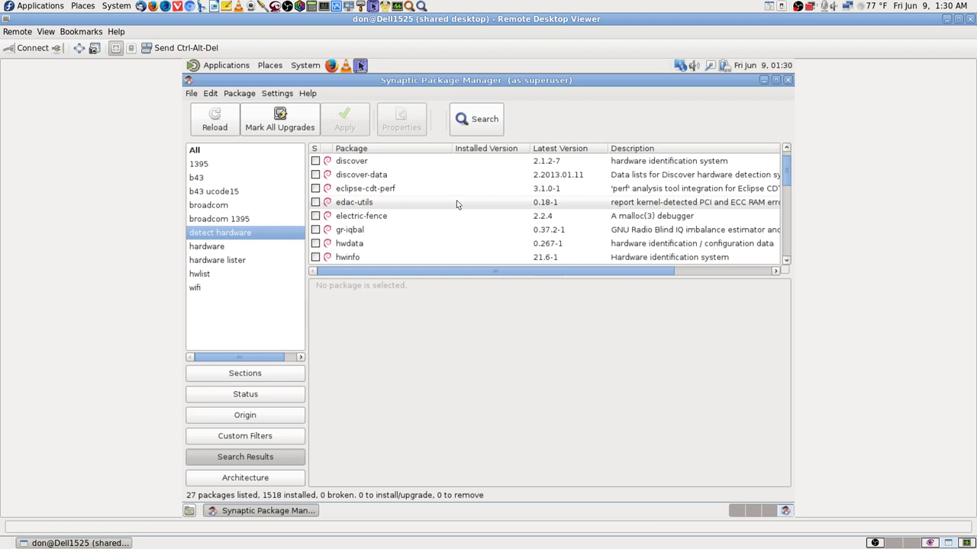
# Step: Read the hwinfo package's description and mark it for installation together with the required packages libhd21 and libx86emu1
pyautogui.click(361, 260)
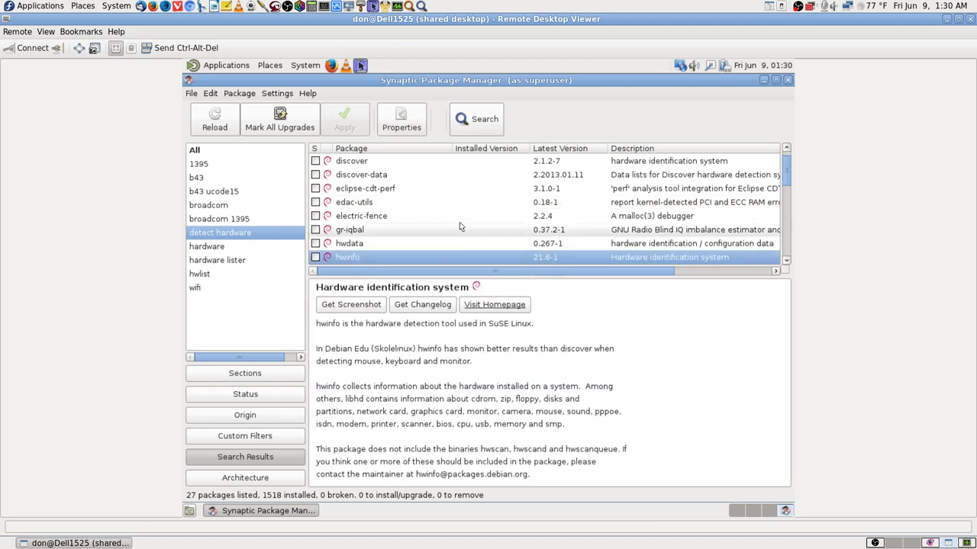
pyautogui.scroll(-3, 461, 220)
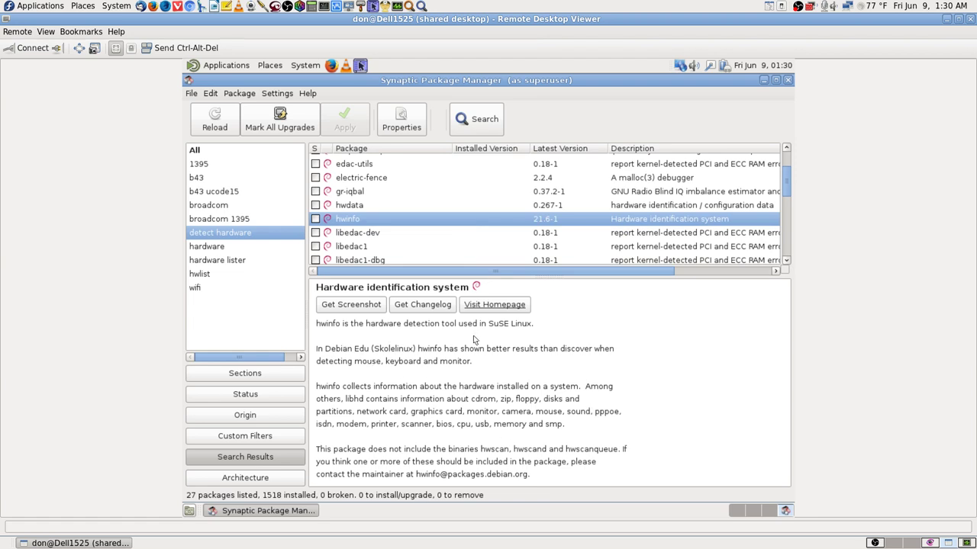
pyautogui.click(316, 219)
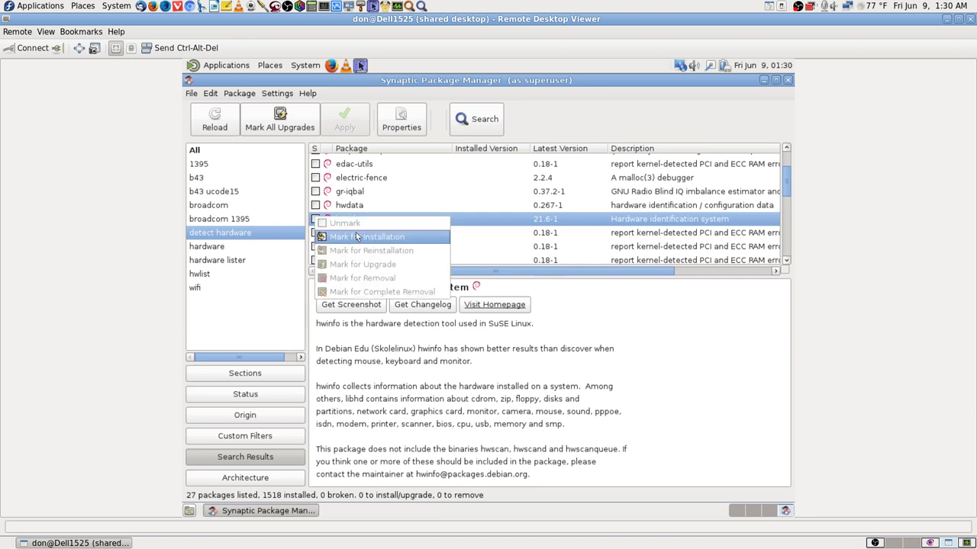
pyautogui.click(353, 235)
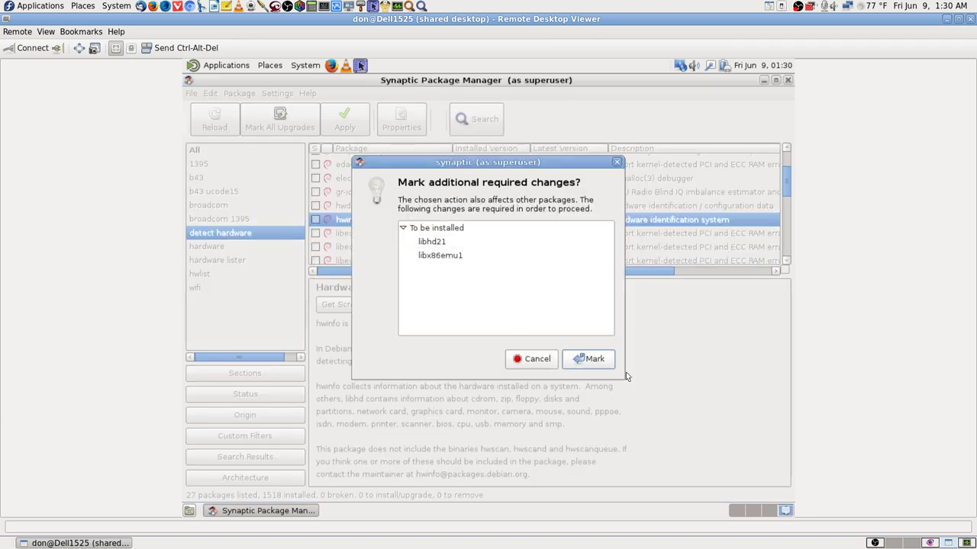
pyautogui.click(588, 359)
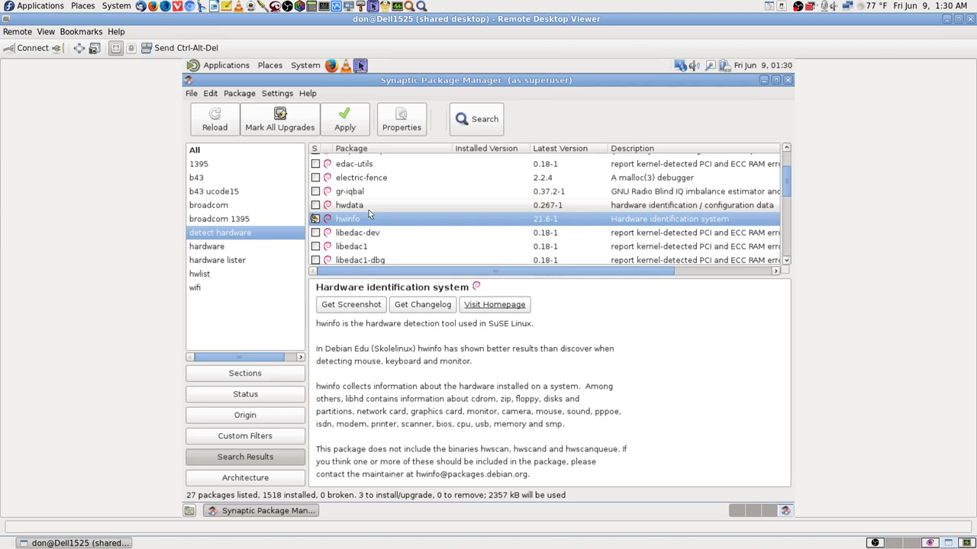
# Step: Read the descriptions of the hwdata, hwinfo and discover packages and look through the remaining "detect hardware" results
pyautogui.click(363, 205)
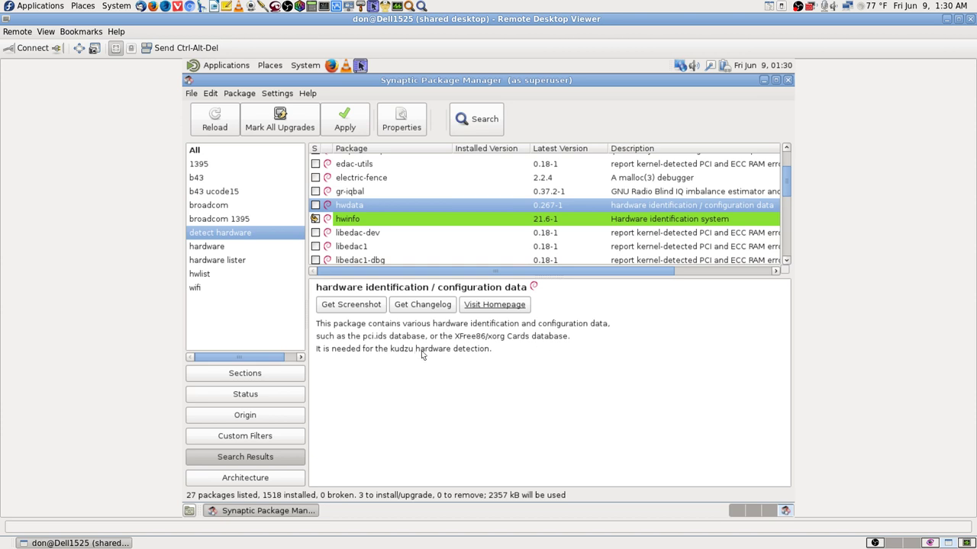
pyautogui.click(346, 221)
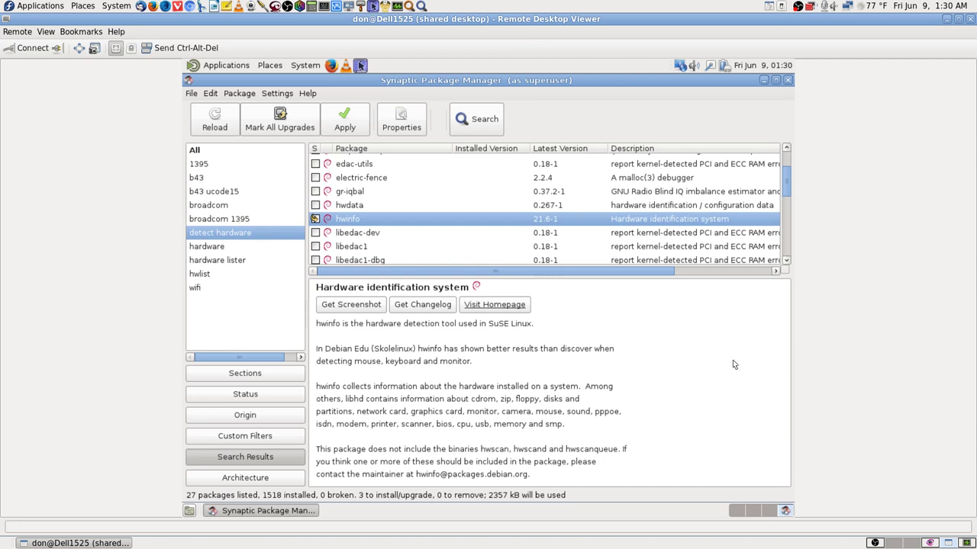
pyautogui.scroll(3, 413, 195)
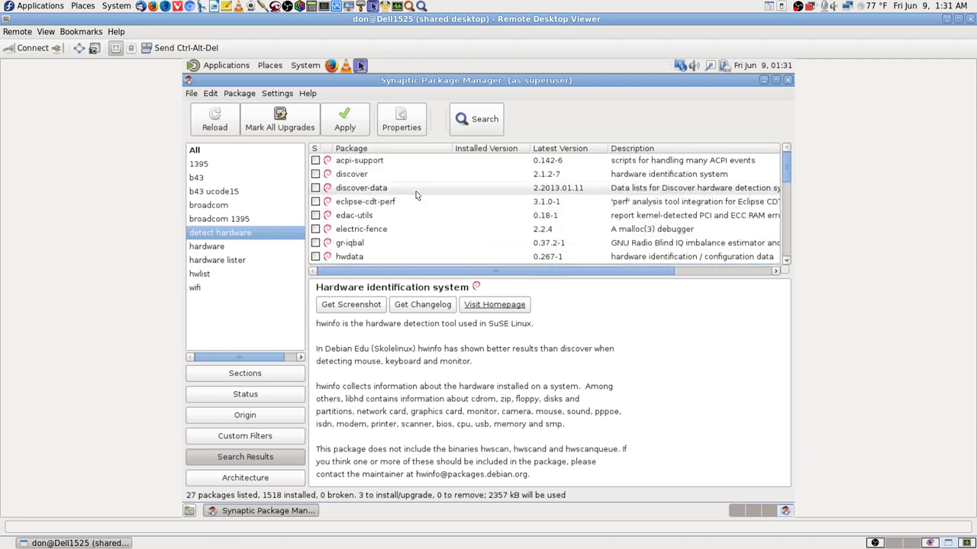
pyautogui.click(395, 176)
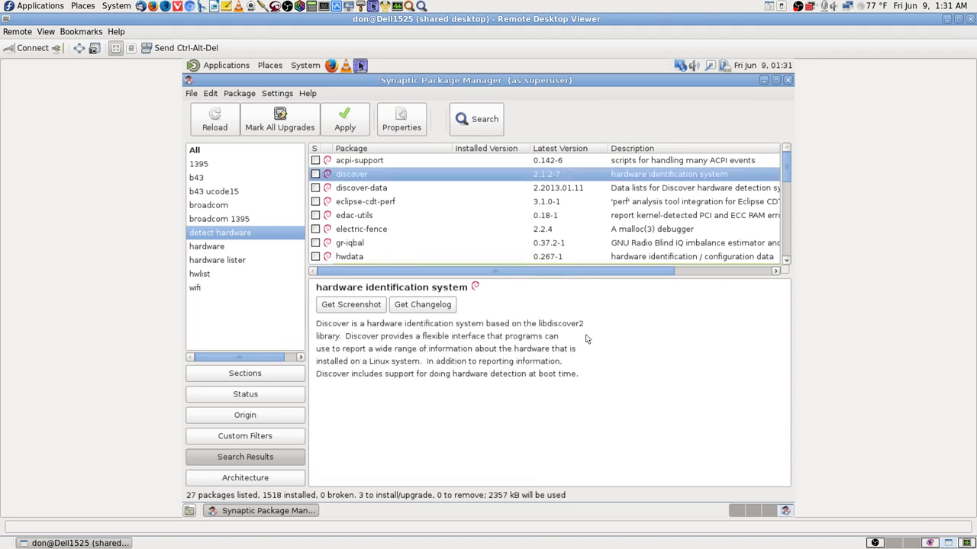
pyautogui.scroll(-3, 436, 225)
pyautogui.scroll(-5, 437, 221)
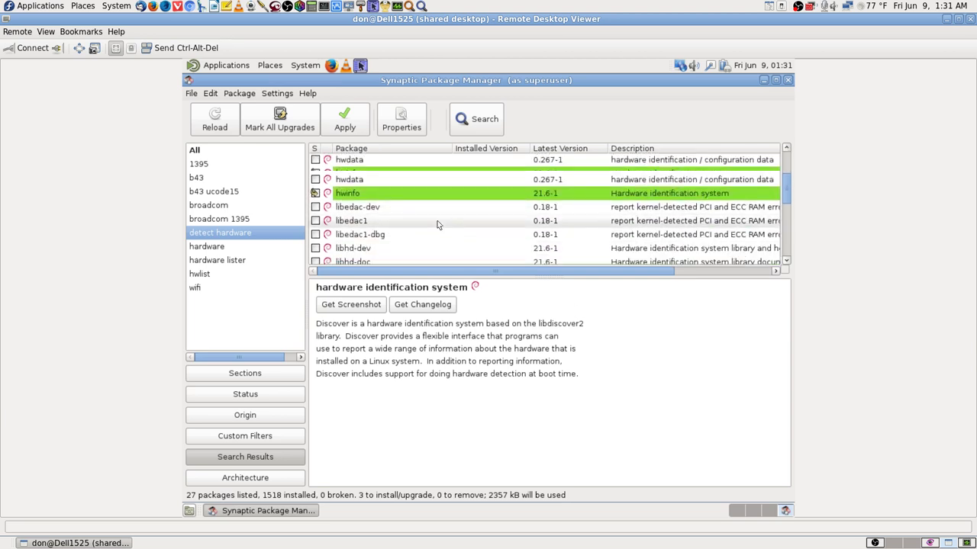
pyautogui.scroll(-4, 440, 222)
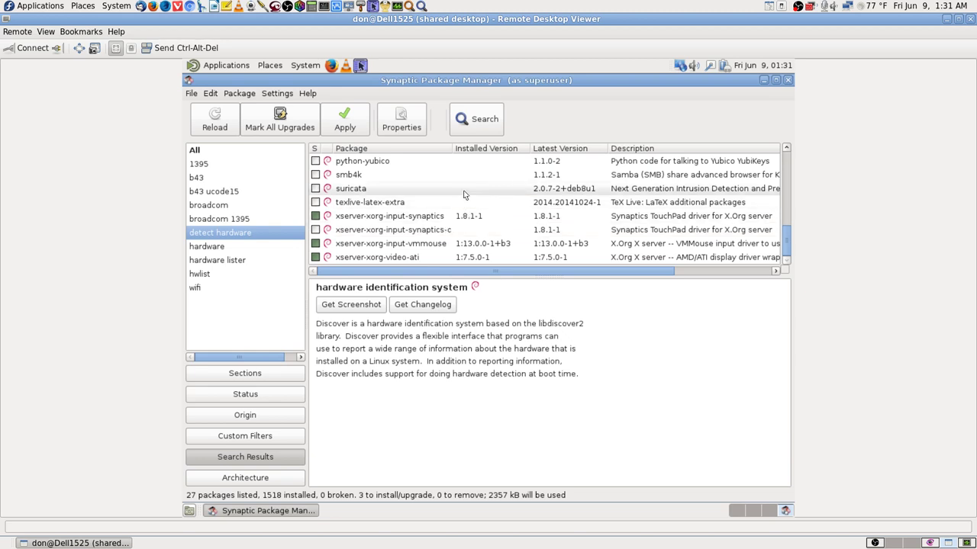
pyautogui.scroll(6, 464, 192)
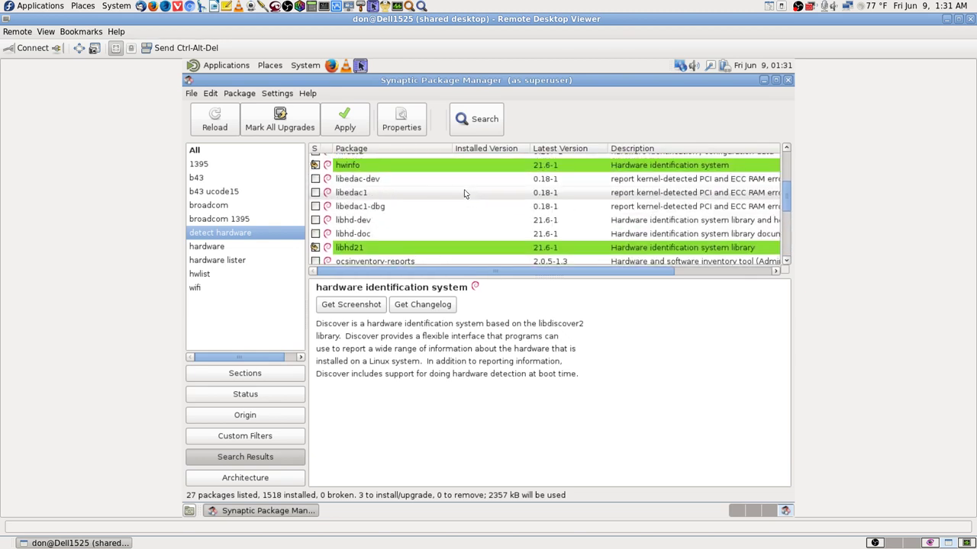
pyautogui.scroll(2, 464, 197)
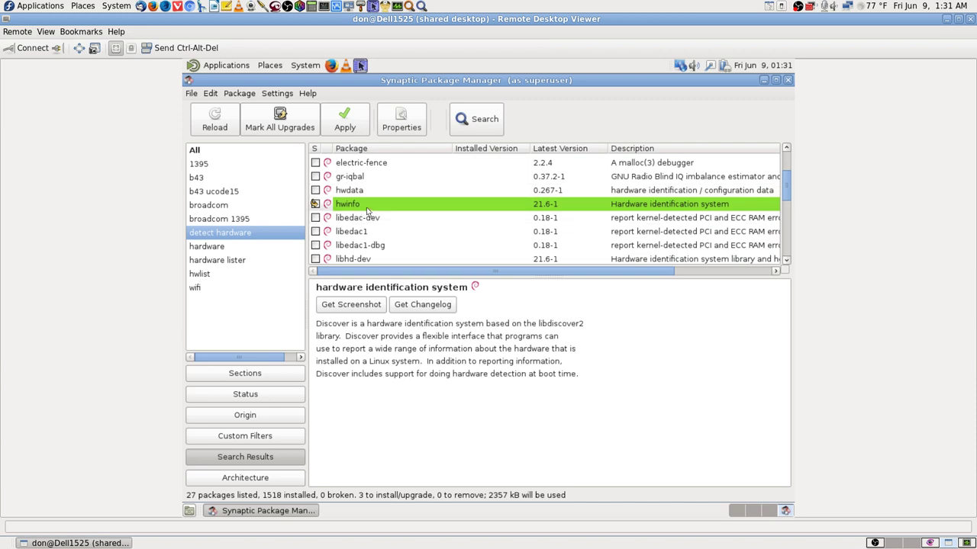
# Step: Apply the marked changes to install hwinfo and its required packages
pyautogui.click(350, 122)
pyautogui.doubleClick(332, 243)
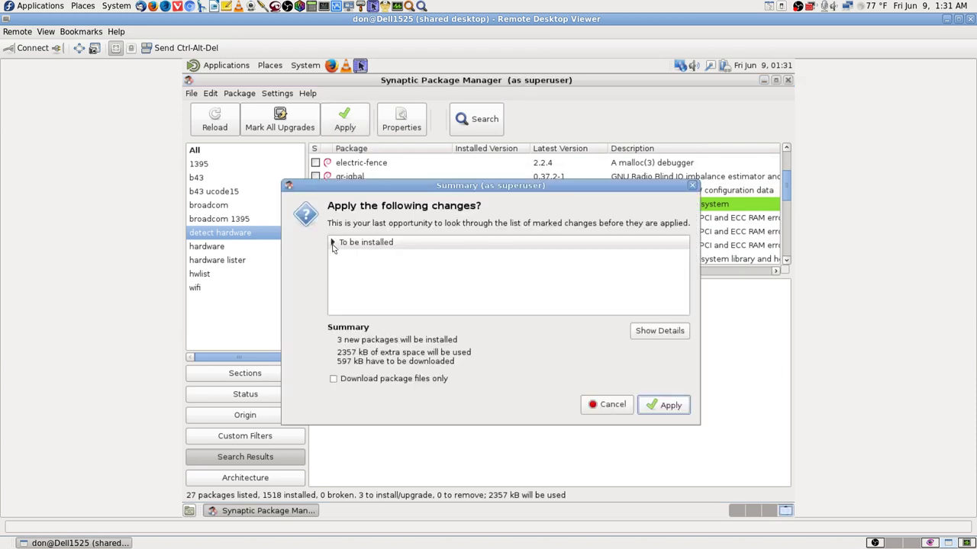
pyautogui.click(669, 406)
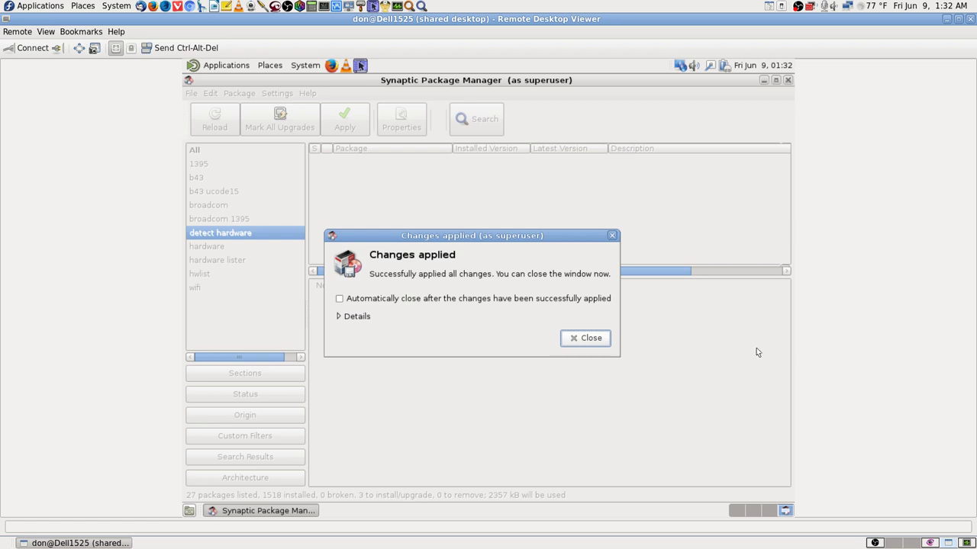
# Step: Check the OBS workspace and the wireless card photo in Gwenview, and return to the Remote Desktop Viewer
pyautogui.click(911, 544)
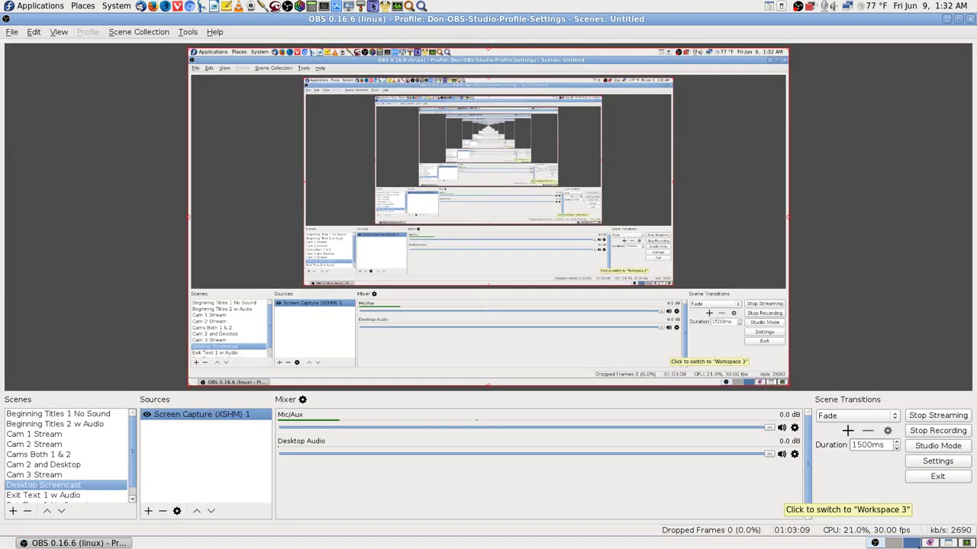
pyautogui.click(930, 543)
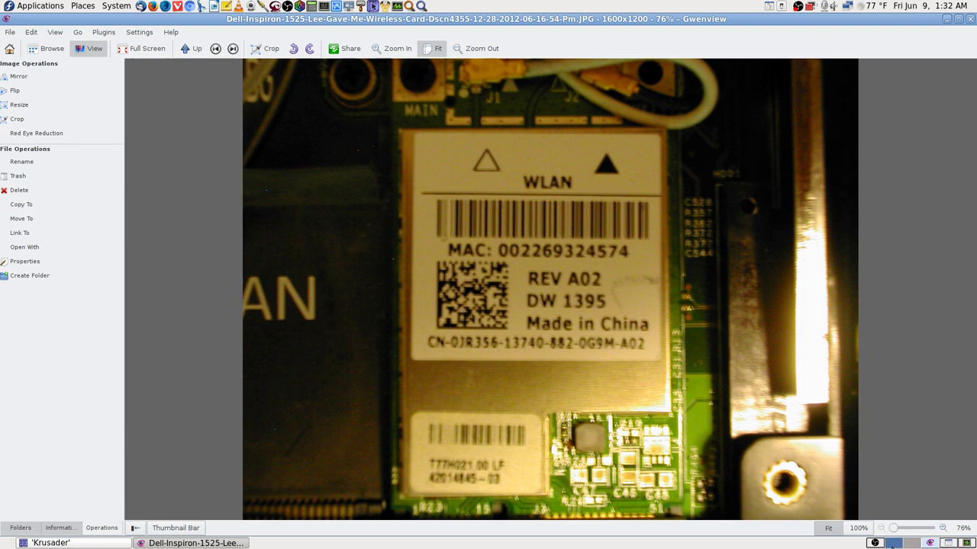
pyautogui.scroll(-2, 892, 546)
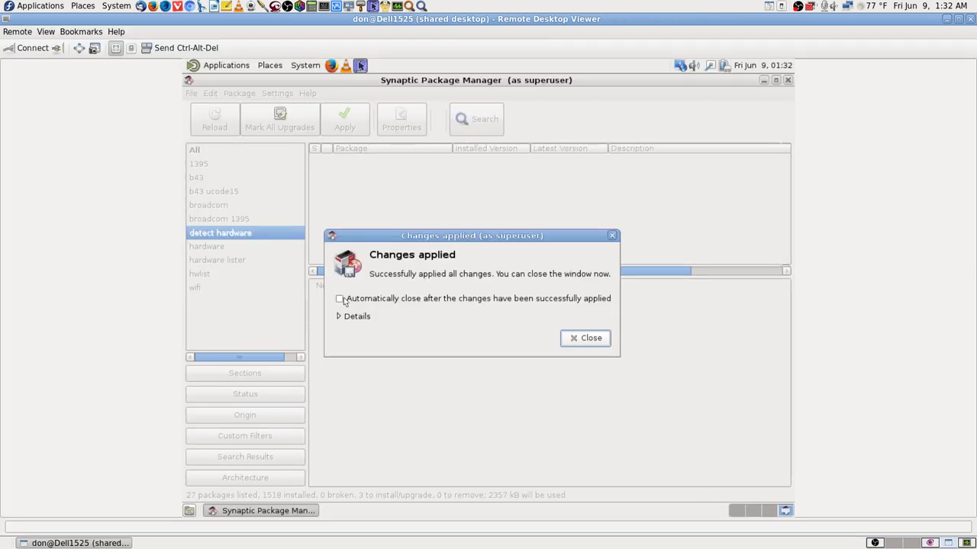
# Step: Dismiss the applied-changes notice and close Synaptic Package Manager on the remote laptop
pyautogui.click(575, 342)
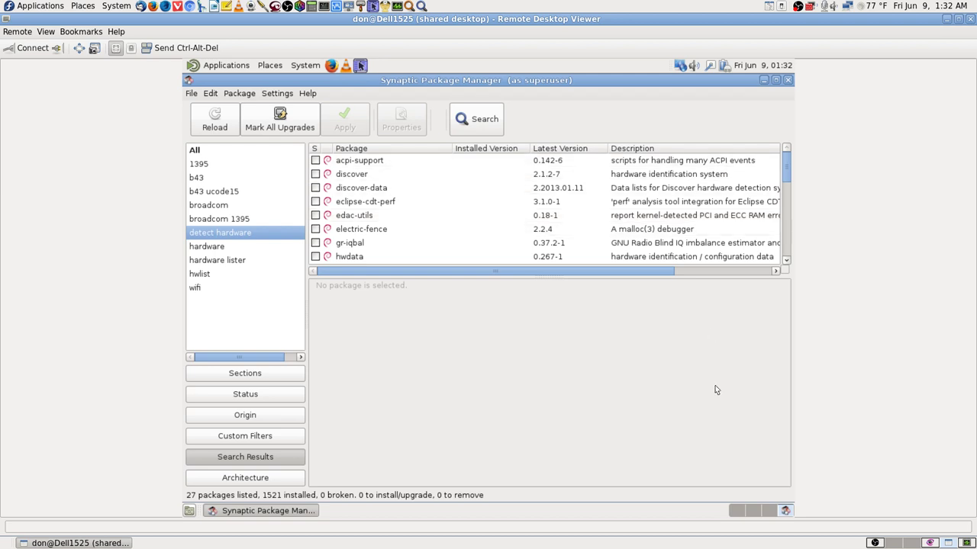
pyautogui.click(787, 80)
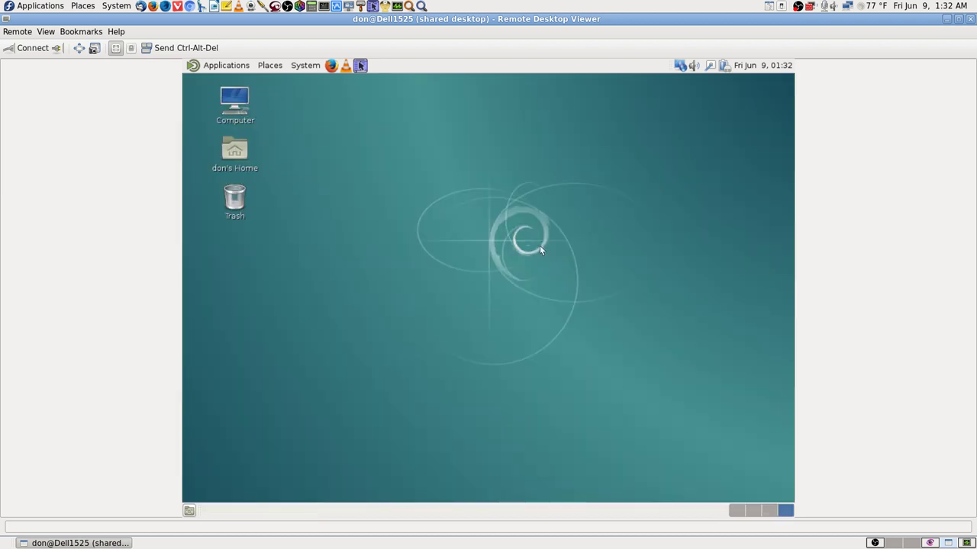
# Step: Look through the remote laptop's application, places and system menu entries, including System Tools, for a hardware-detection tool
pyautogui.click(733, 510)
pyautogui.click(236, 67)
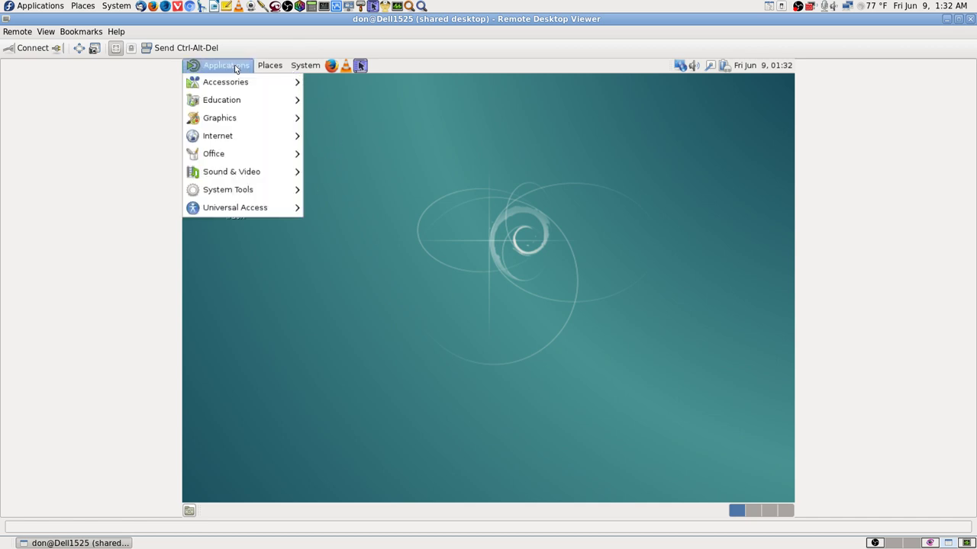
pyautogui.moveTo(238, 84)
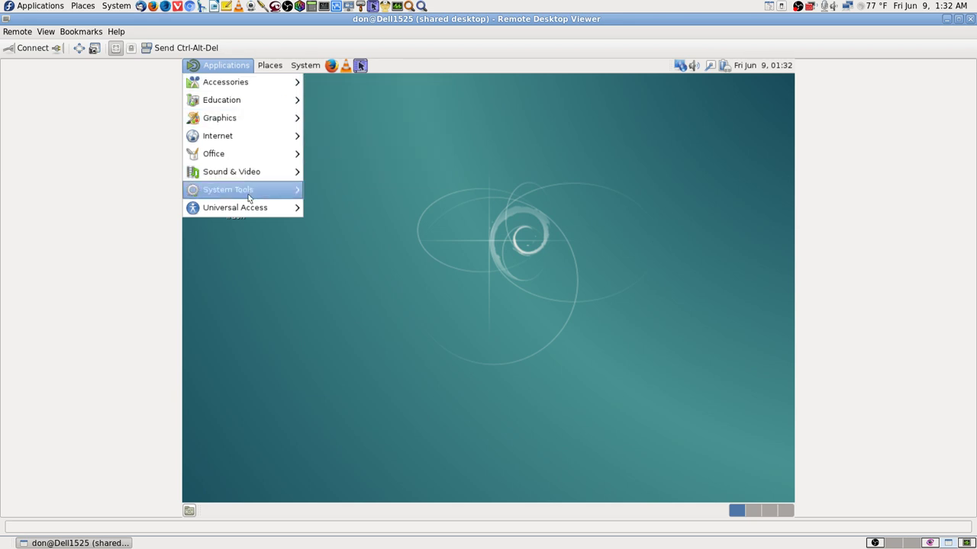
pyautogui.moveTo(247, 197)
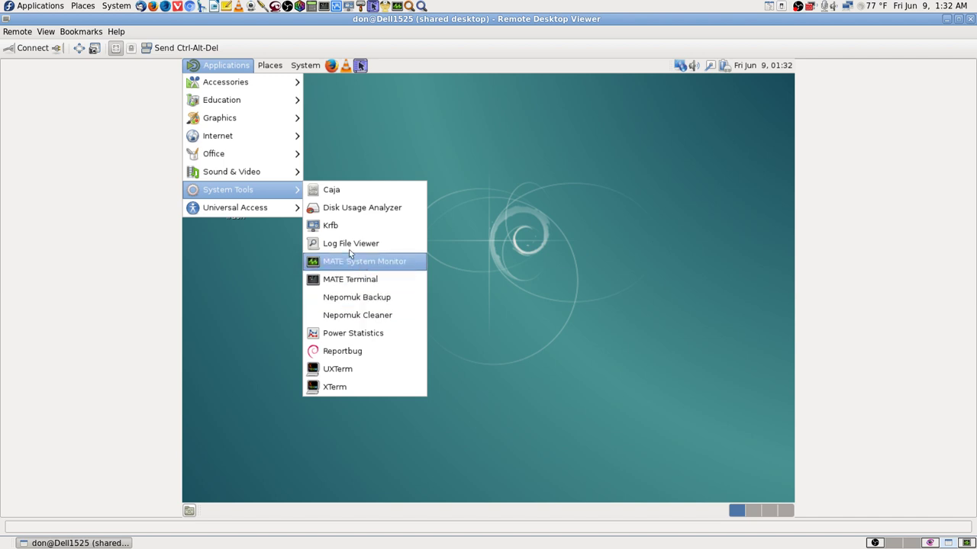
pyautogui.moveTo(238, 145)
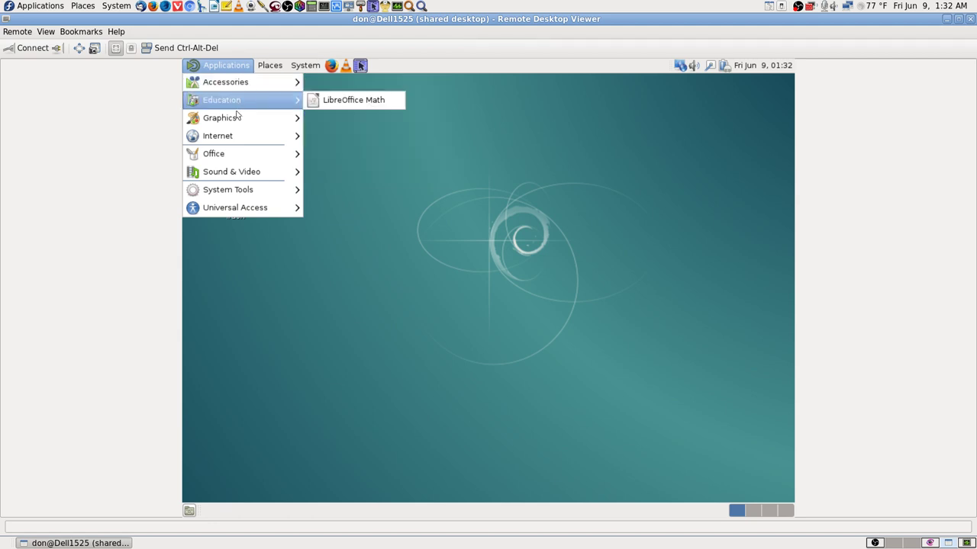
pyautogui.moveTo(236, 120)
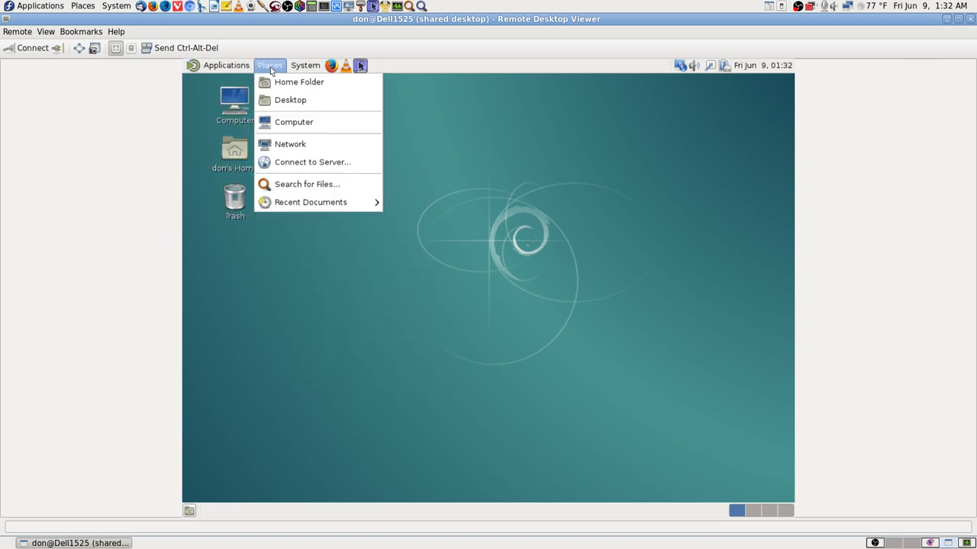
pyautogui.moveTo(301, 68)
pyautogui.moveTo(345, 81)
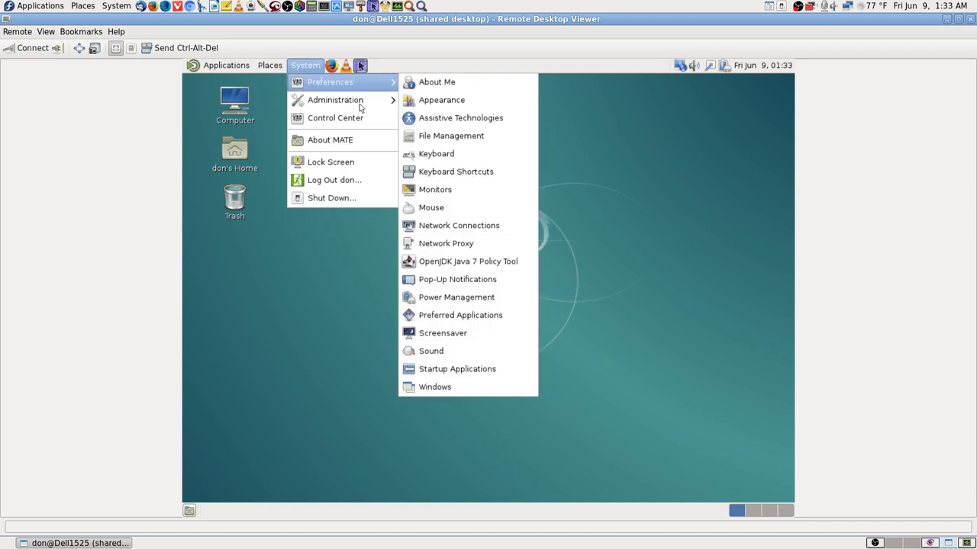
pyautogui.moveTo(353, 106)
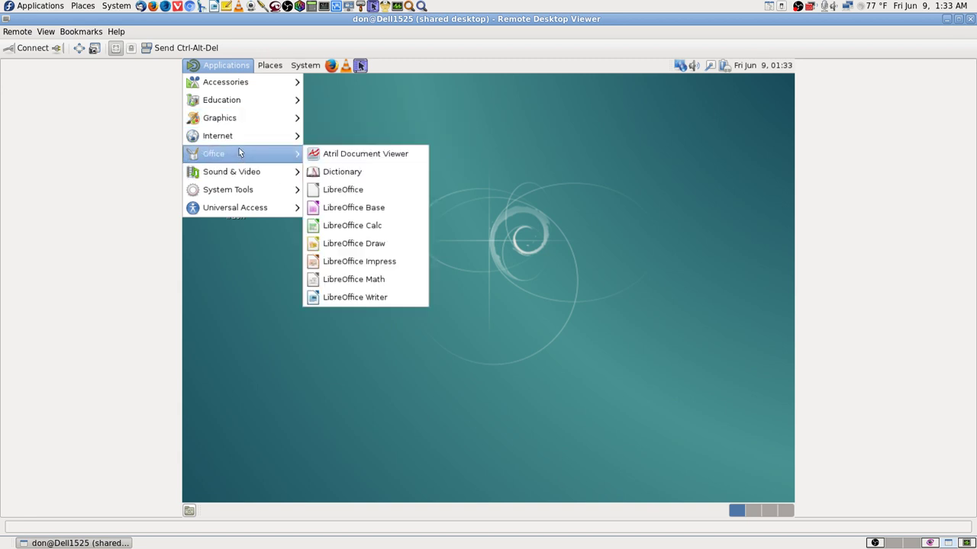
pyautogui.moveTo(237, 173)
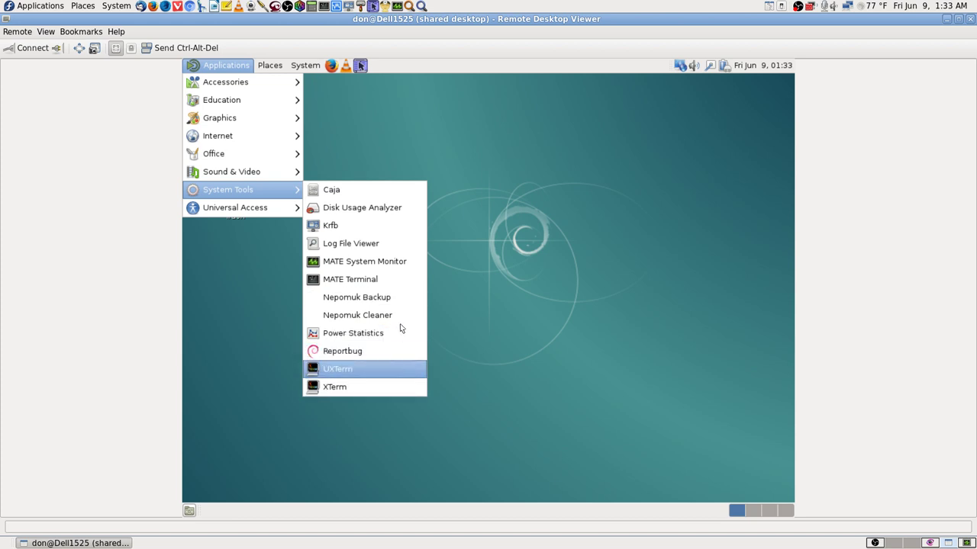
pyautogui.click(578, 219)
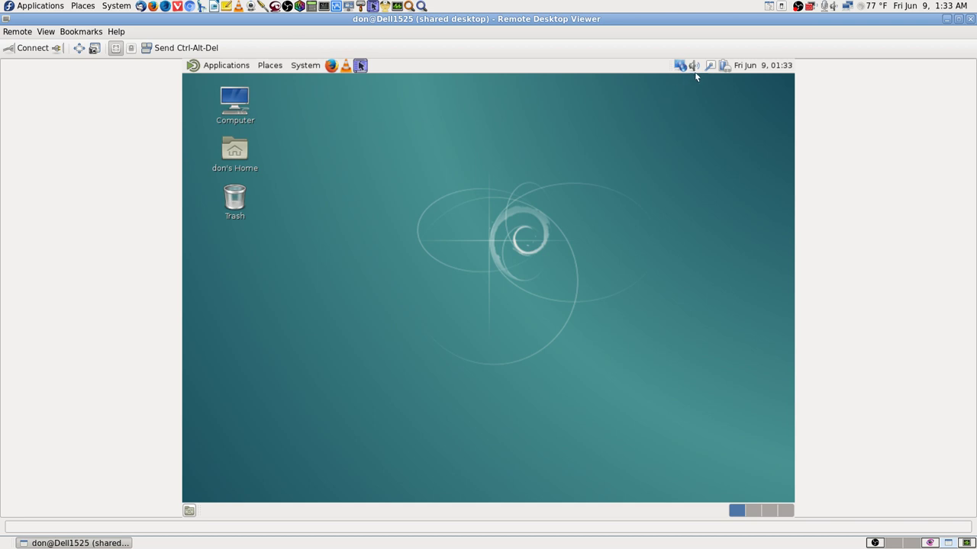
# Step: Restart the remote laptop and dismiss the closed-connection notice in the Remote Desktop Viewer
pyautogui.click(305, 65)
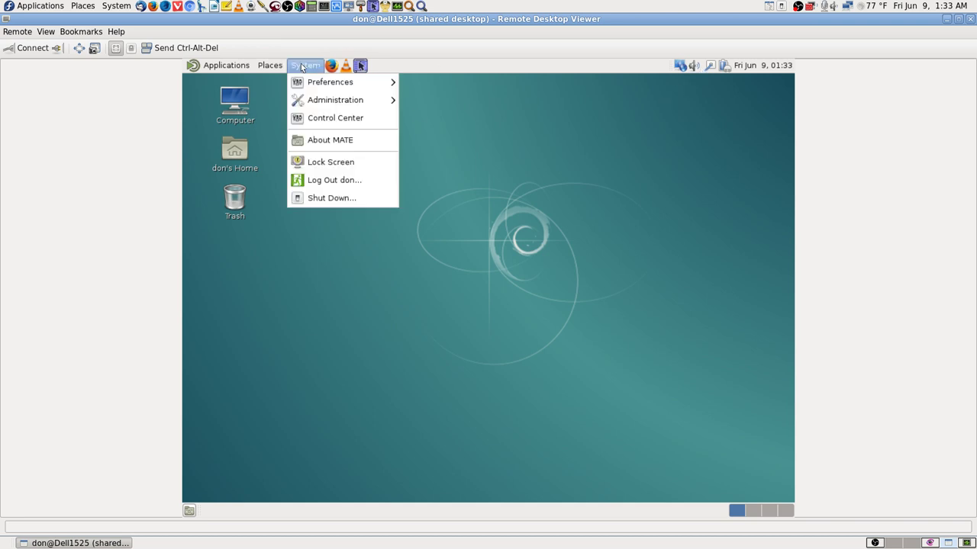
pyautogui.click(325, 197)
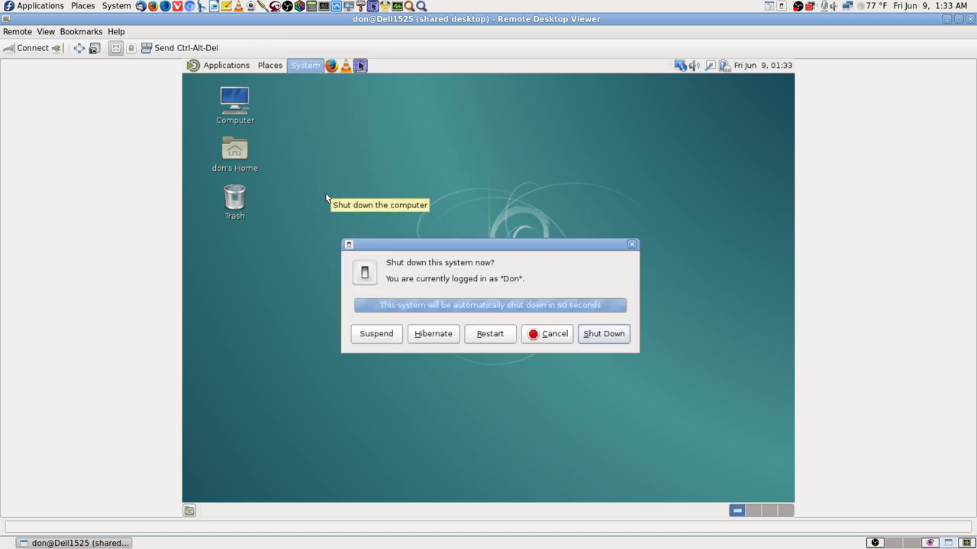
pyautogui.click(492, 335)
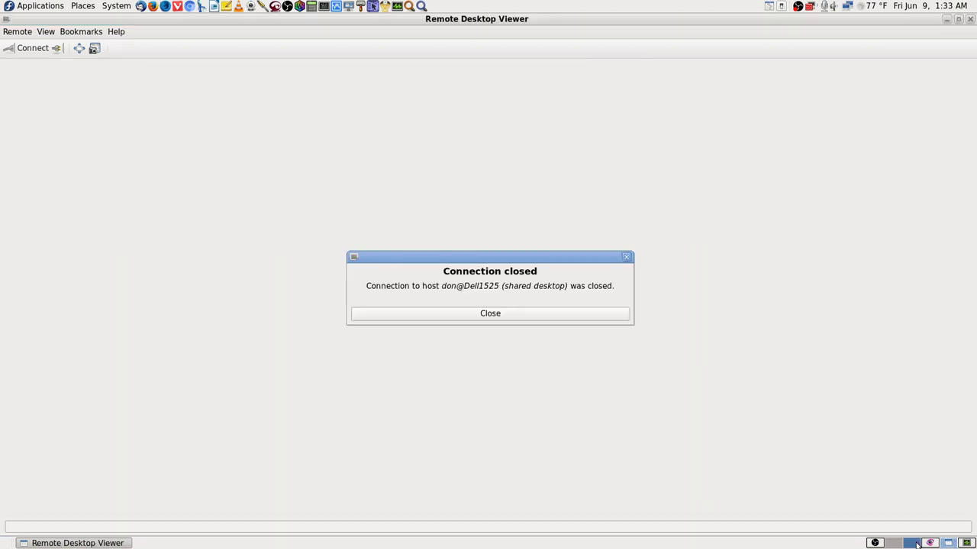
pyautogui.click(519, 317)
# Step: Switch to OBS and change the live scene to "Cams Both 1 & 2"
pyautogui.click(874, 543)
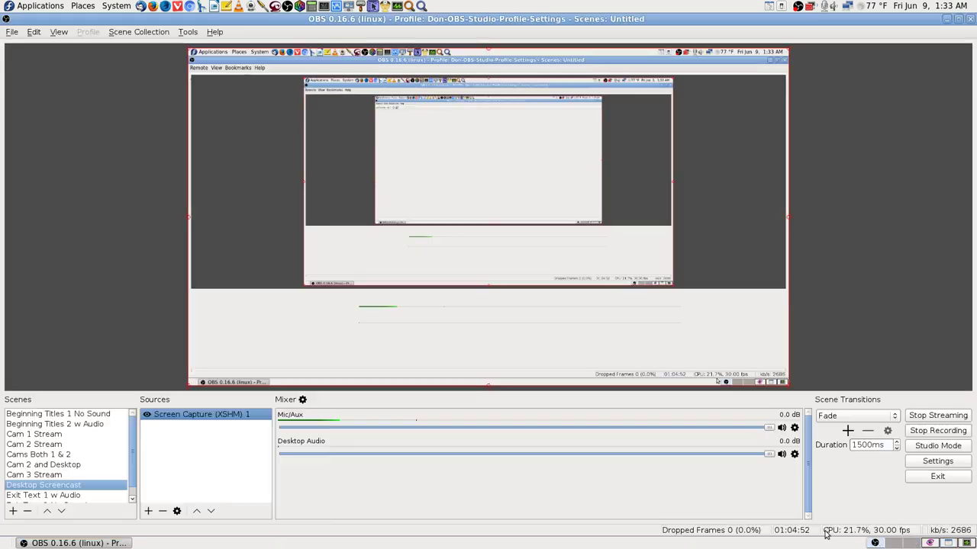
pyautogui.click(60, 455)
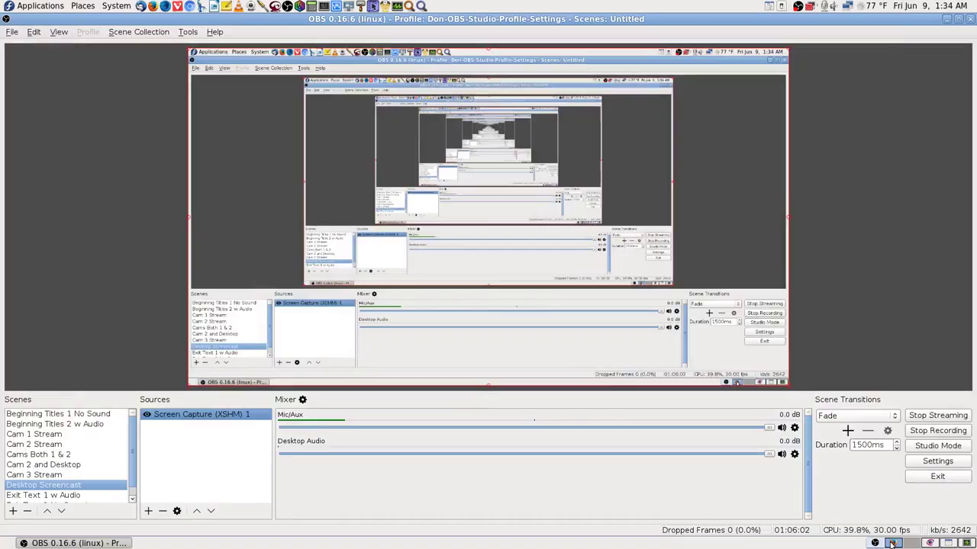
# Step: Switch to Firefox, check the live stream on the previously visited YouTube Live Dashboard, and close the browser
pyautogui.click(891, 544)
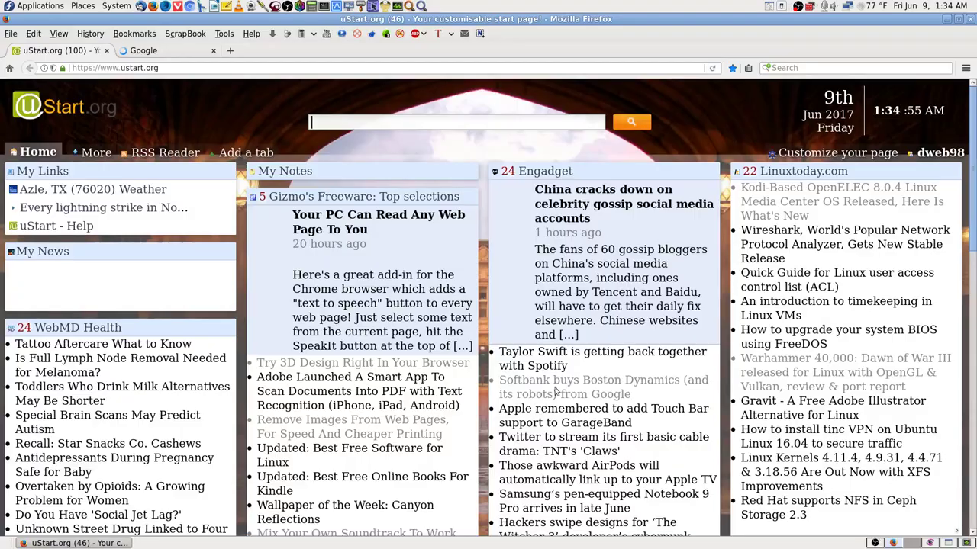
pyautogui.click(95, 36)
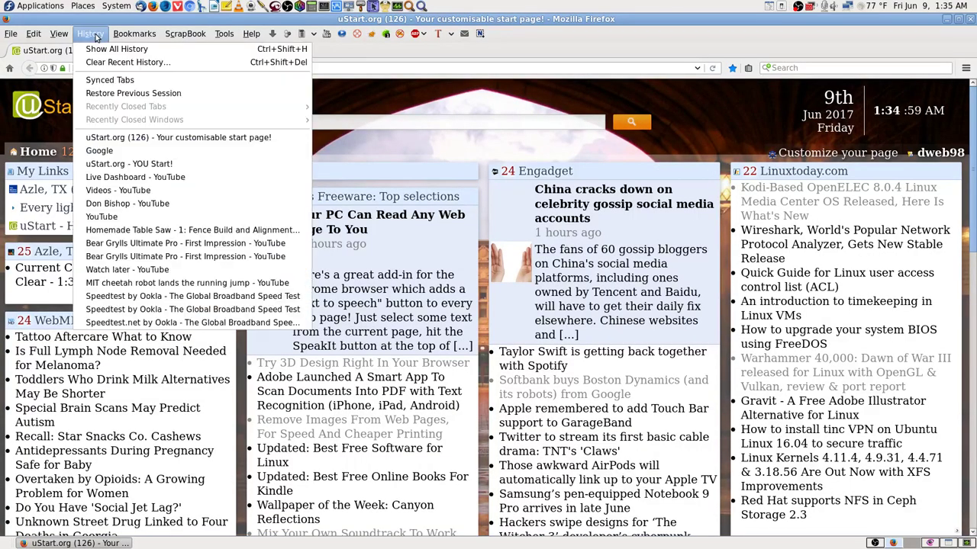
pyautogui.click(141, 180)
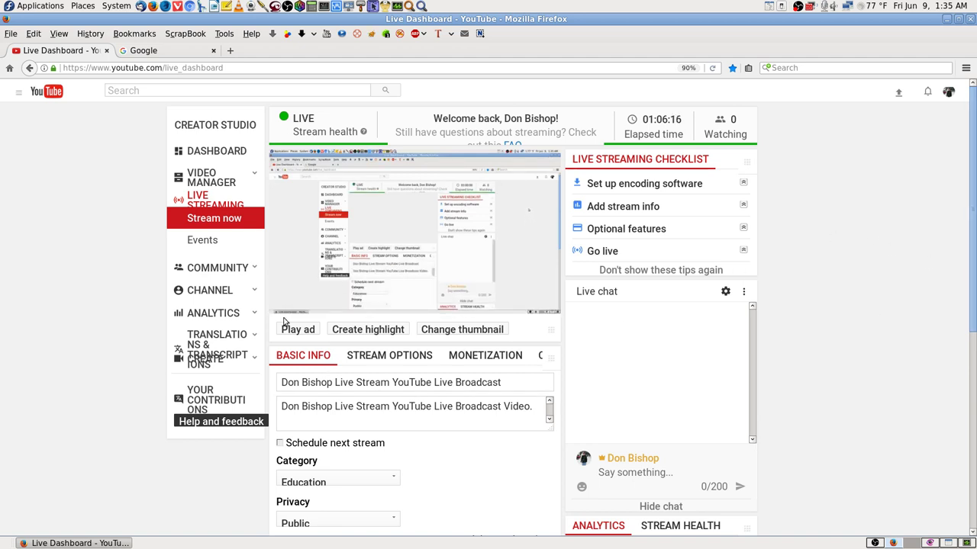
pyautogui.moveTo(286, 307)
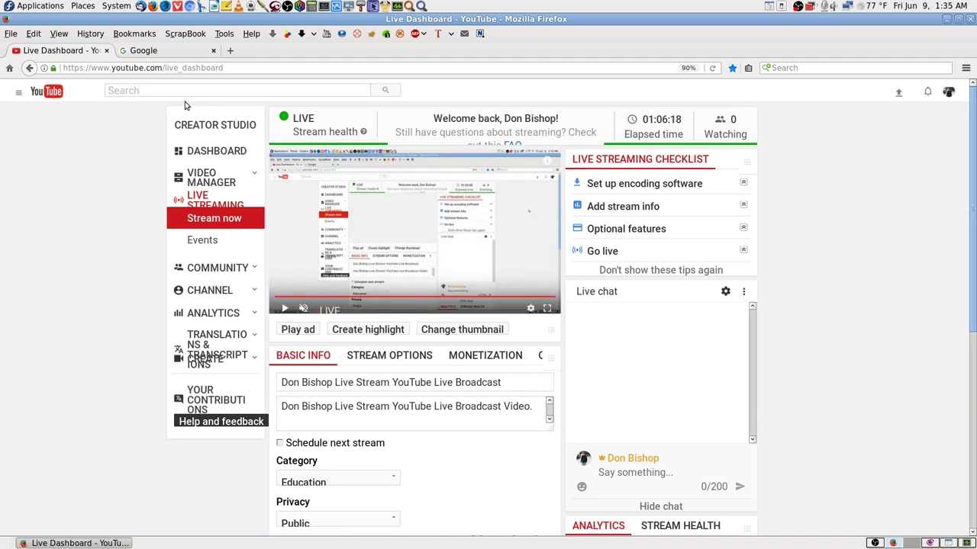
pyautogui.click(213, 51)
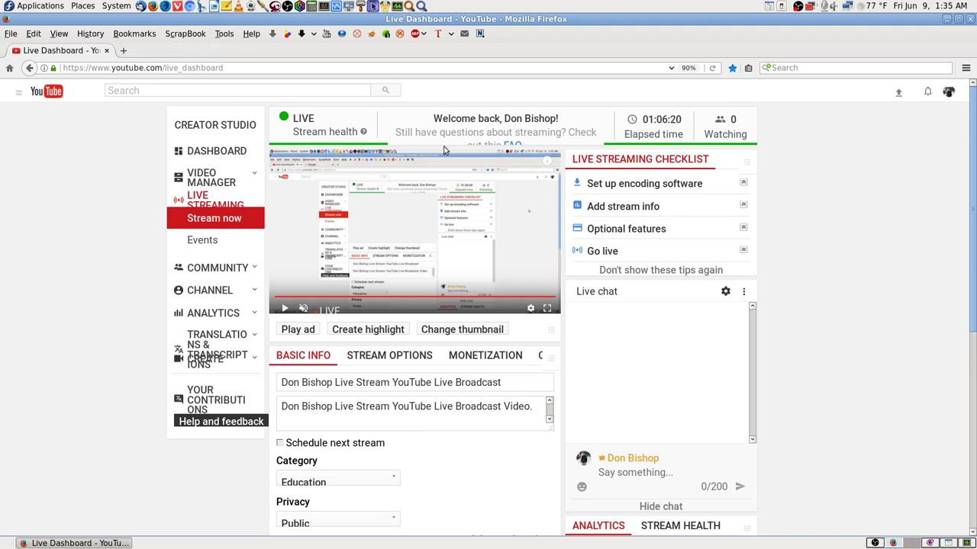
pyautogui.click(971, 20)
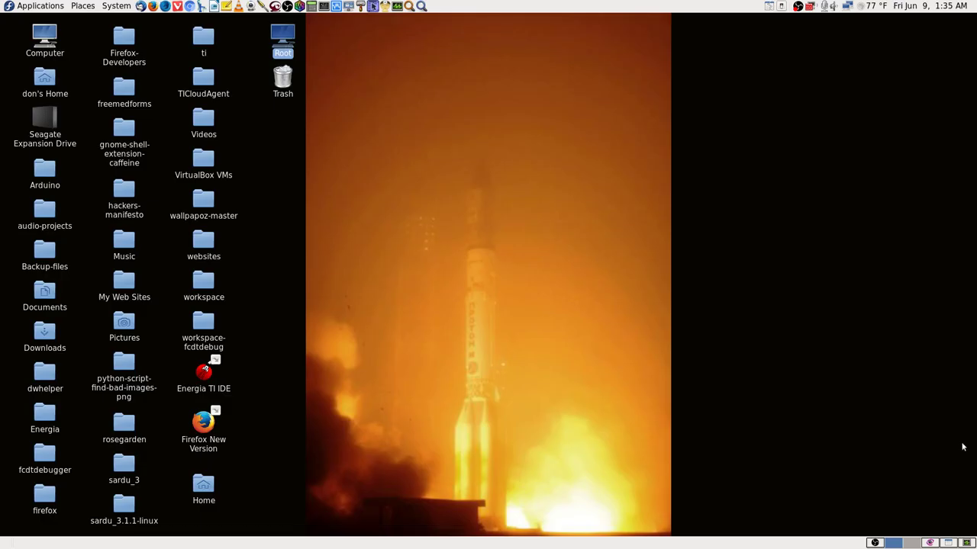
# Step: Return to OBS by way of the other workspaces and change the live scene to "Cam 2 Stream"
pyautogui.click(929, 544)
pyautogui.click(947, 543)
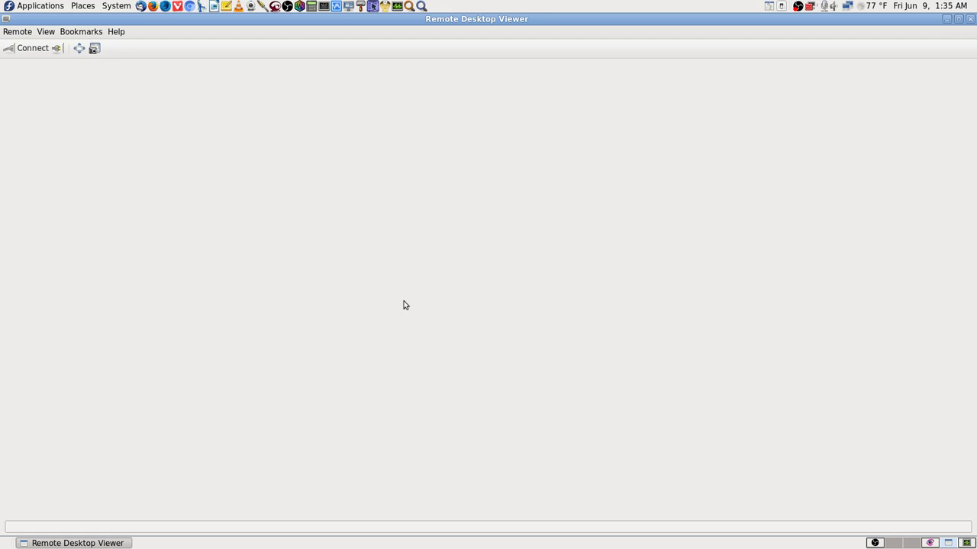
pyautogui.click(874, 543)
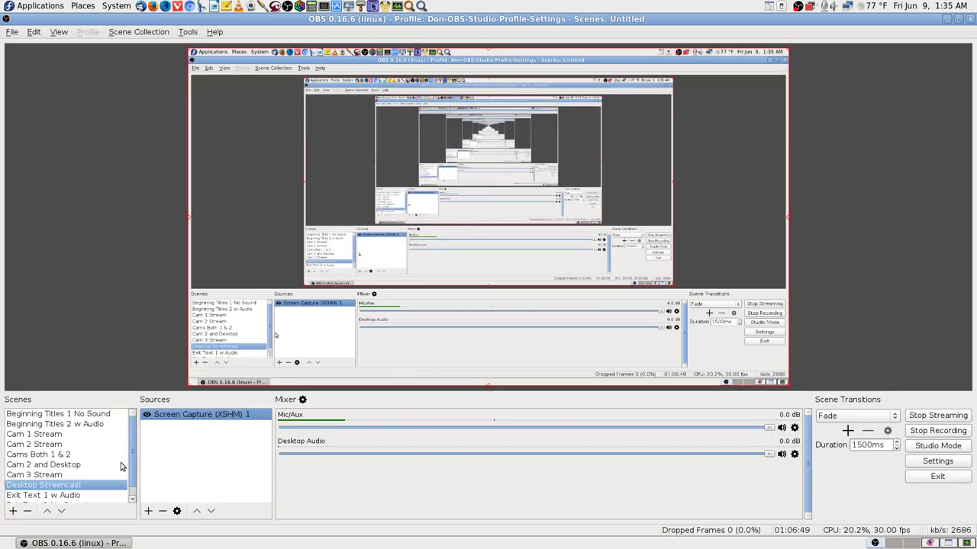
pyautogui.click(54, 445)
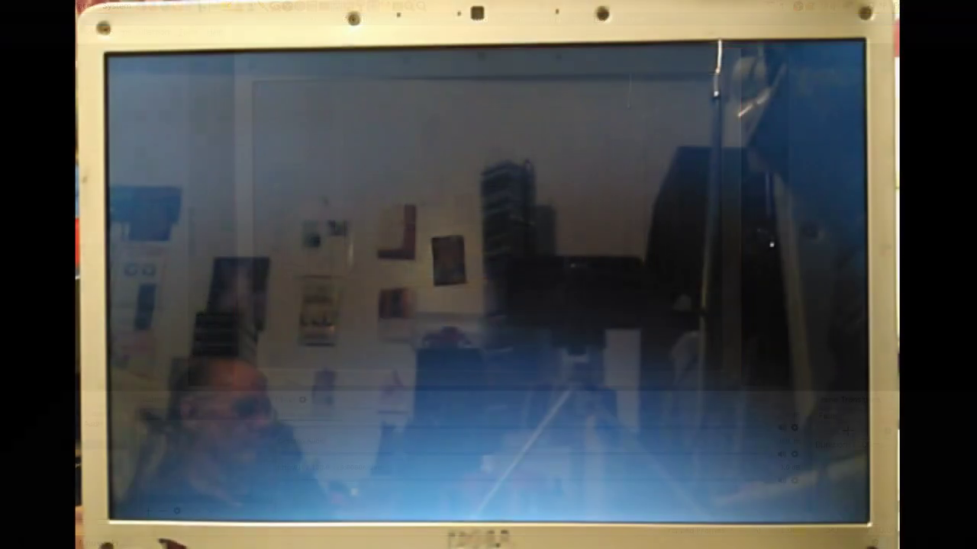